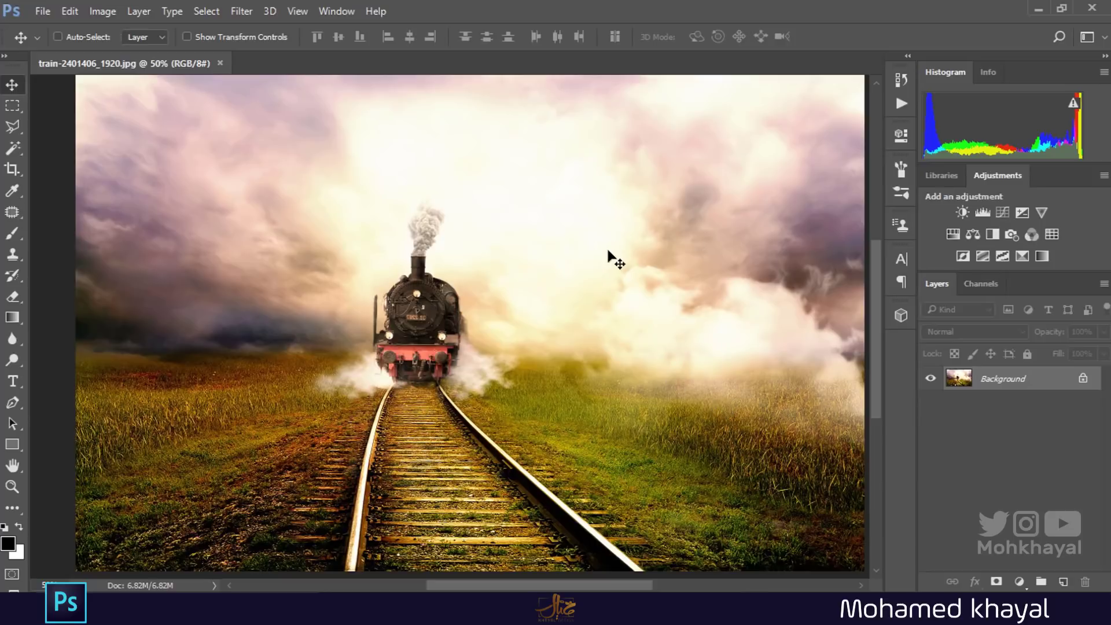
key(ctrl+minus)
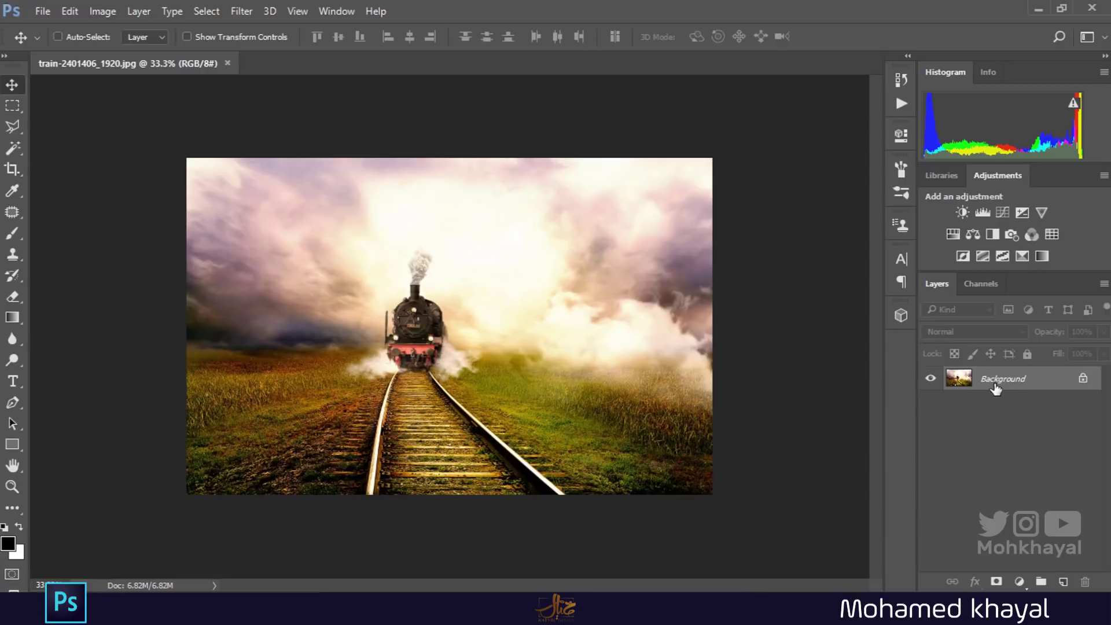
right_click(1032, 384)
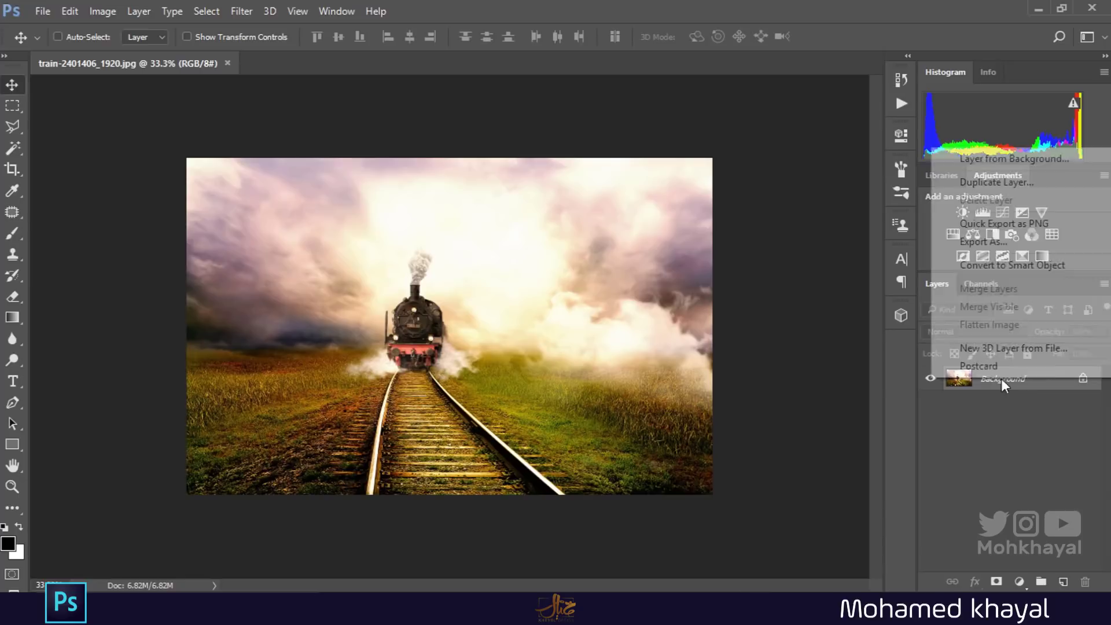
key(Escape)
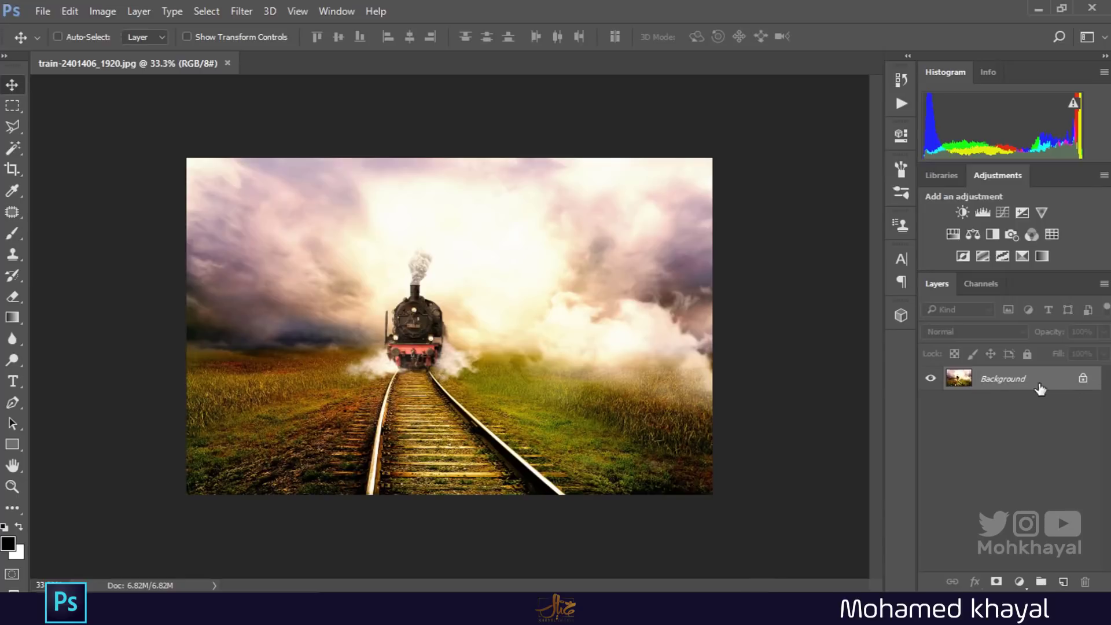
double_click(1024, 380)
click(699, 193)
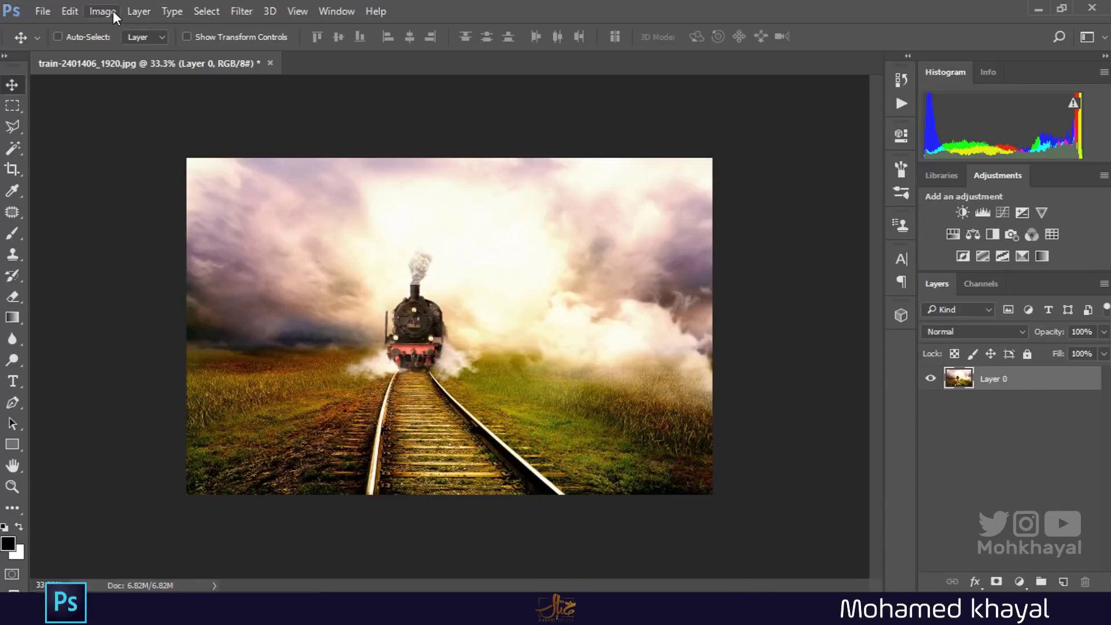
click(138, 12)
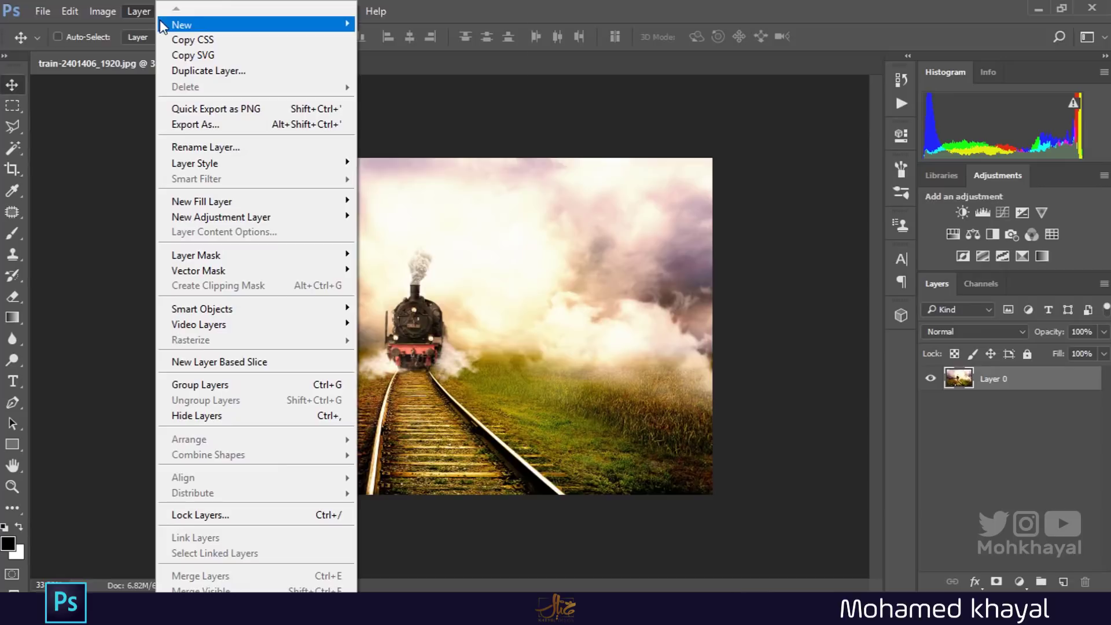
mouse_move(181, 24)
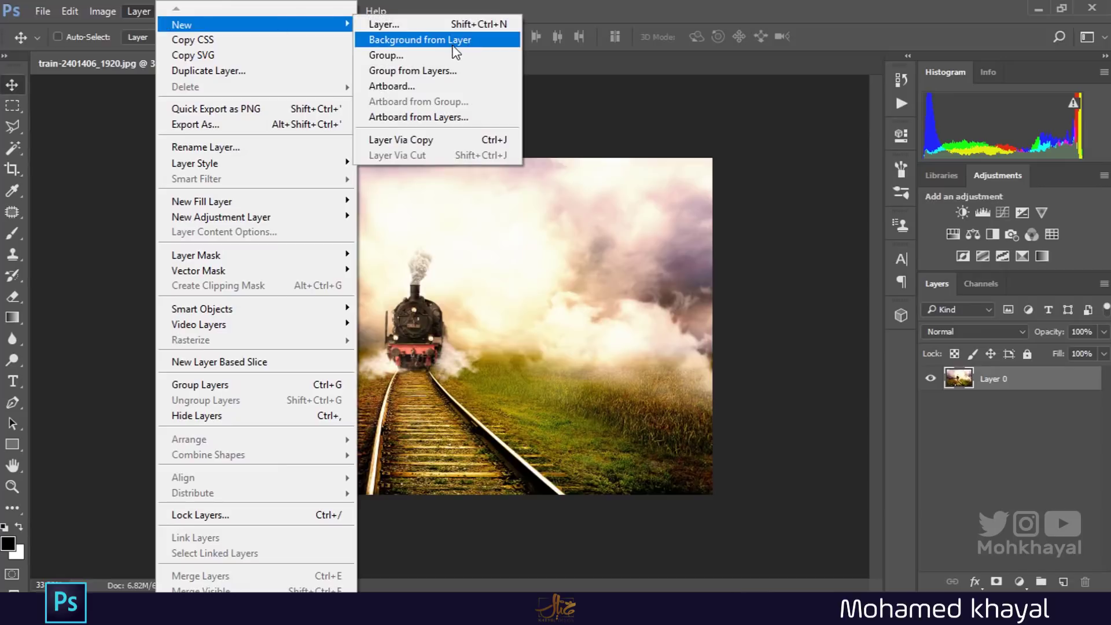
click(455, 40)
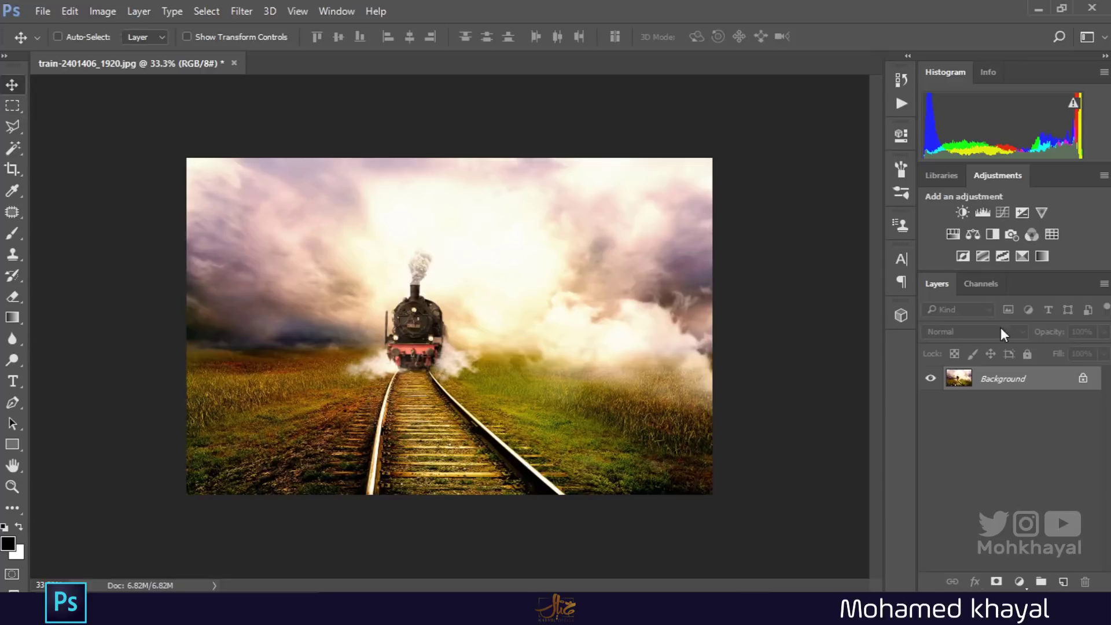
click(12, 148)
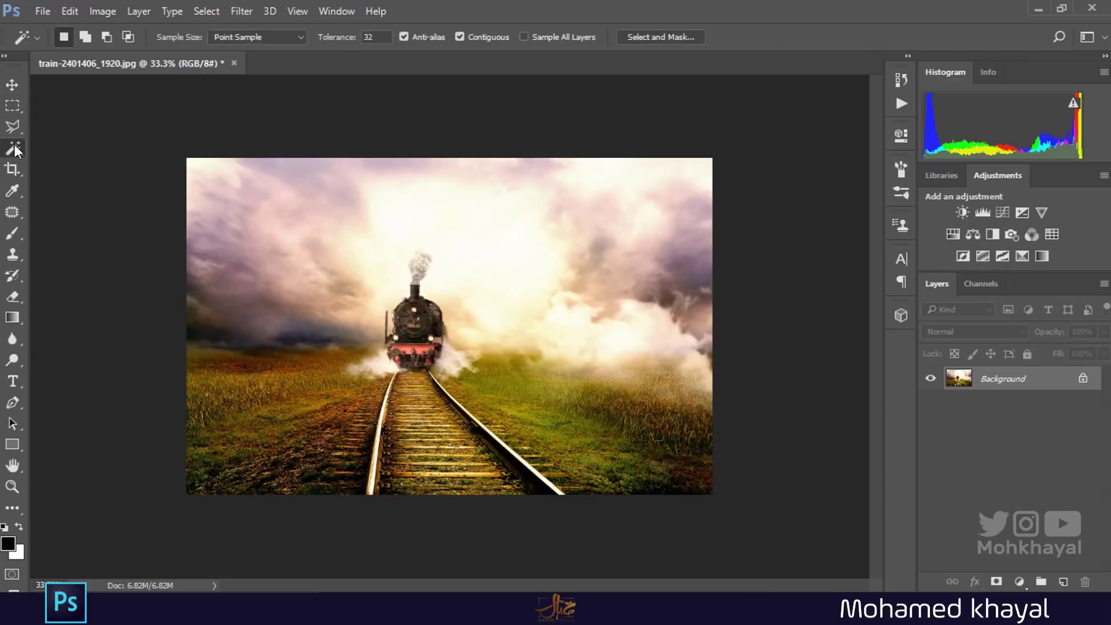
click(635, 36)
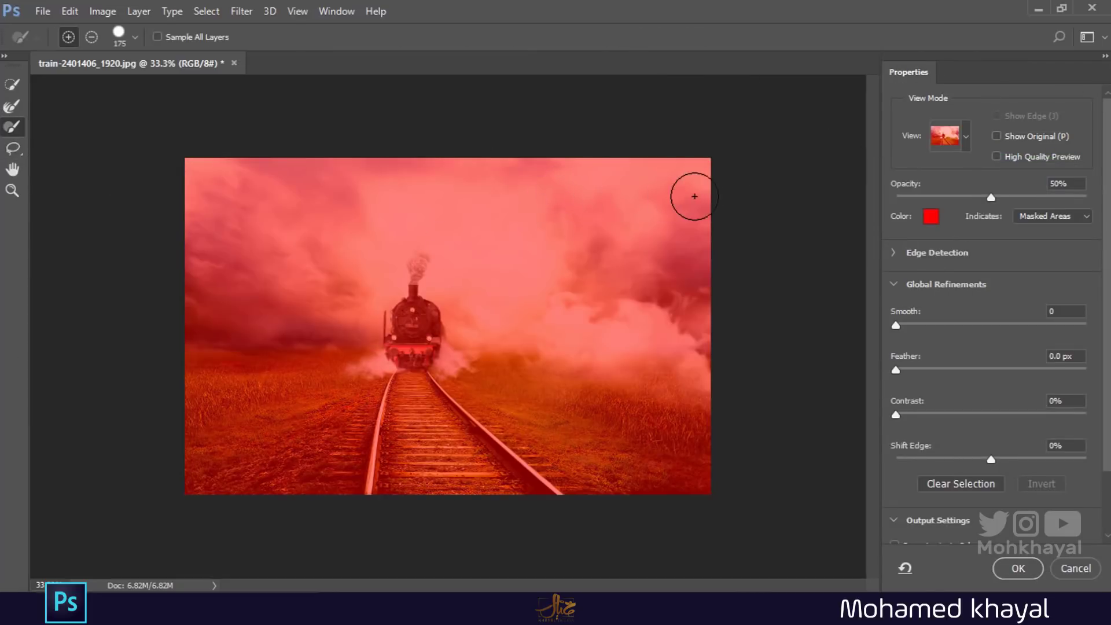
mouse_move(694, 197)
mouse_down()
mouse_move(719, 211)
mouse_move(235, 191)
mouse_up()
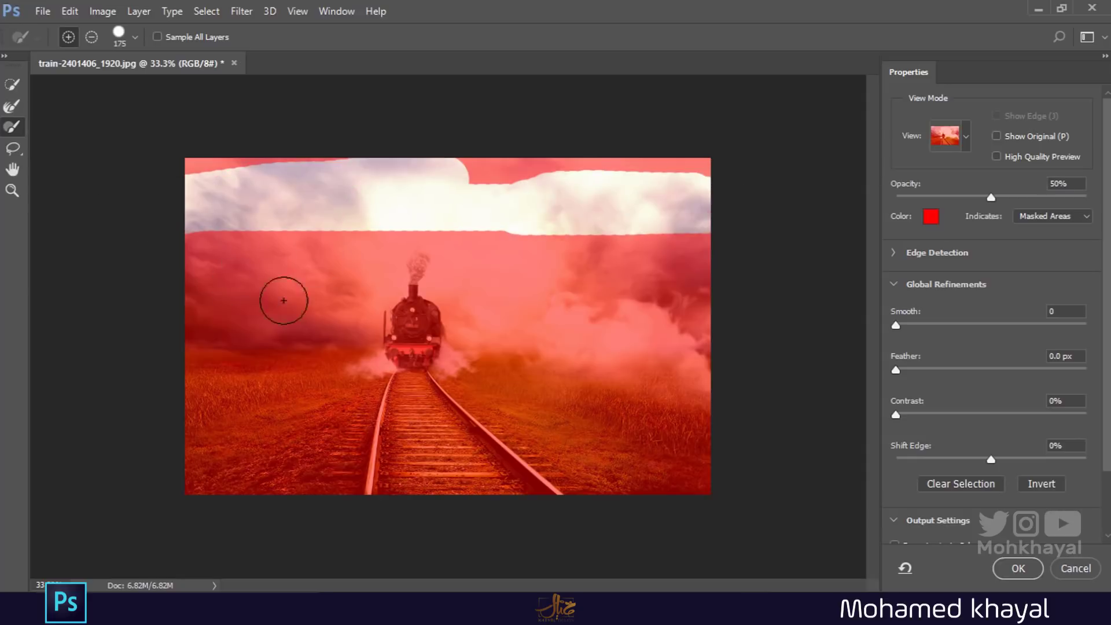
mouse_move(284, 300)
mouse_down()
mouse_move(298, 231)
mouse_move(352, 191)
mouse_move(376, 254)
mouse_up()
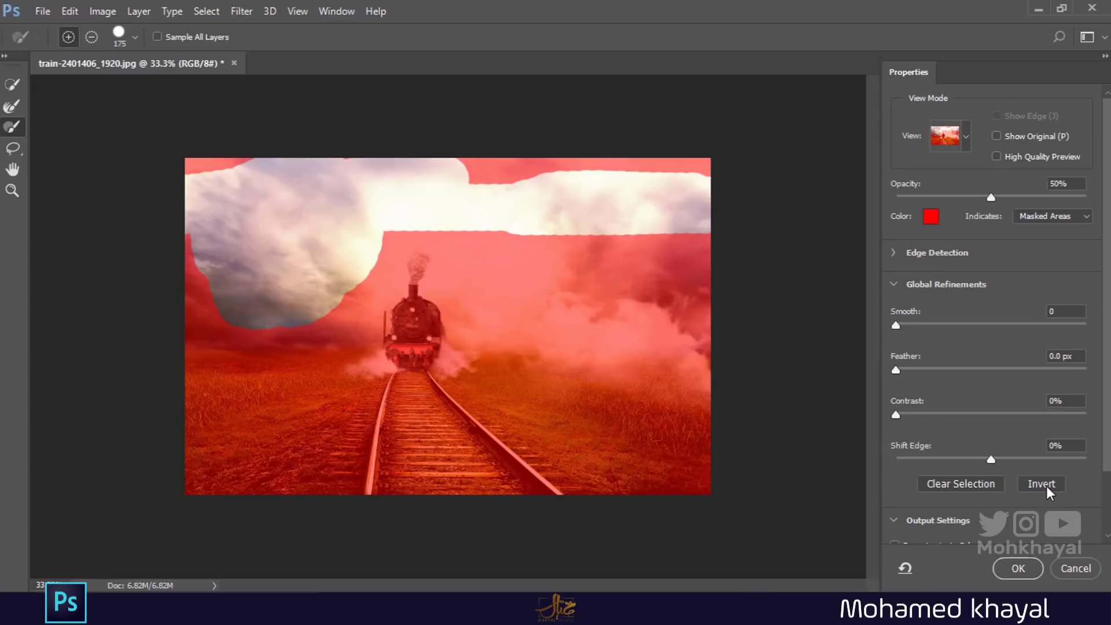
click(1062, 568)
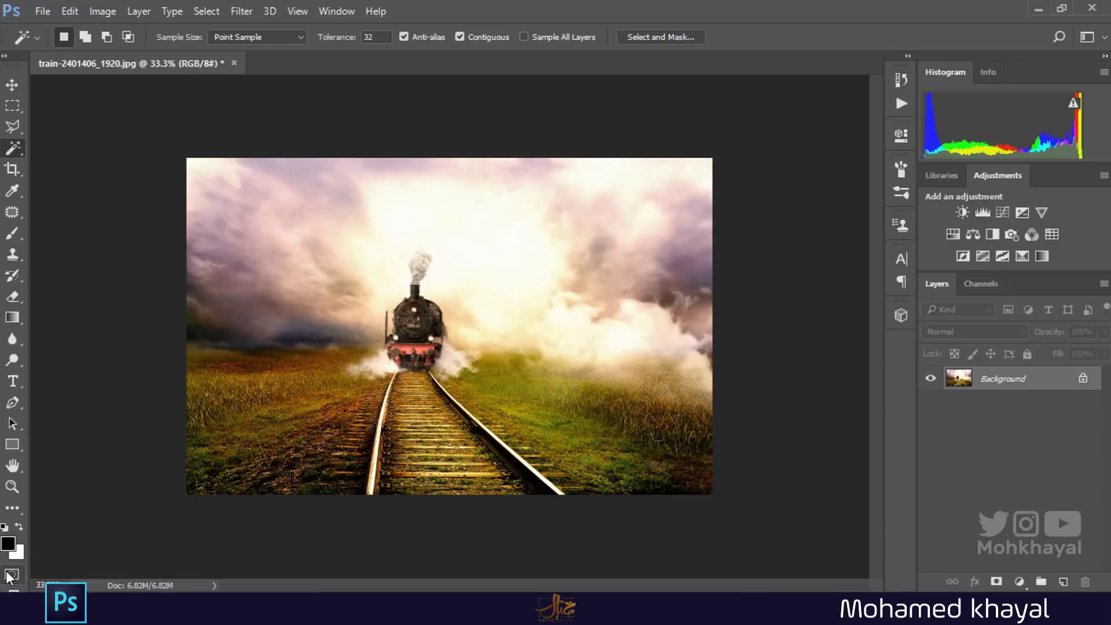
Paint a Quick Mask over the whole cloudy sky with a size-300 brush, leaving train and ground clear.
click(8, 576)
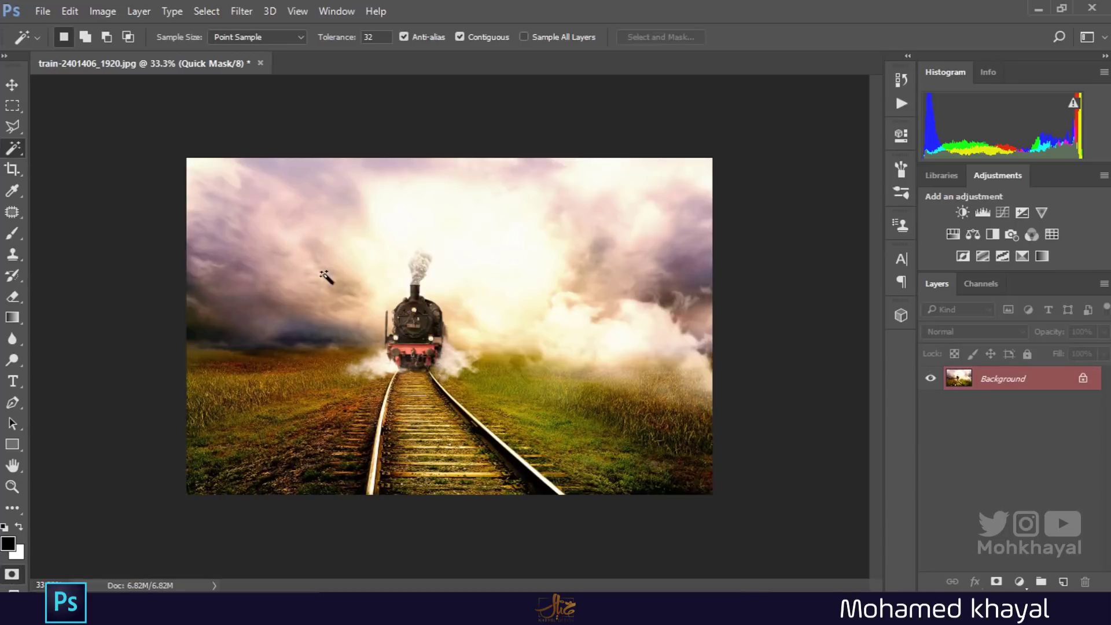
click(15, 235)
mouse_move(320, 188)
mouse_down()
mouse_move(260, 189)
mouse_move(711, 165)
mouse_up()
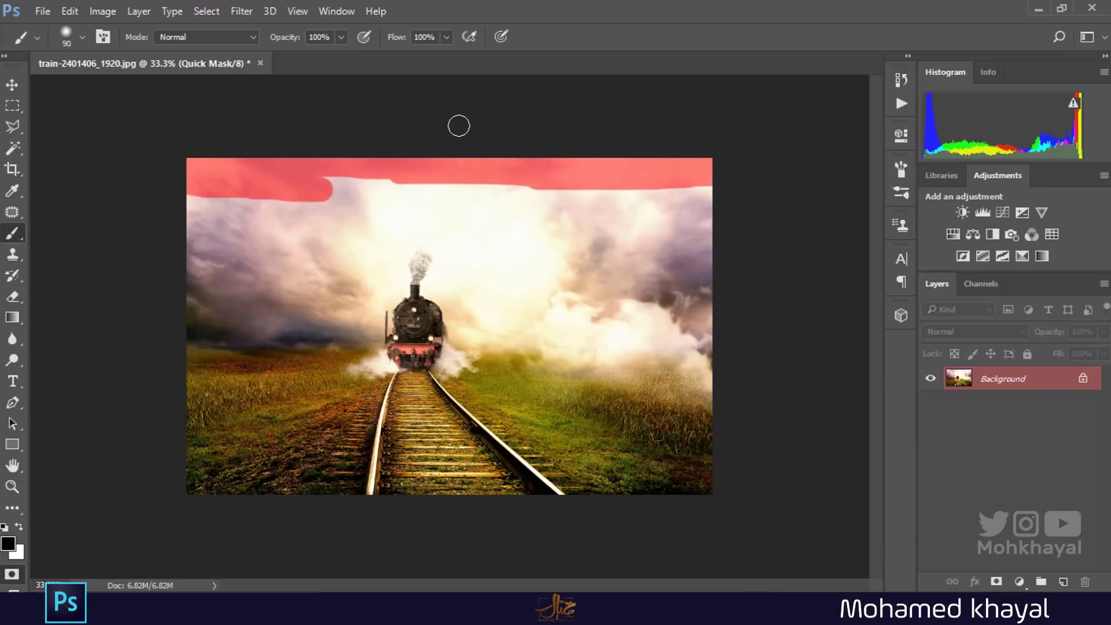
key(bracketright)
key(bracketright)
key(bracketright)
key(bracketright)
key(bracketright)
key(bracketright)
key(bracketright)
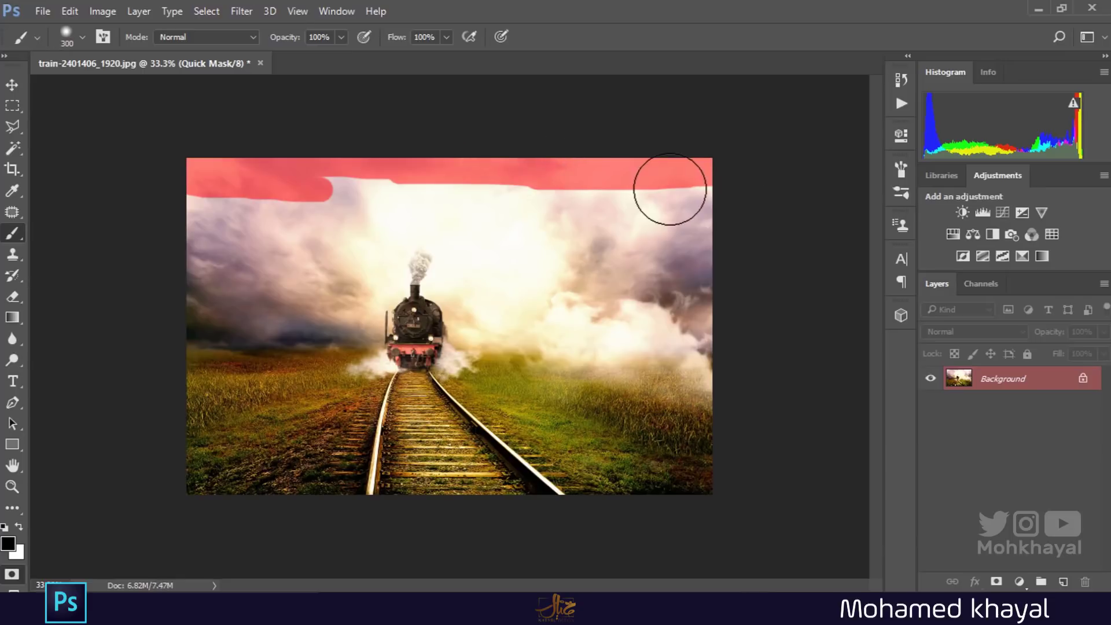
mouse_move(686, 210)
mouse_down()
mouse_move(220, 210)
mouse_move(228, 278)
mouse_move(183, 294)
mouse_move(225, 295)
mouse_move(283, 248)
mouse_move(332, 278)
mouse_move(200, 292)
mouse_move(324, 300)
mouse_move(351, 204)
mouse_move(633, 225)
mouse_move(597, 287)
mouse_move(687, 324)
mouse_move(647, 329)
mouse_move(525, 255)
mouse_move(401, 235)
mouse_move(574, 303)
mouse_move(739, 329)
mouse_move(615, 328)
mouse_move(478, 268)
mouse_move(533, 297)
mouse_up()
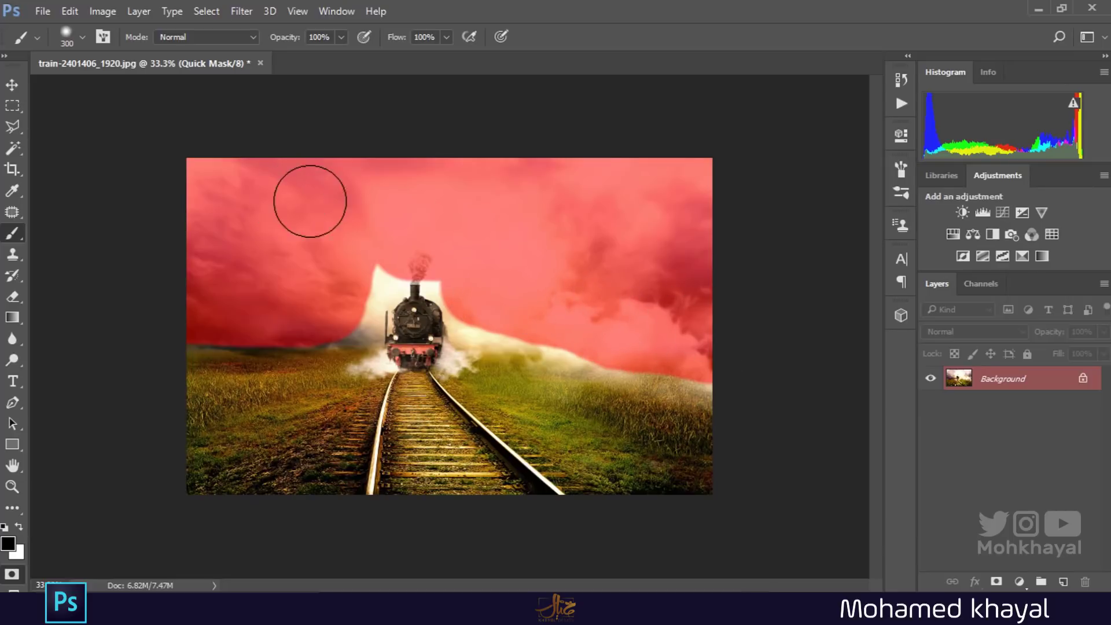
mouse_move(309, 201)
mouse_down()
mouse_move(347, 247)
mouse_move(332, 300)
mouse_up()
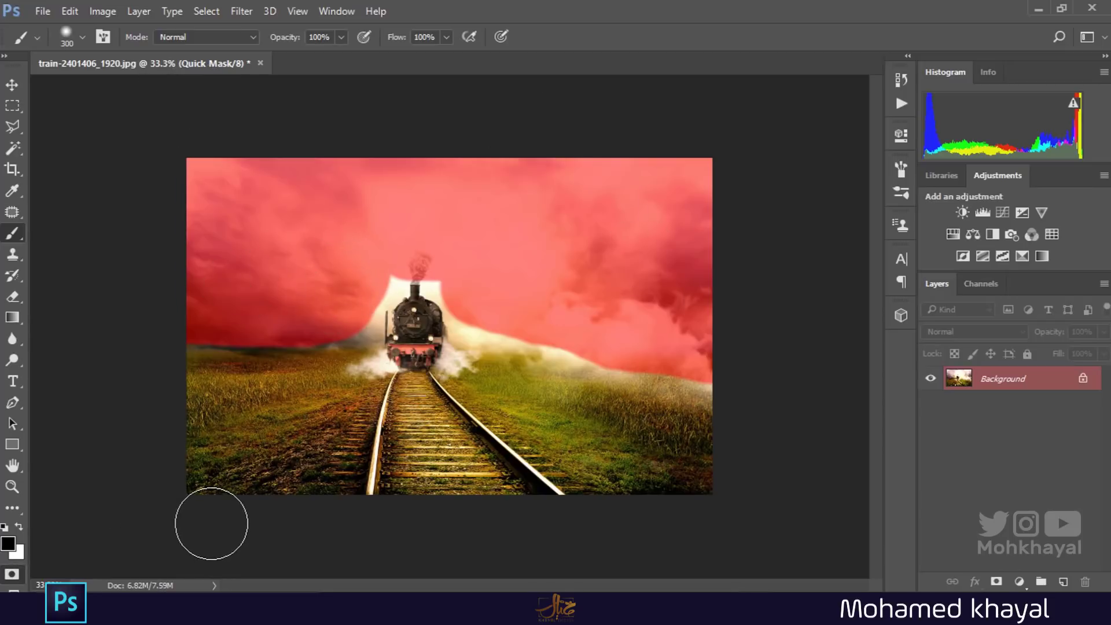
Turn the quick mask into a selection and invert it so the sky is selected.
click(12, 572)
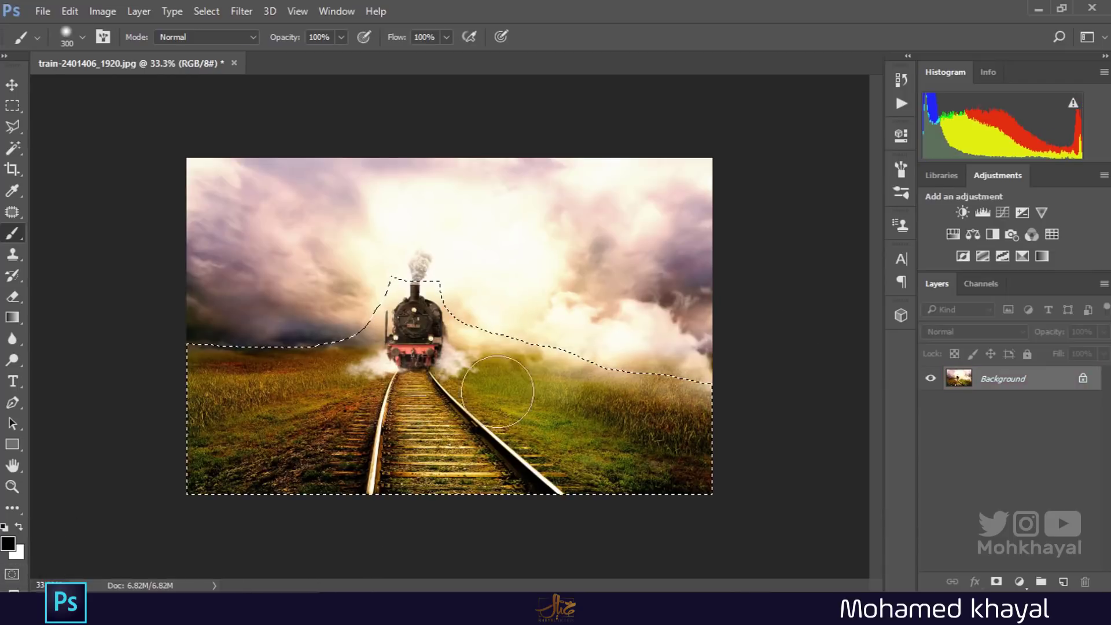
click(13, 86)
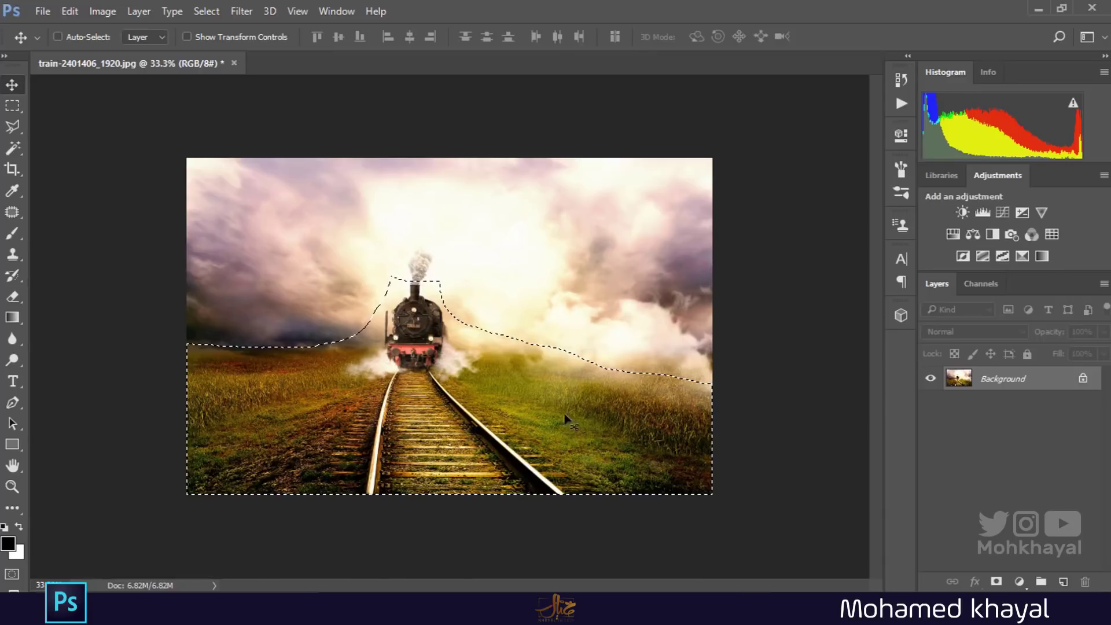
click(206, 11)
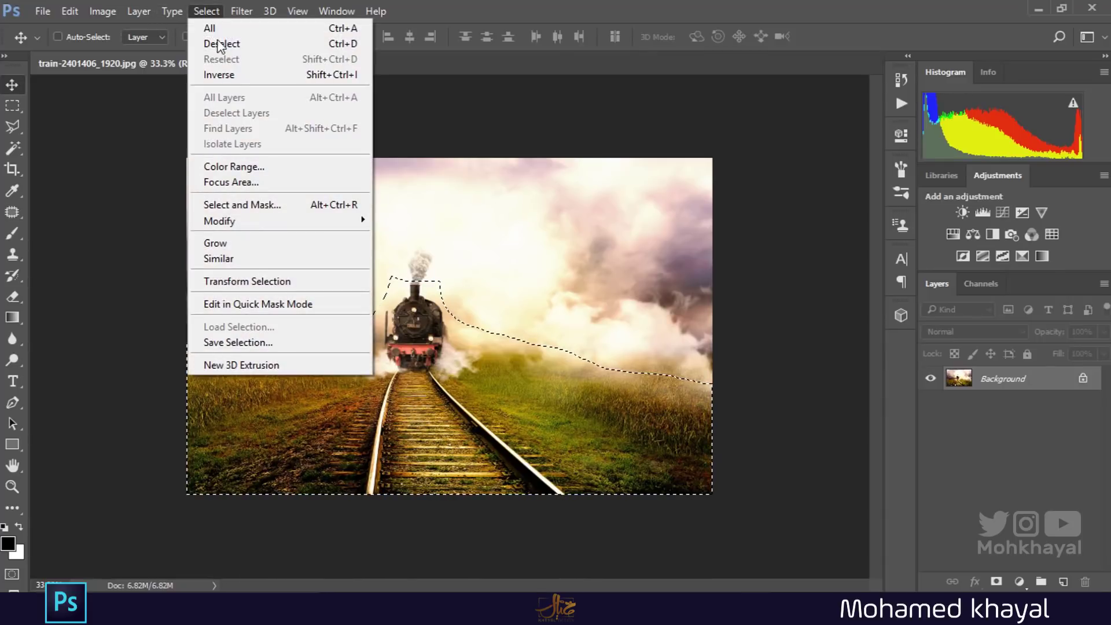
click(240, 76)
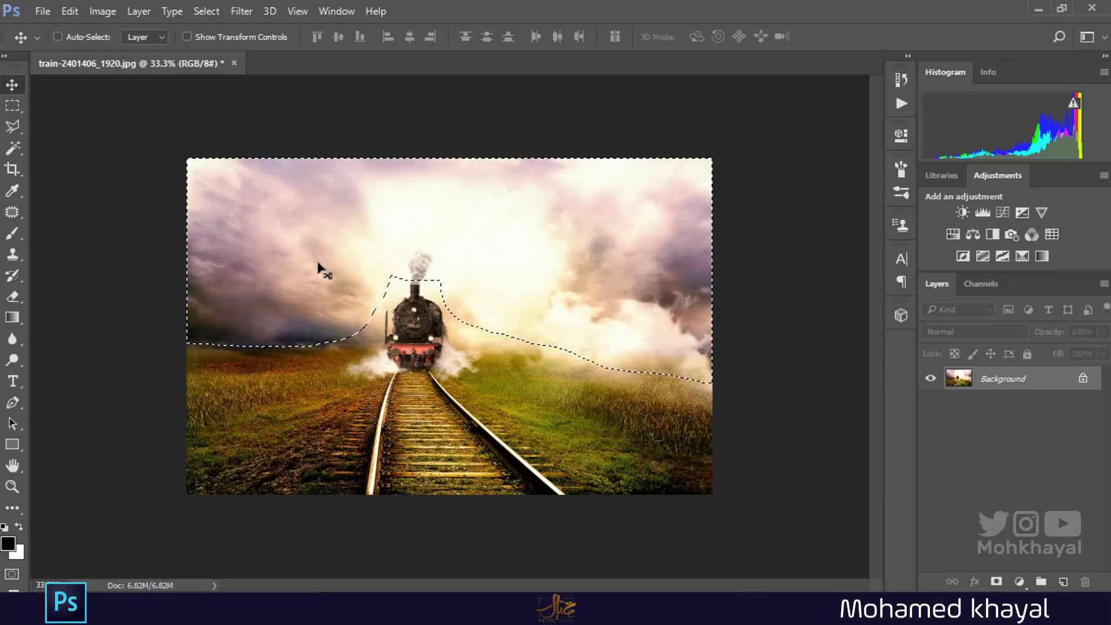
click(12, 105)
right_click(215, 148)
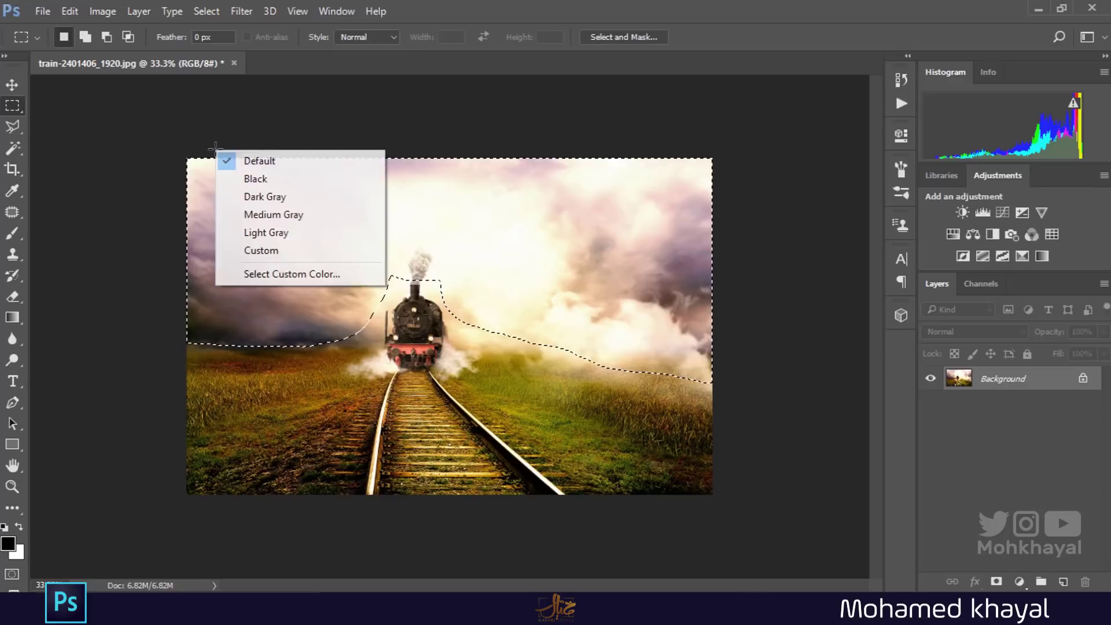
right_click(454, 236)
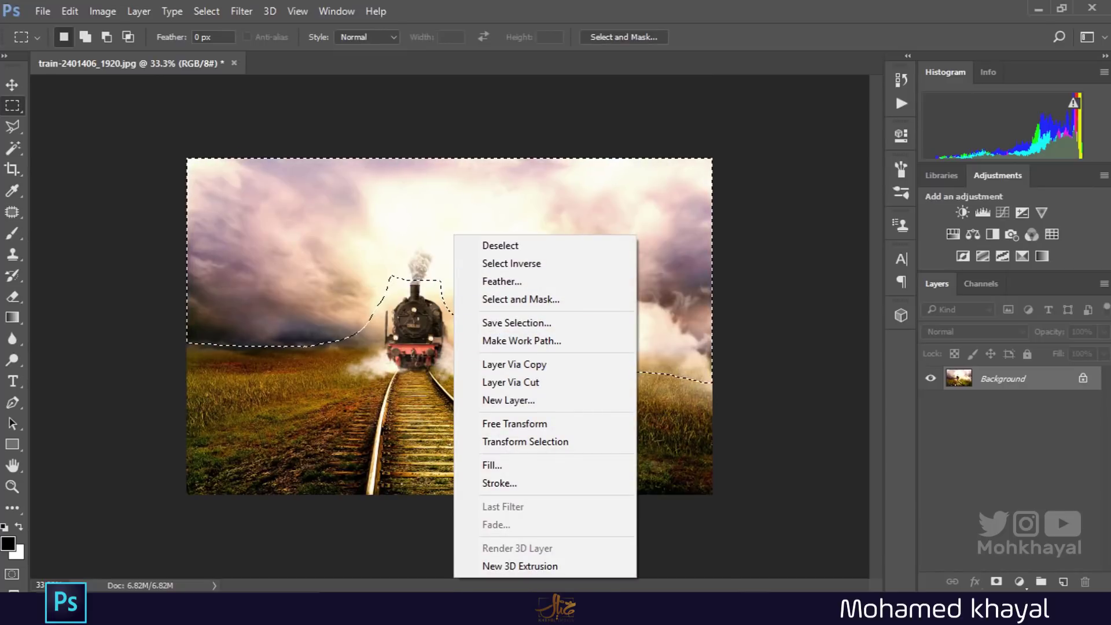
Copy the selected sky and paste it onto a new Layer 1 above the Background.
click(89, 9)
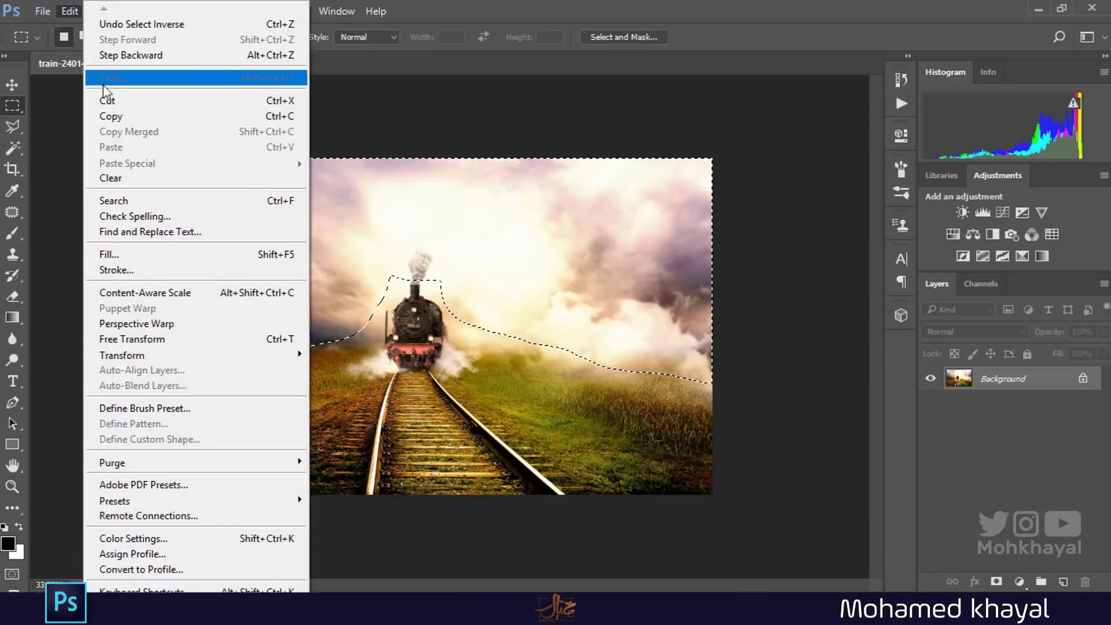
click(110, 116)
click(70, 11)
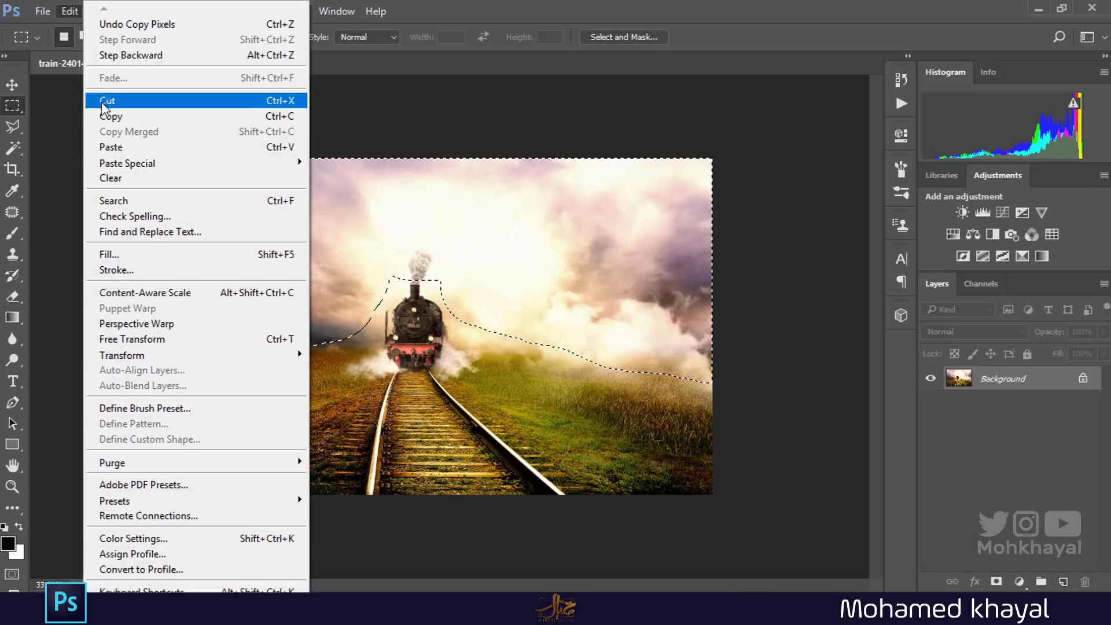
click(110, 146)
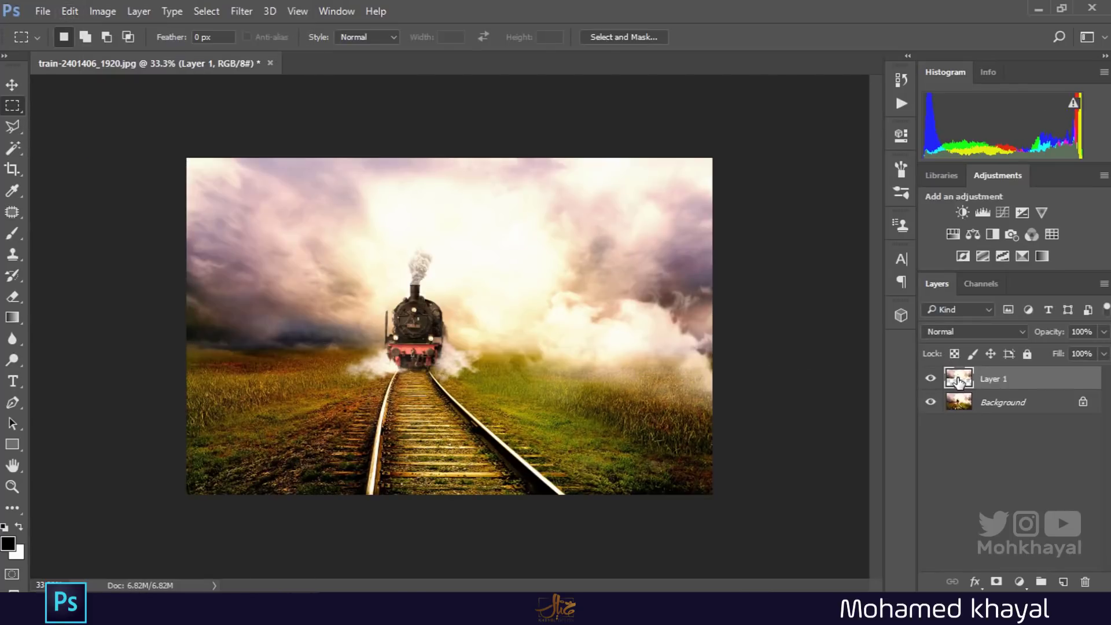
click(12, 85)
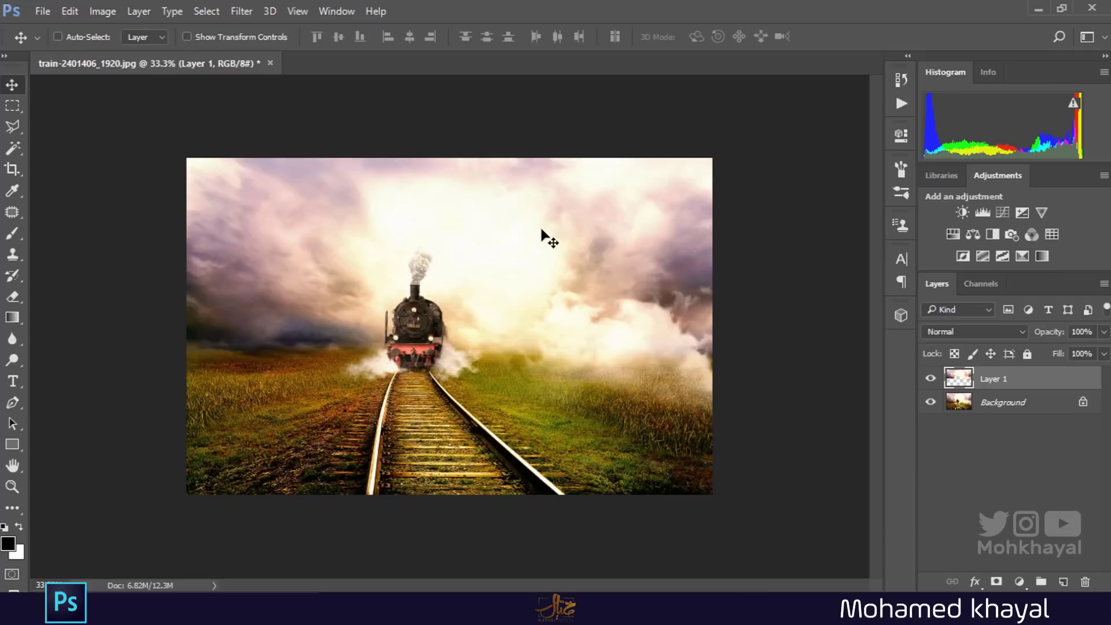
Show the Timeline panel and create a video timeline with Layer 1 as a 5-second, 30 fps clip.
click(335, 13)
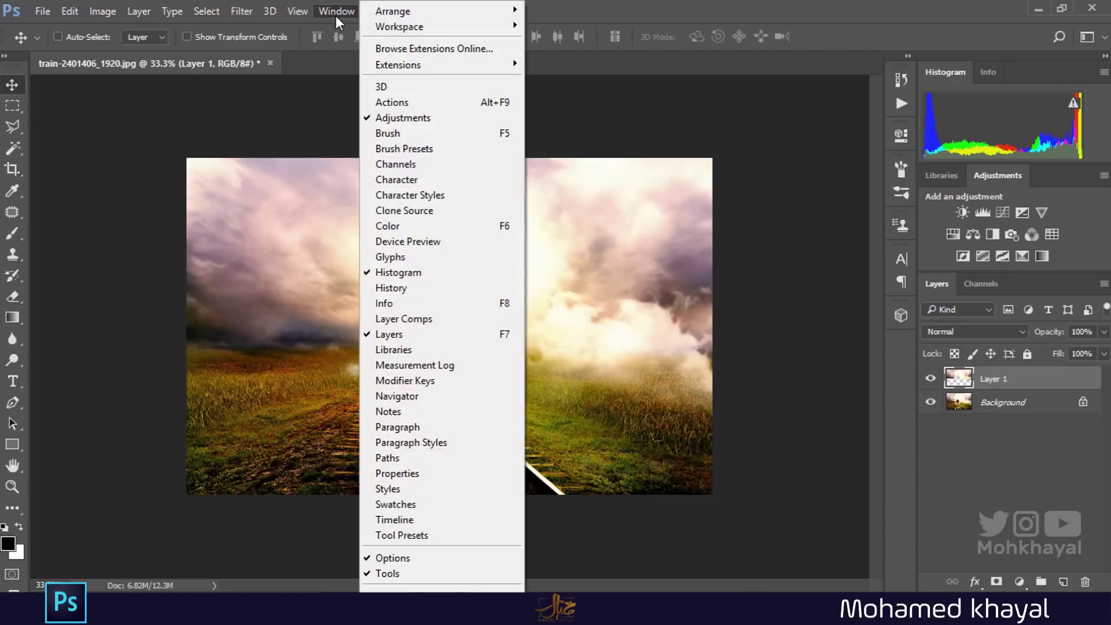
click(414, 519)
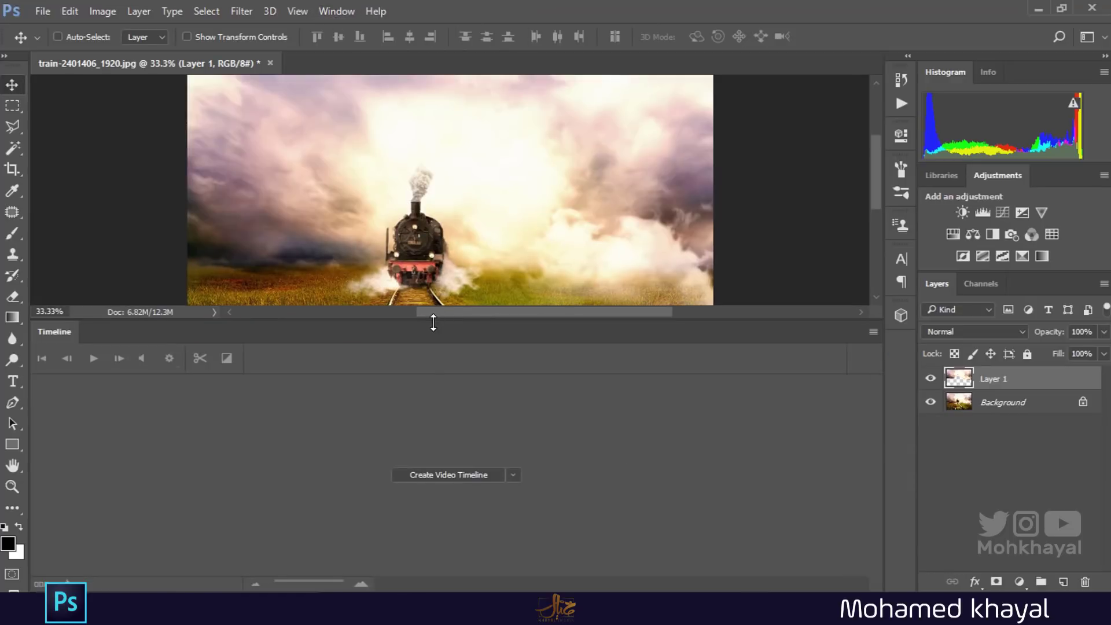
mouse_move(433, 322)
mouse_down()
mouse_move(440, 425)
mouse_move(441, 409)
mouse_up()
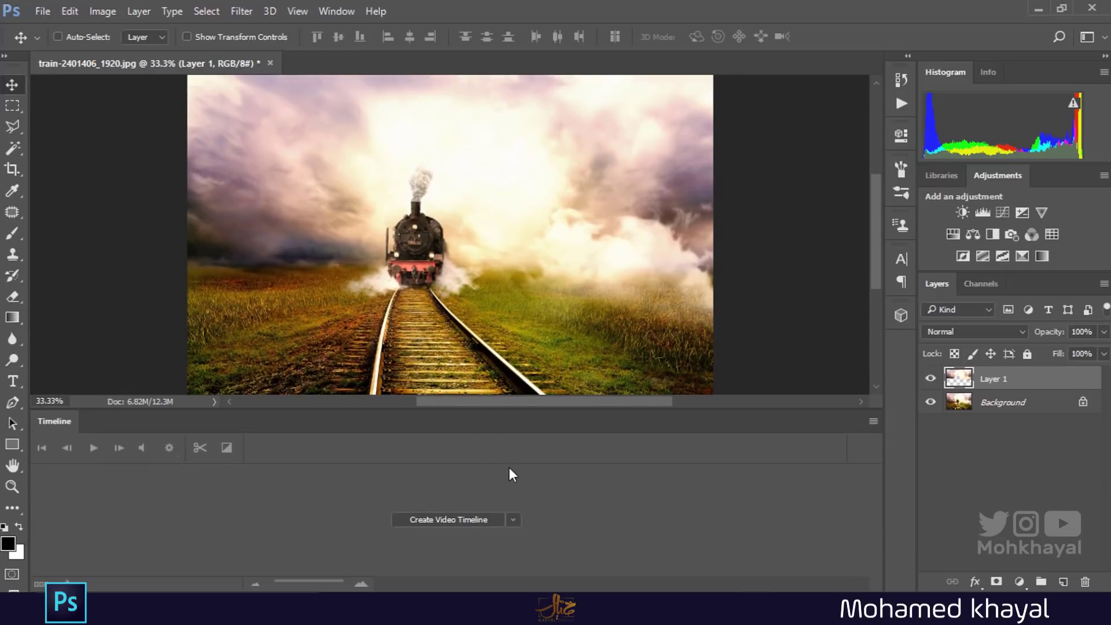
click(434, 519)
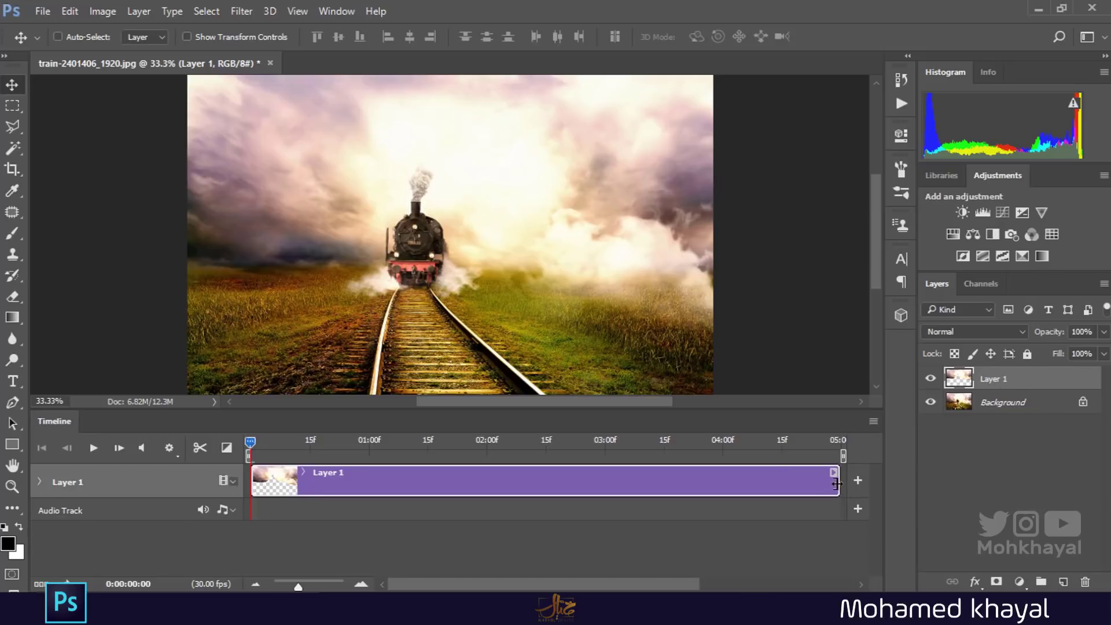
Trim the Layer 1 clip to about one second (01:00f) and zoom the timeline in.
drag(837, 483, 486, 481)
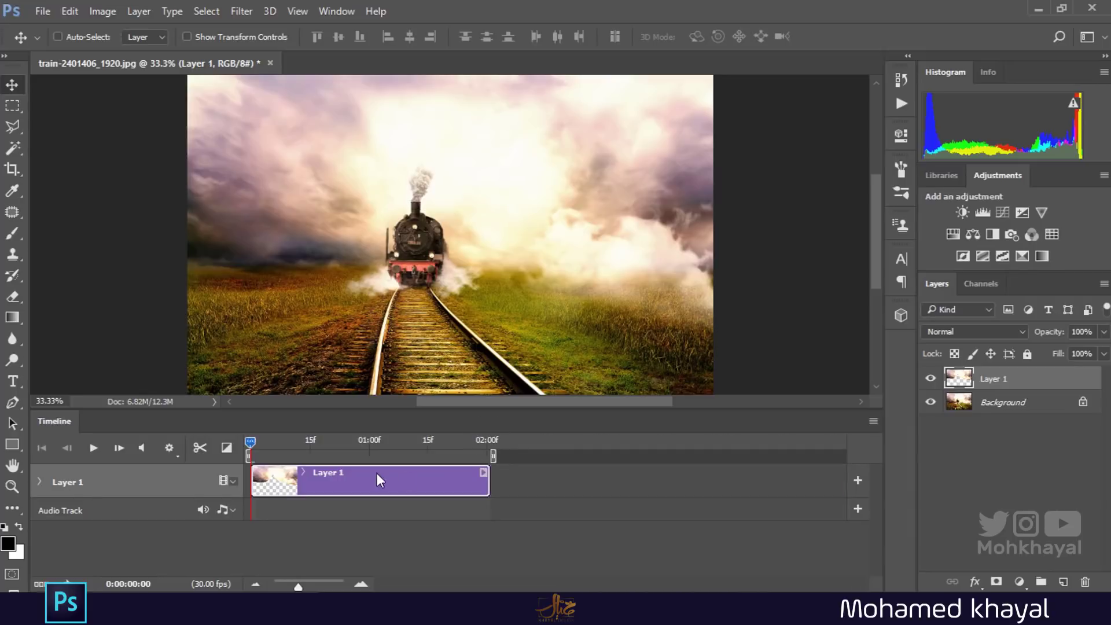
drag(489, 480, 371, 480)
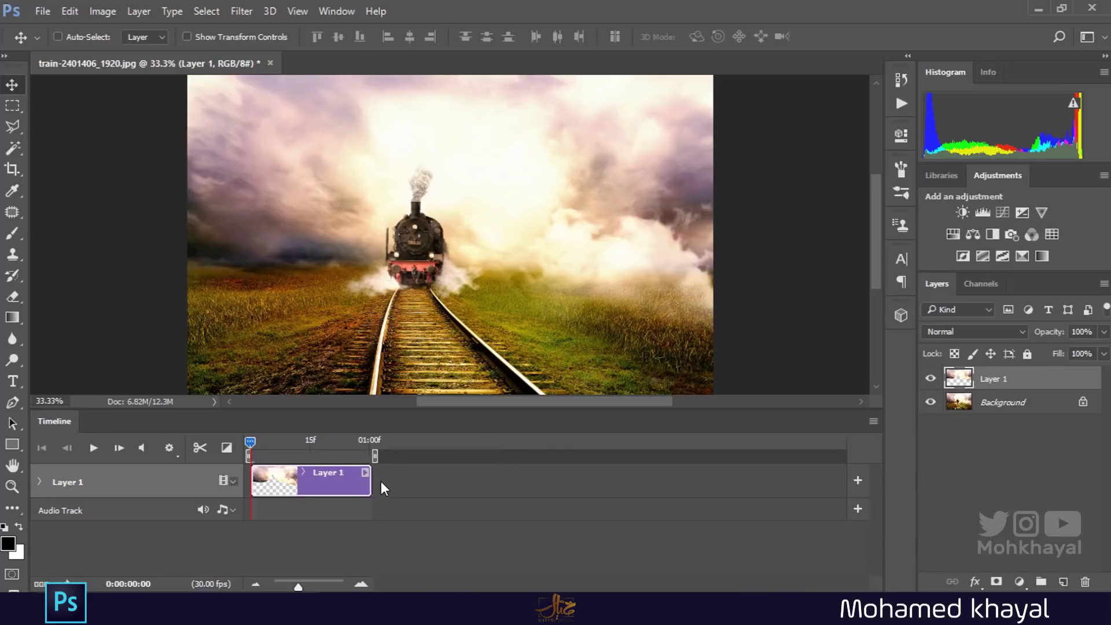
click(309, 585)
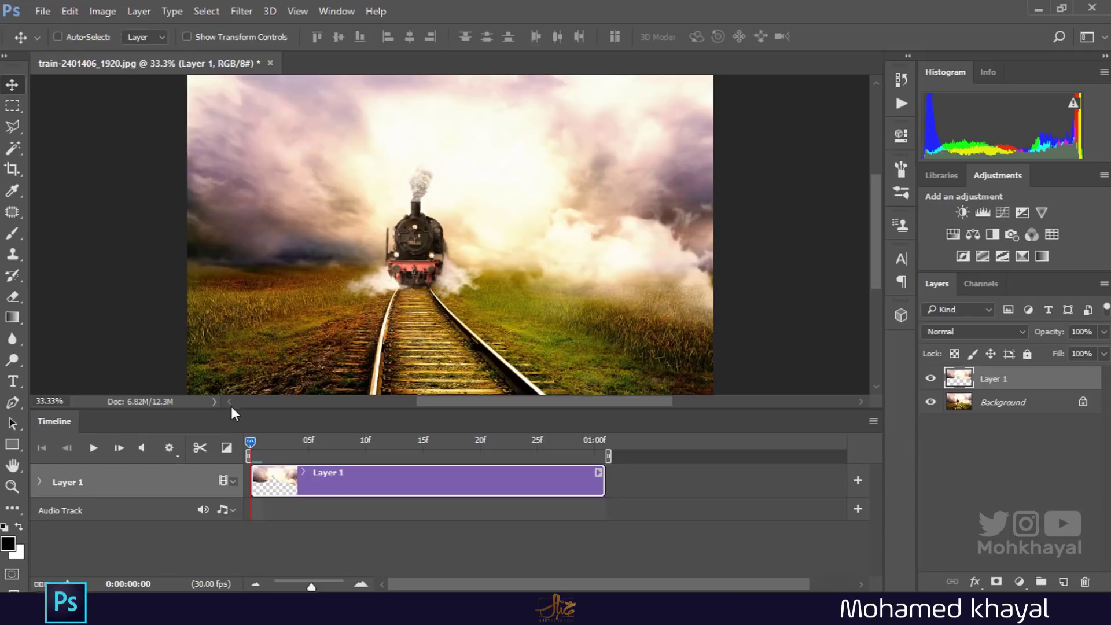
Convert Layer 1 to a Smart Object so its track shows a Transform property.
click(39, 480)
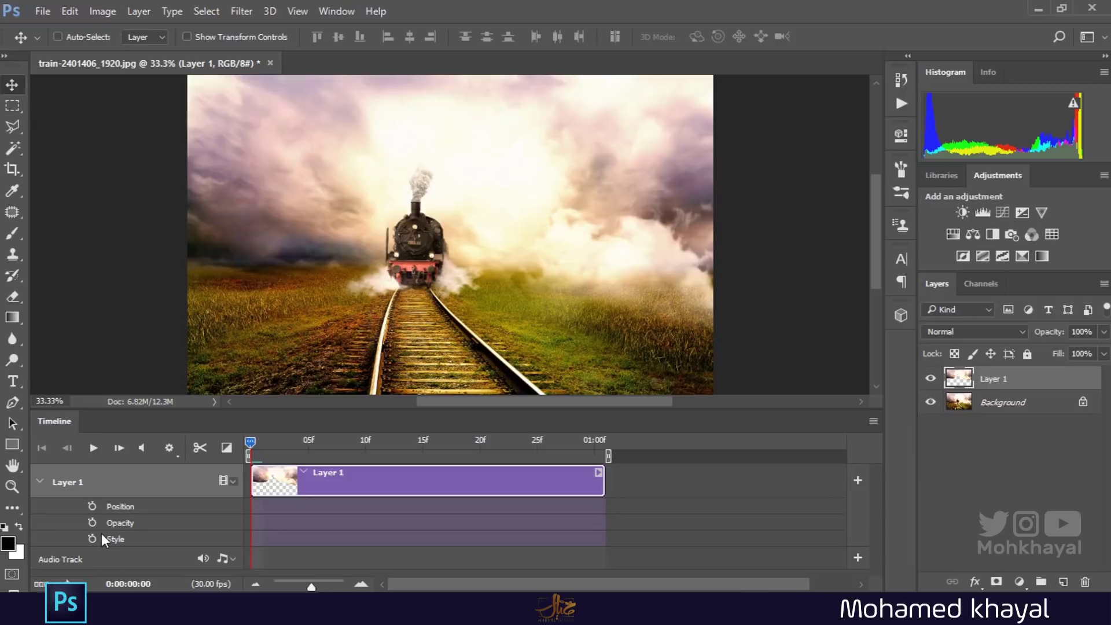
right_click(1005, 382)
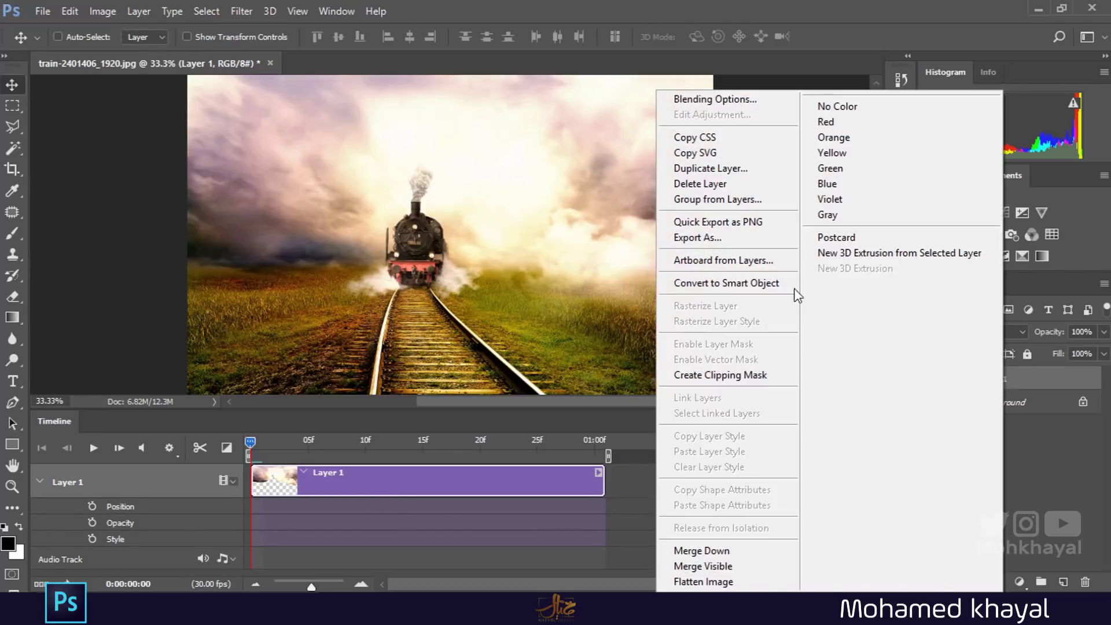
click(755, 284)
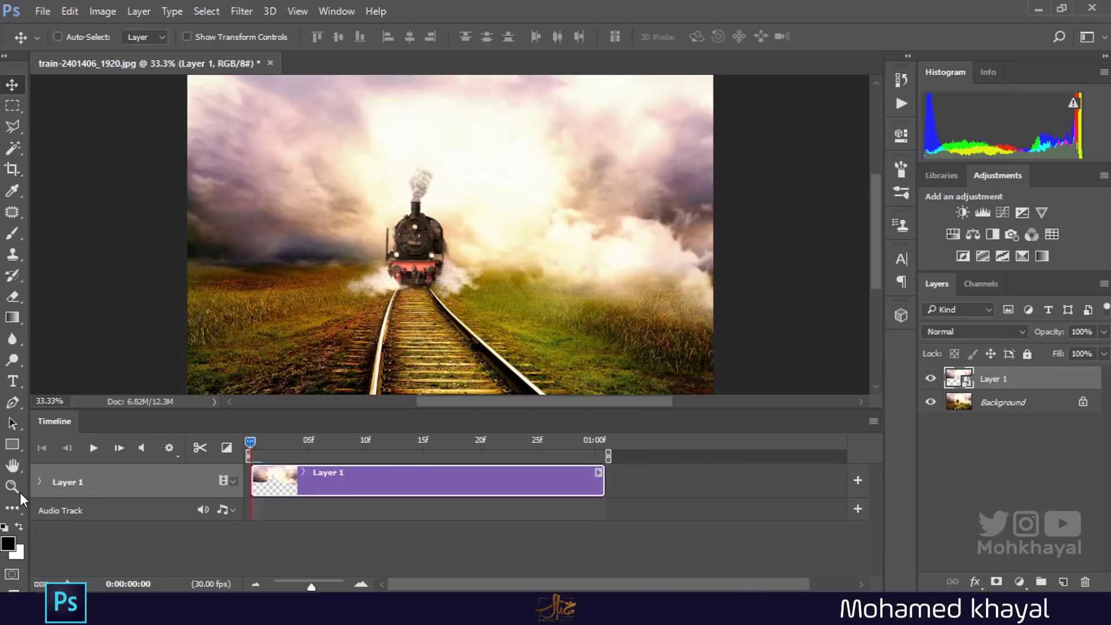
click(39, 481)
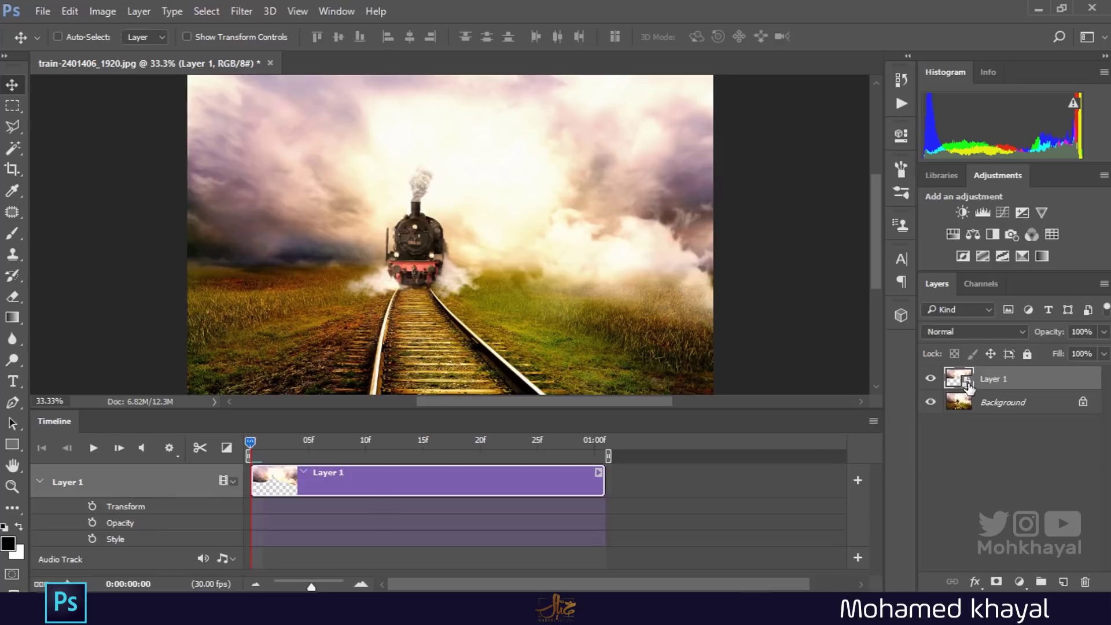
Keyframe Layer 1's Transform from normal width at frame 0 to about 104% width at the clip end.
mouse_move(250, 442)
mouse_down()
mouse_move(284, 451)
mouse_move(249, 444)
mouse_up()
click(92, 506)
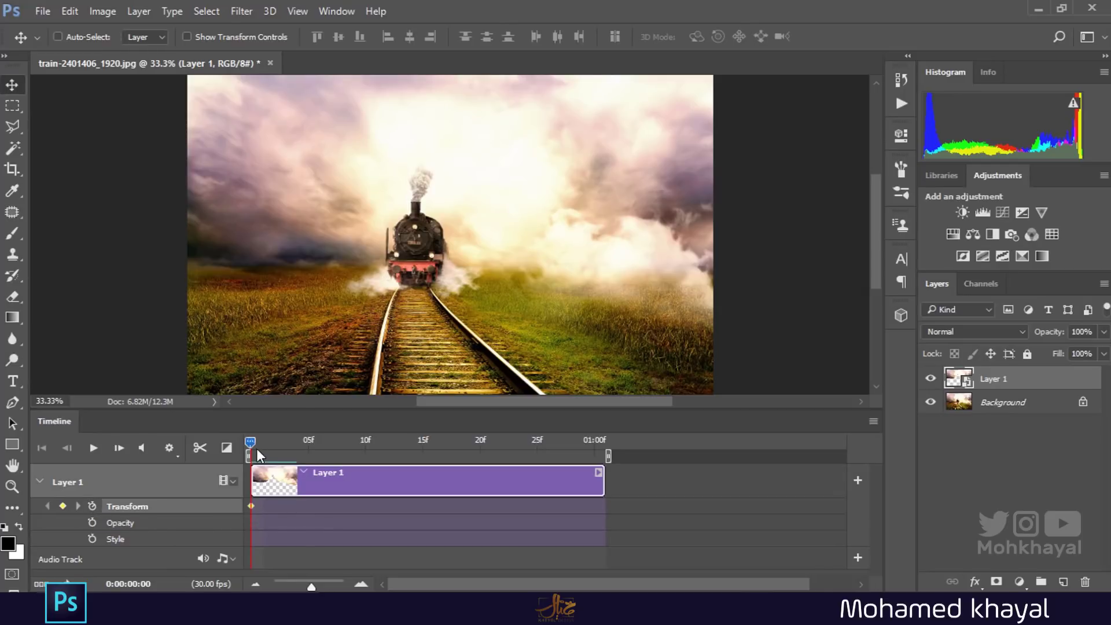
drag(252, 448, 598, 430)
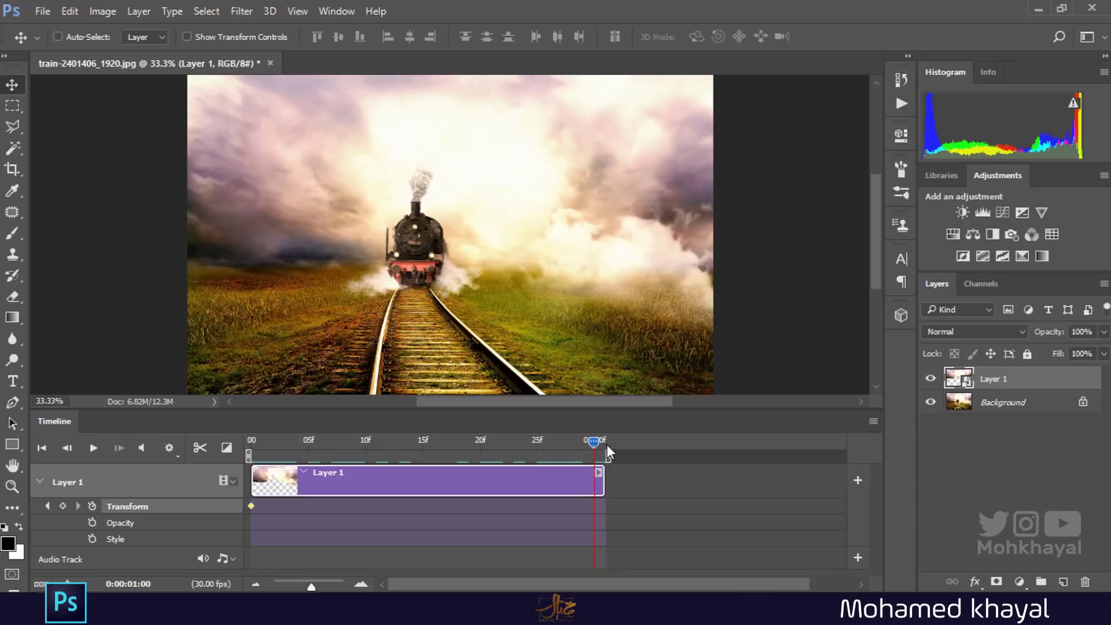
click(63, 506)
key(ctrl+t)
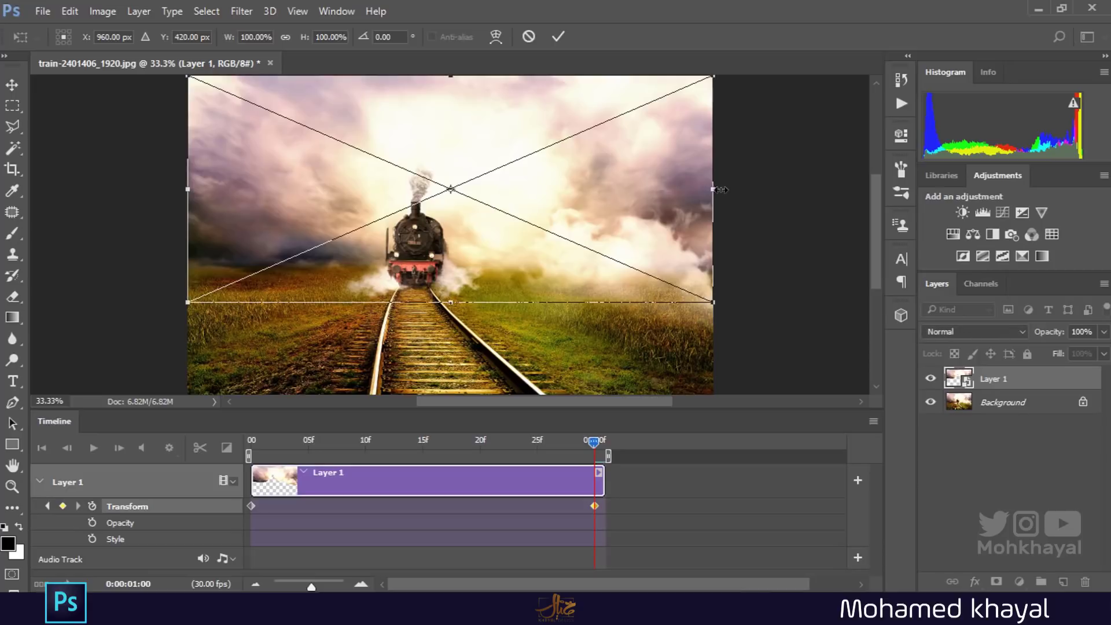
drag(717, 187, 746, 196)
key(Return)
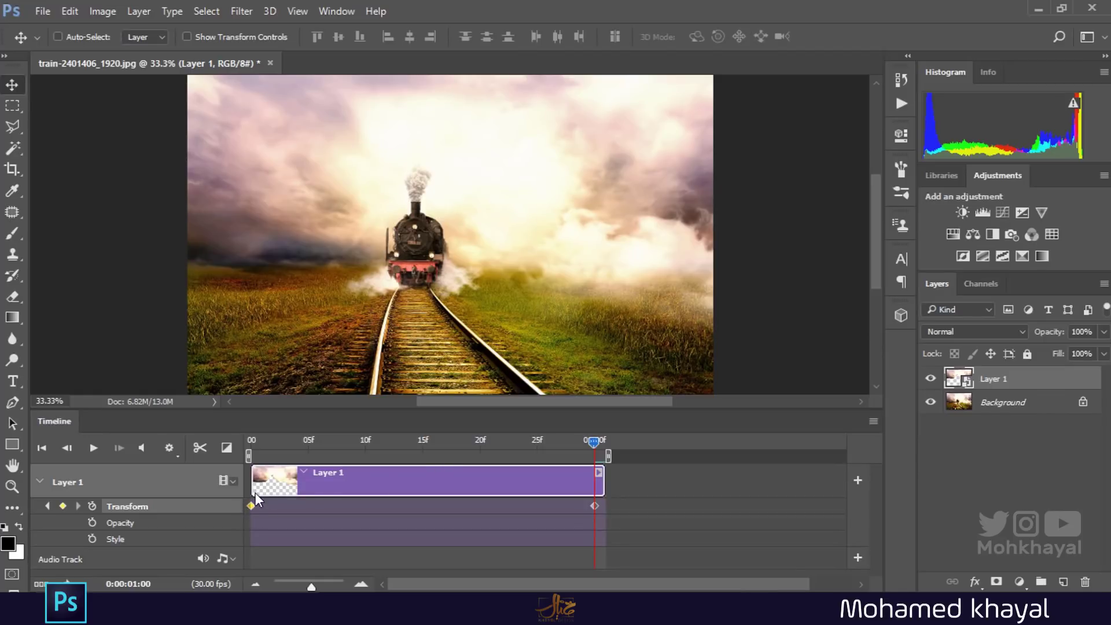
click(593, 504)
Play back the one-second stretch animation and switch to a full-screen preview mode.
click(94, 451)
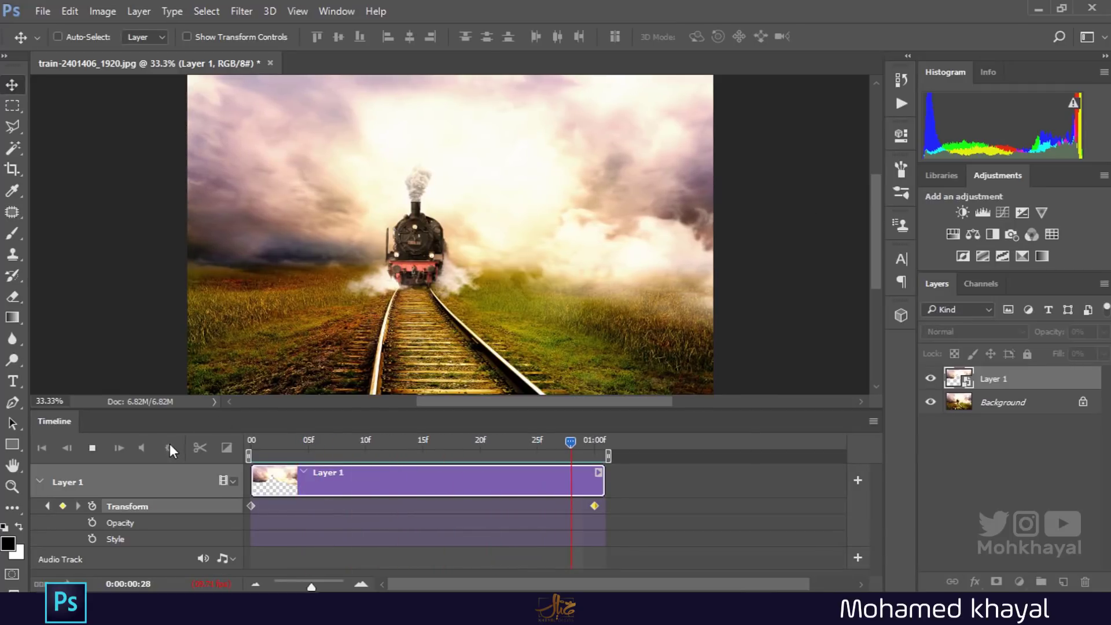
click(96, 447)
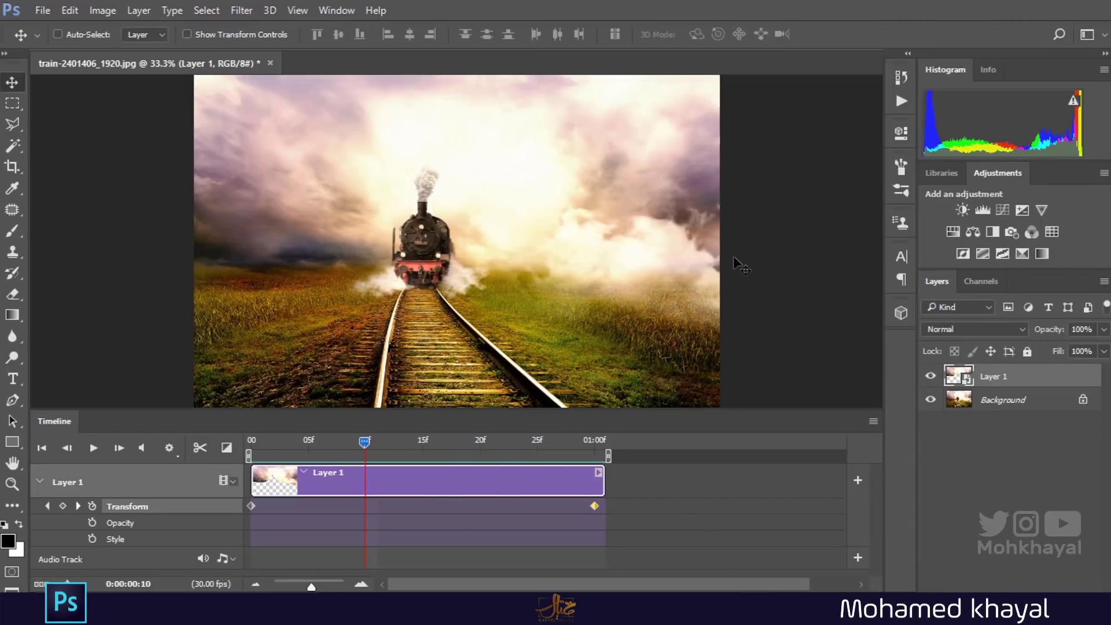
key(f)
key(f)
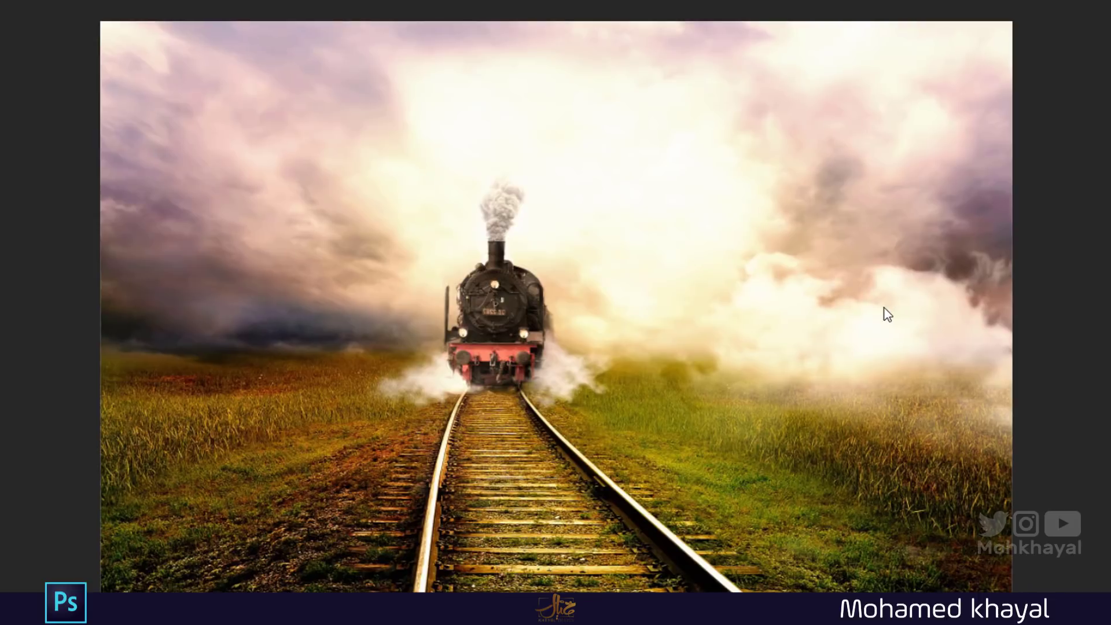
key(f)
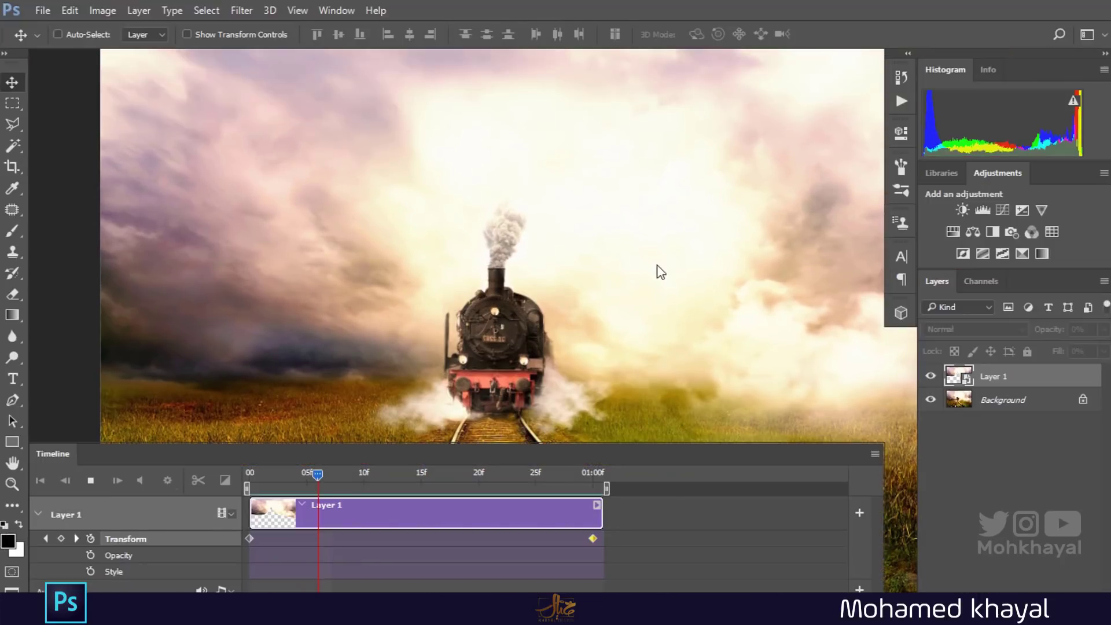
key(ctrl+minus)
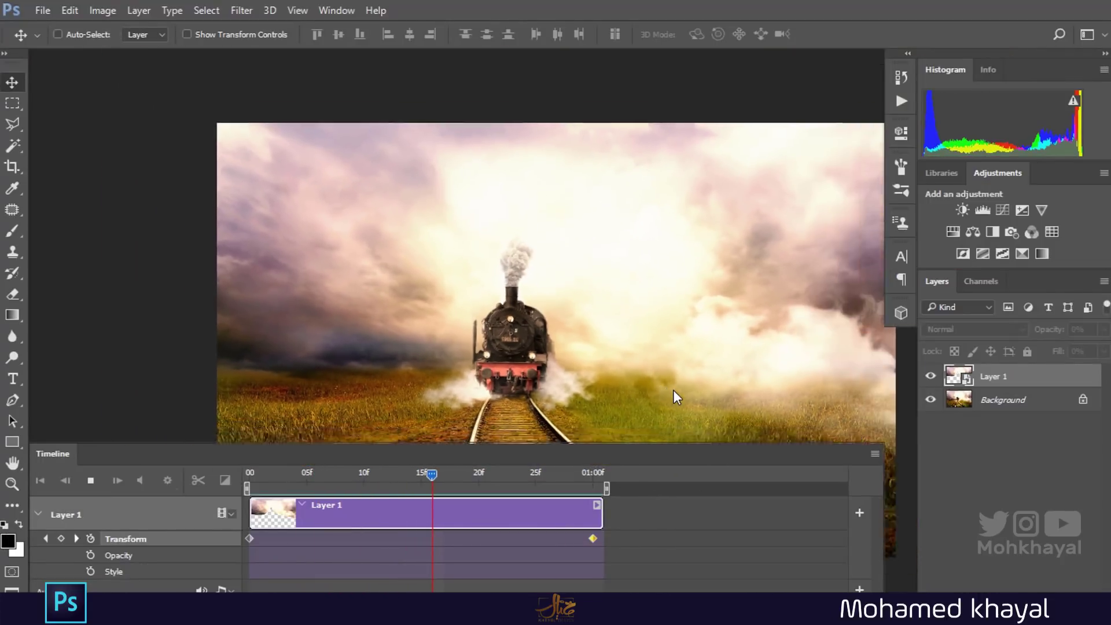
click(90, 480)
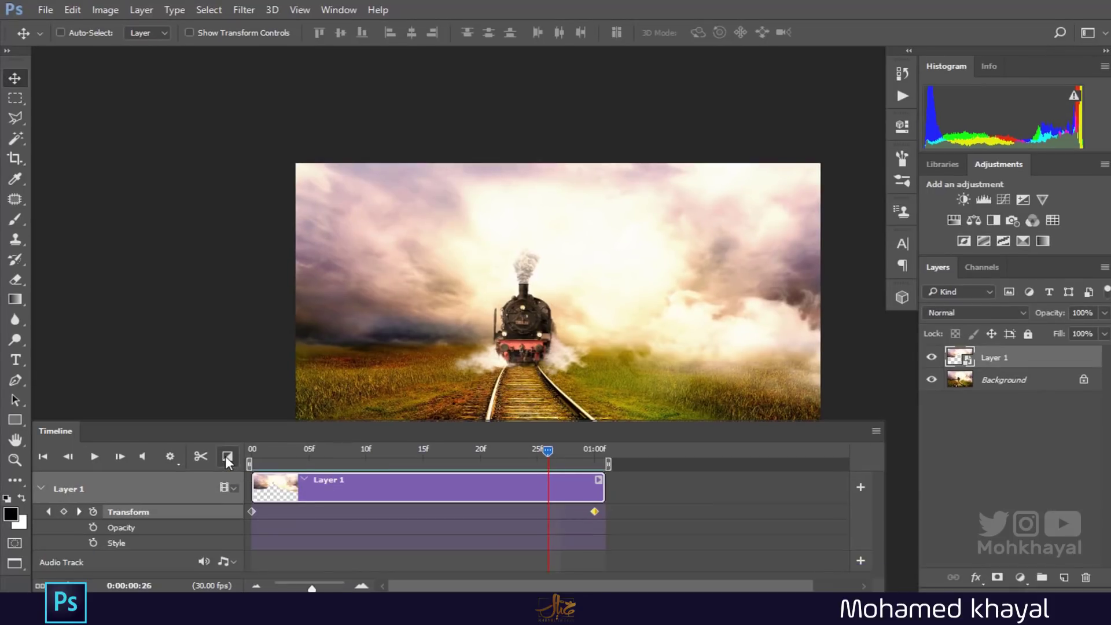
Add 1-second Fade transitions to both the start and end of the Layer 1 clip.
click(227, 458)
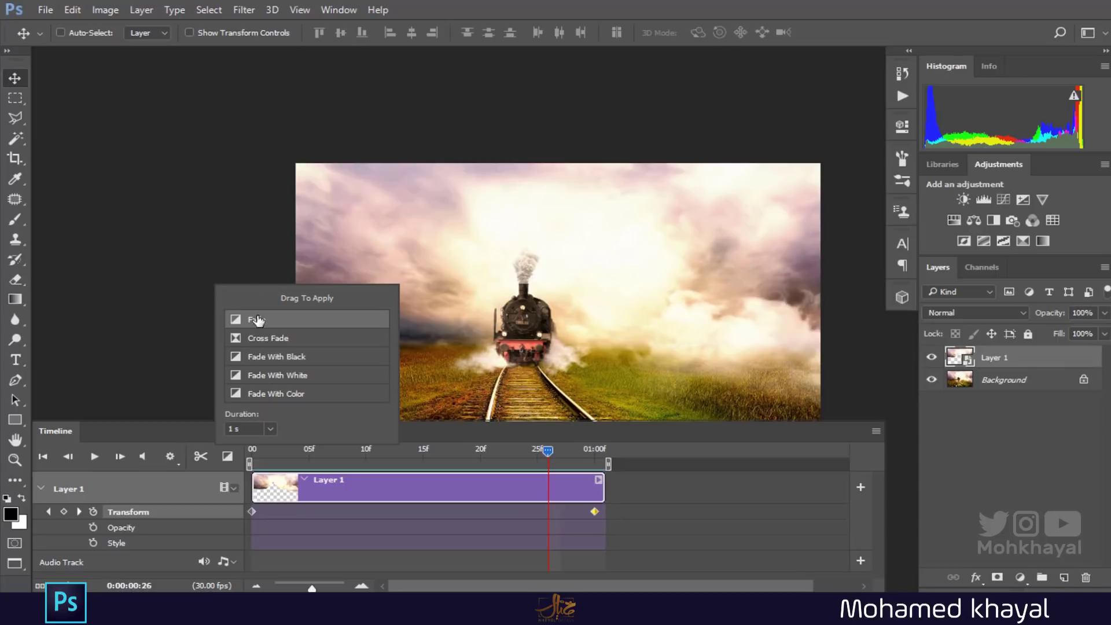
drag(258, 324, 328, 484)
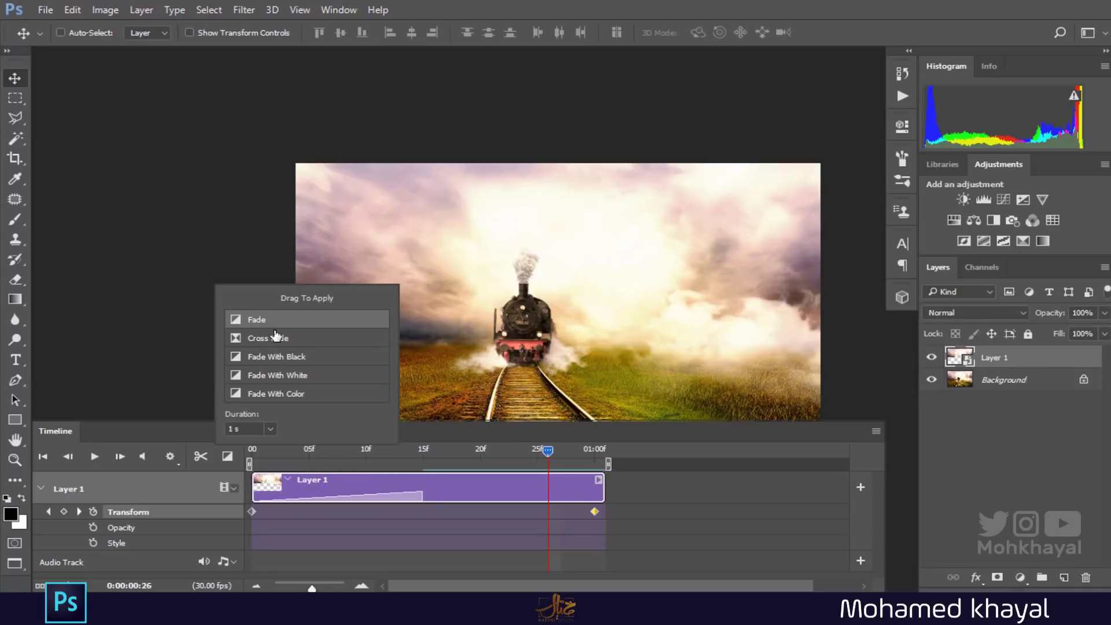
drag(269, 326, 561, 489)
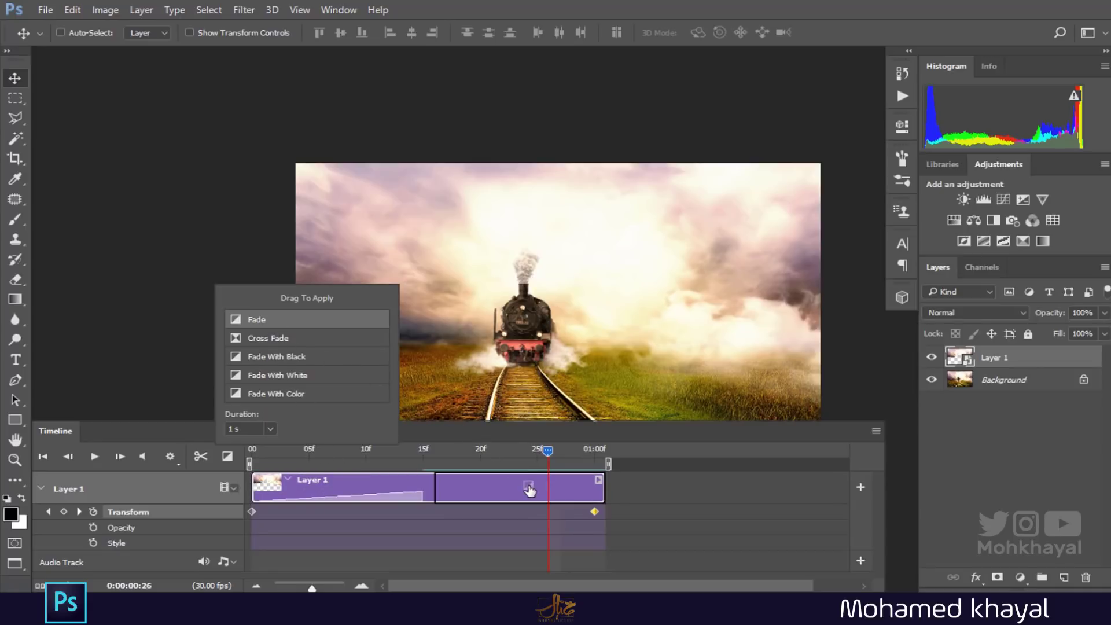
click(686, 521)
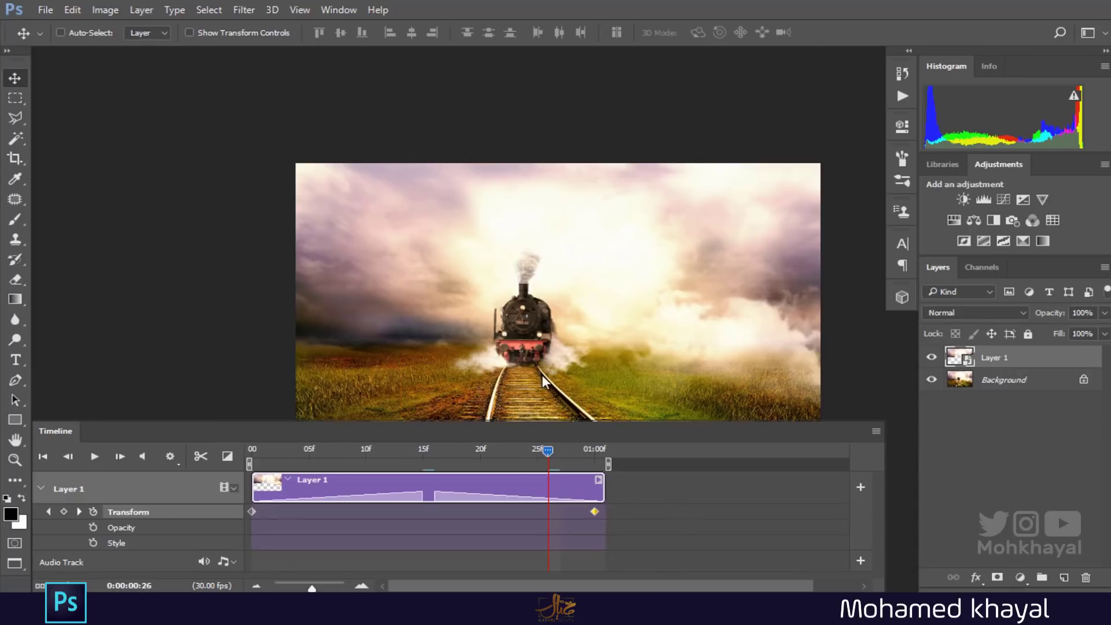
Preview the scene full-screen at 100%, then restore the normal workspace with panels and timeline.
key(f)
key(f)
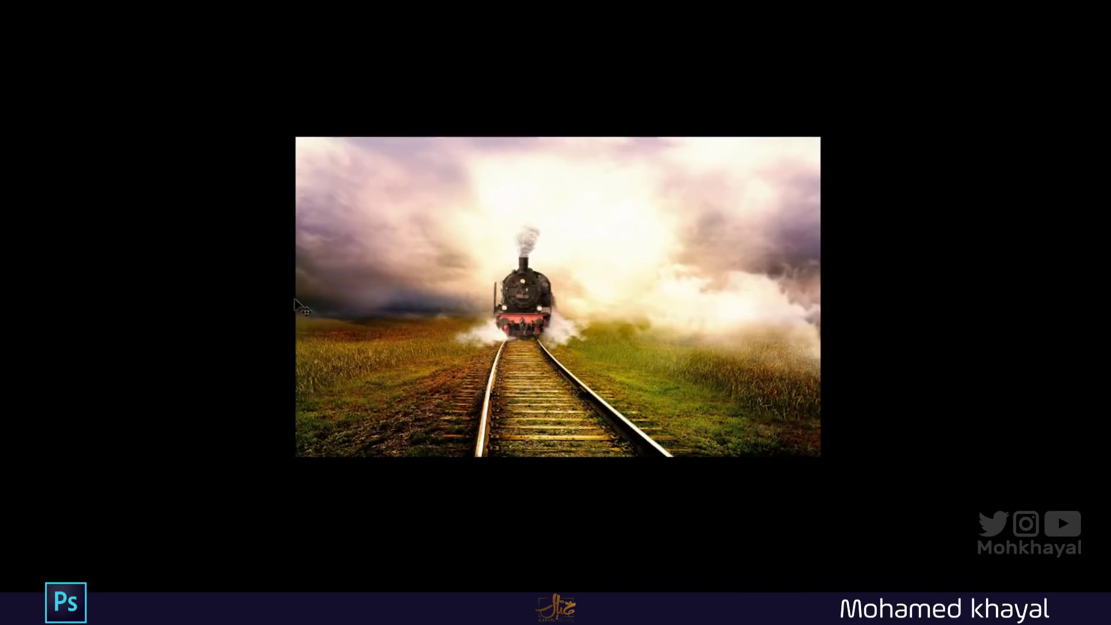
key(ctrl+1)
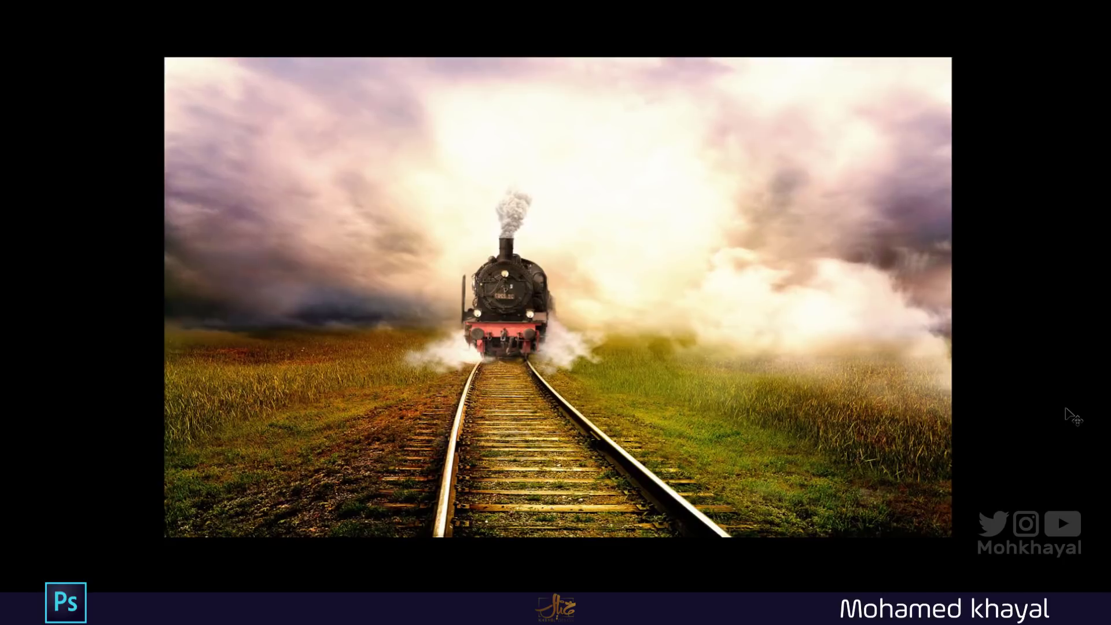
key(f)
key(Tab)
scroll(578, 316, down, 1)
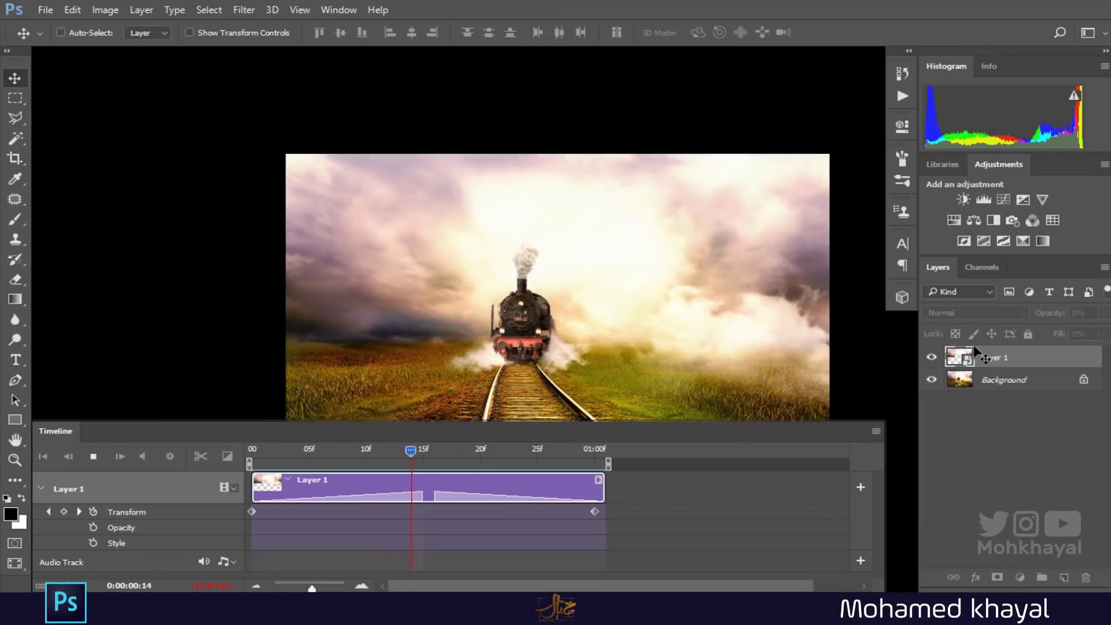
Stop playback, pan the canvas, and drag Layer 1 into a new Group 1.
click(94, 456)
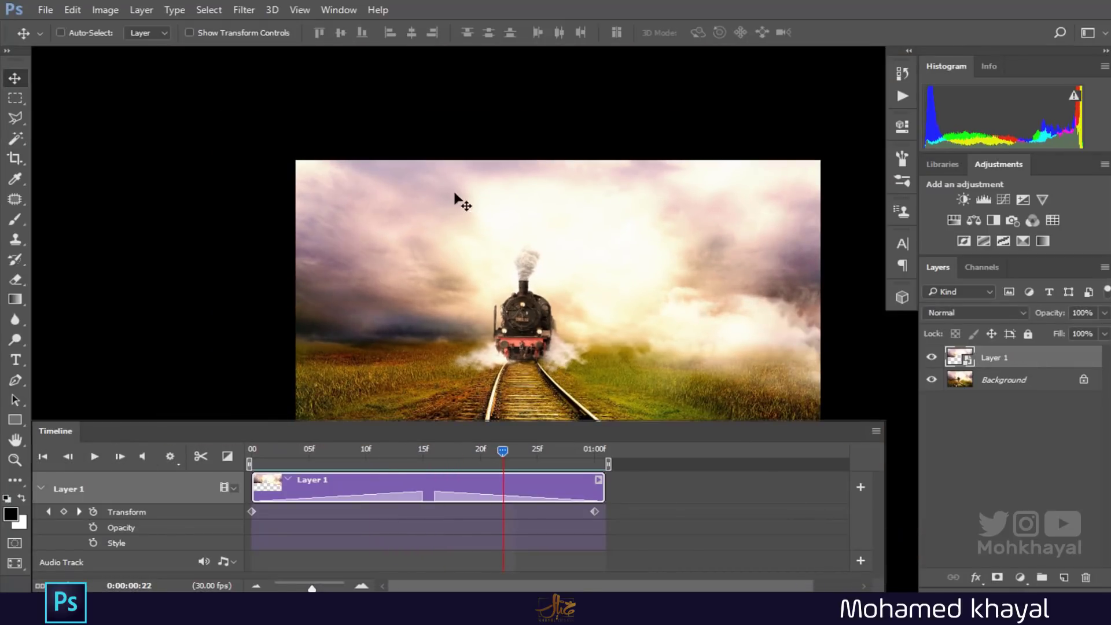
drag(427, 226, 388, 175)
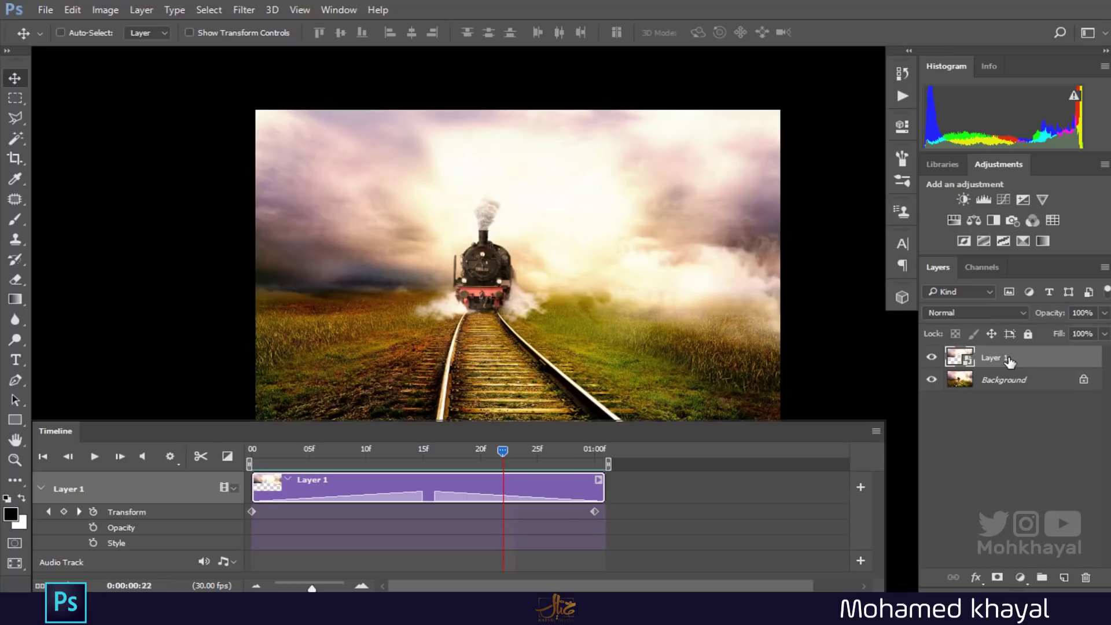
drag(1022, 363, 1042, 577)
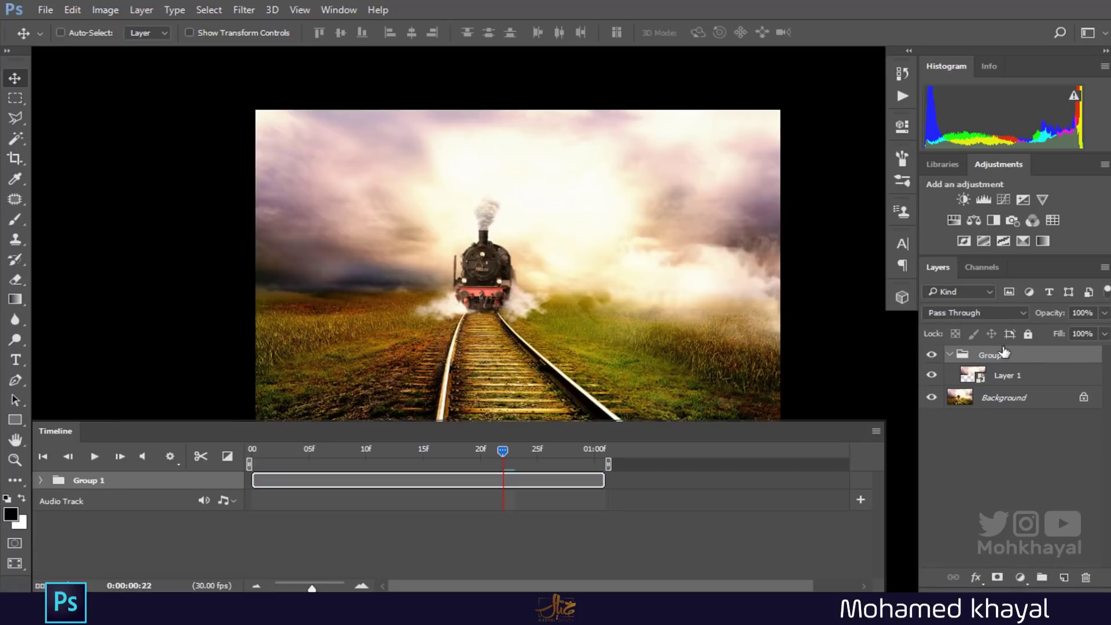
Collapse Group 1, zoom the timeline out, and rename the group to 'سحاب'.
click(949, 354)
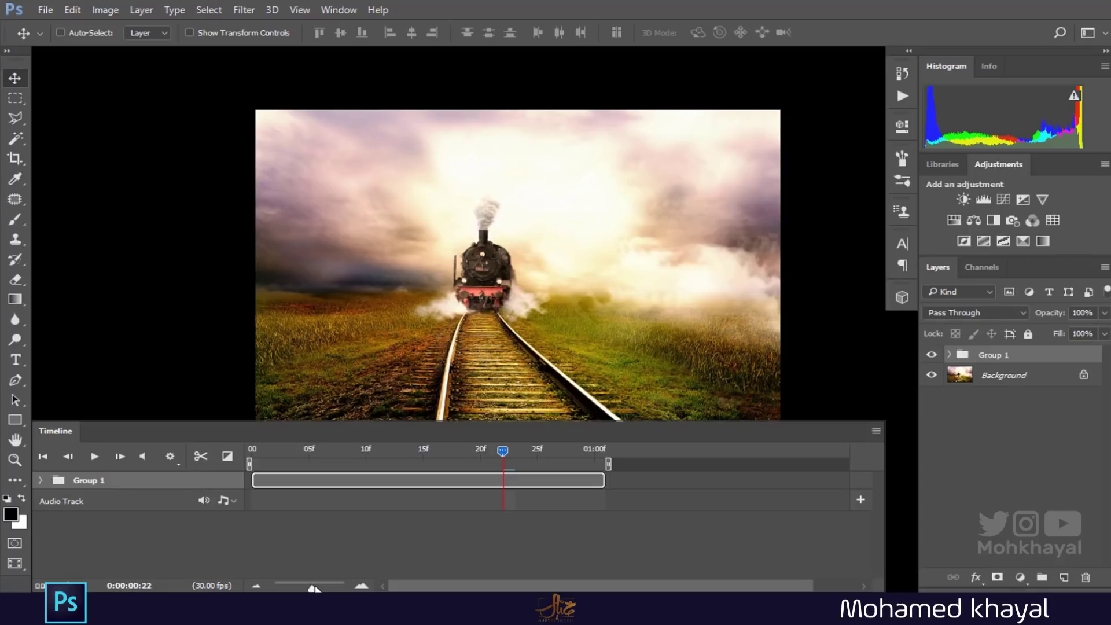
drag(313, 587, 301, 588)
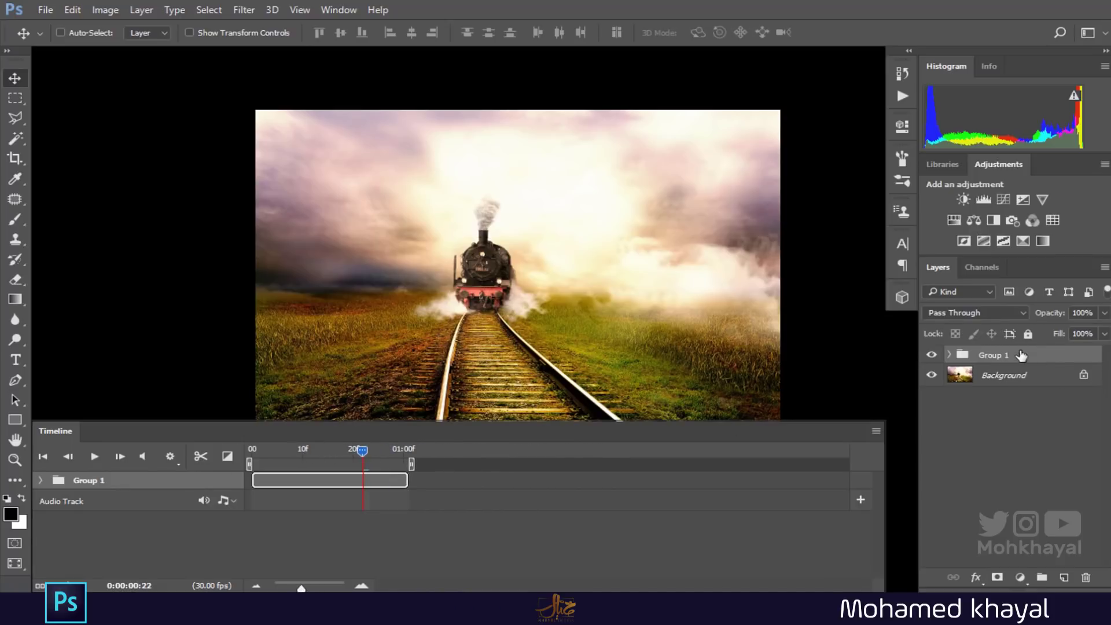
double_click(1003, 356)
text(hg)
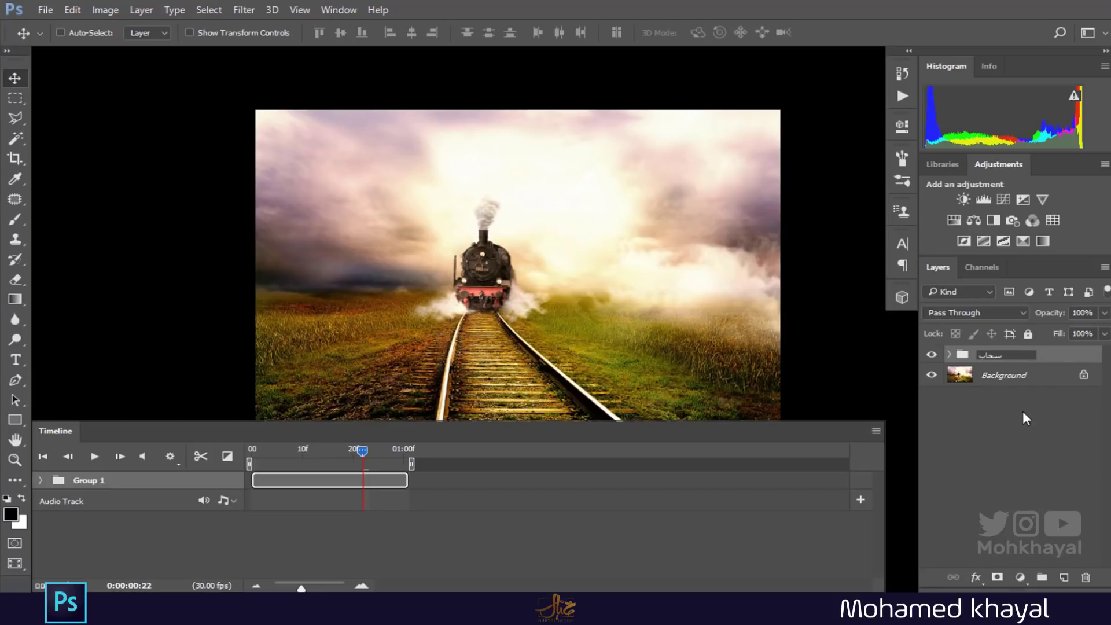
key(Return)
drag(1011, 362, 1031, 515)
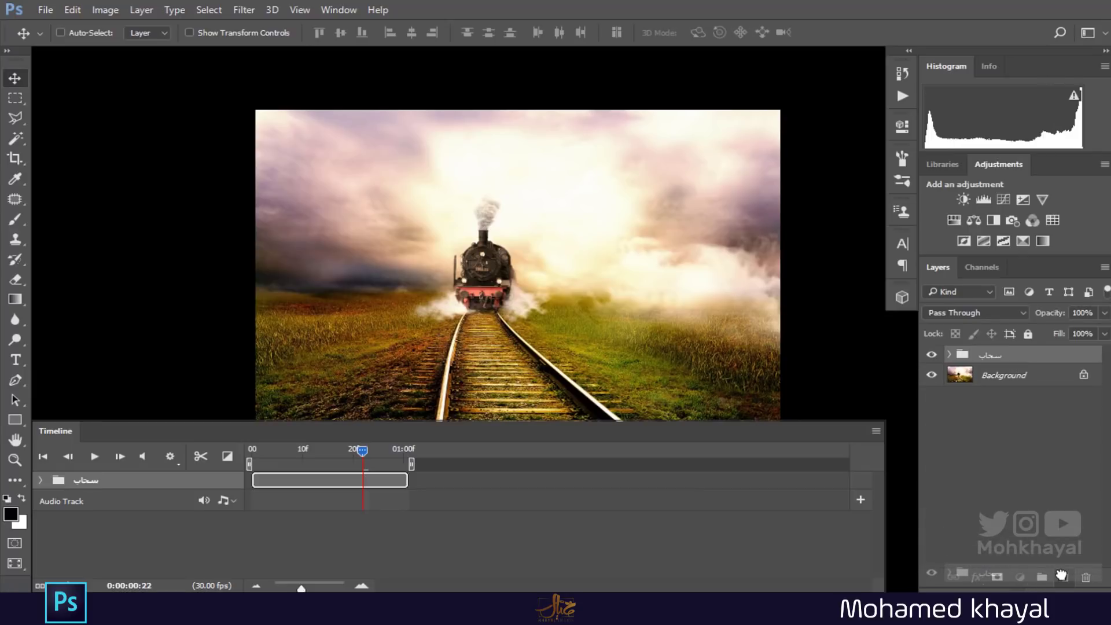
Make three duplicates of the سحاب cloud group.
drag(1031, 515, 1063, 577)
drag(1012, 357, 1063, 577)
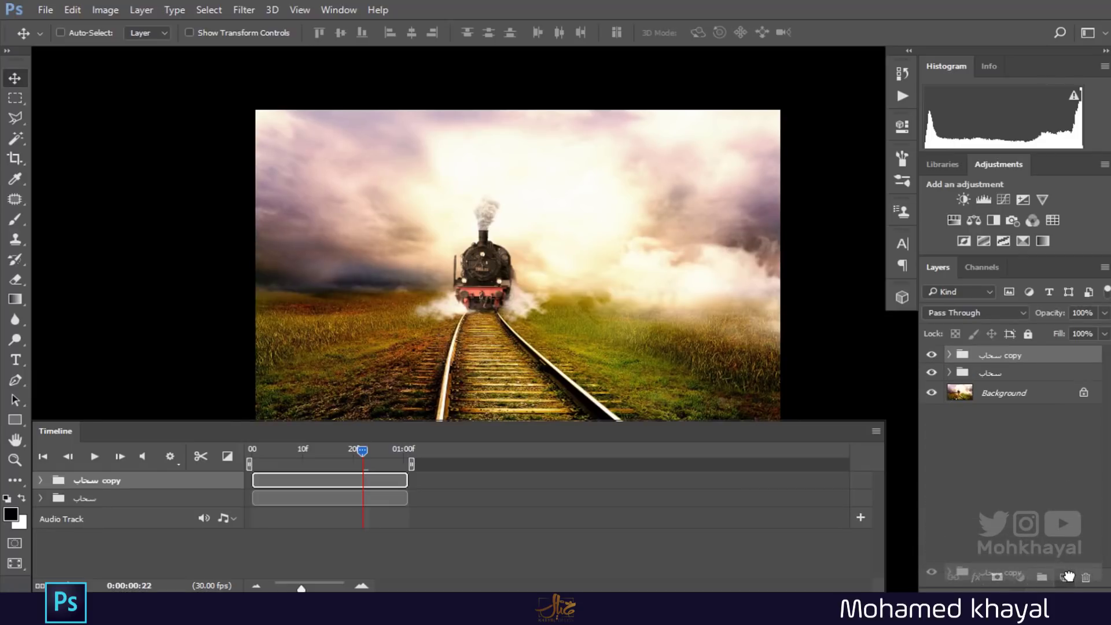
drag(1013, 371, 1063, 576)
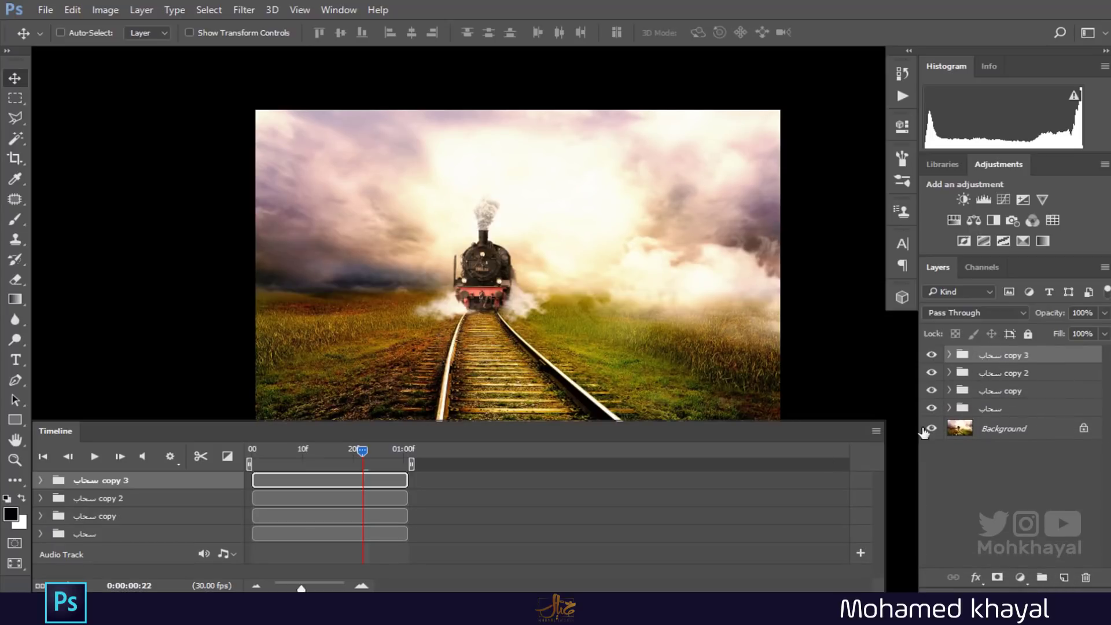
Drag the cloud copies' clips rightward so each starts progressively later in the timeline.
mouse_move(315, 497)
mouse_down()
mouse_move(478, 518)
mouse_move(462, 518)
mouse_up()
drag(366, 533, 537, 538)
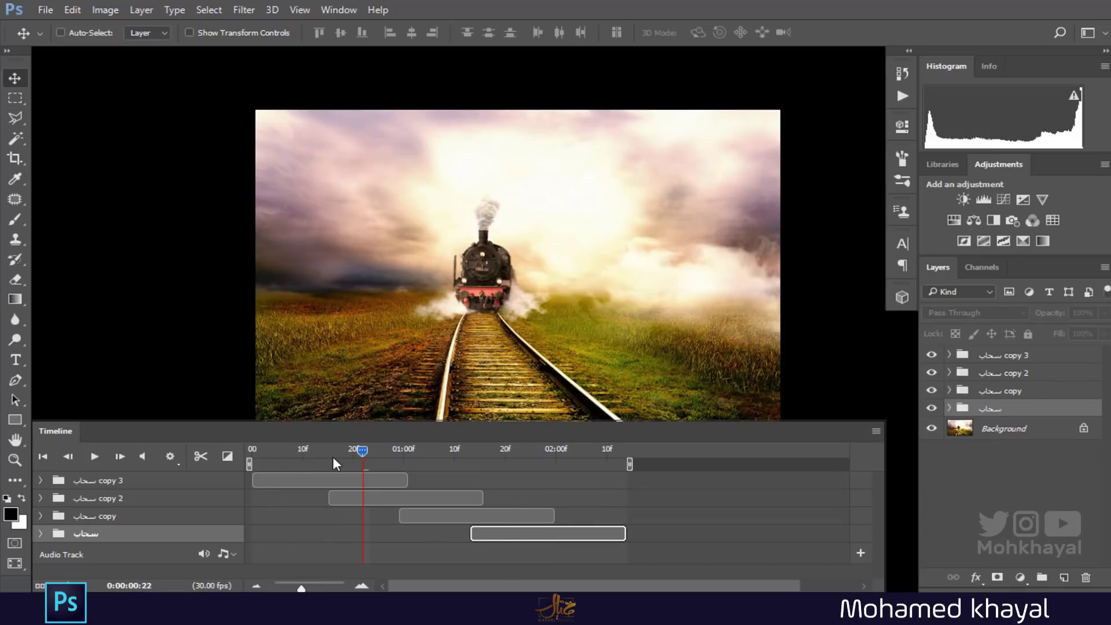
click(256, 480)
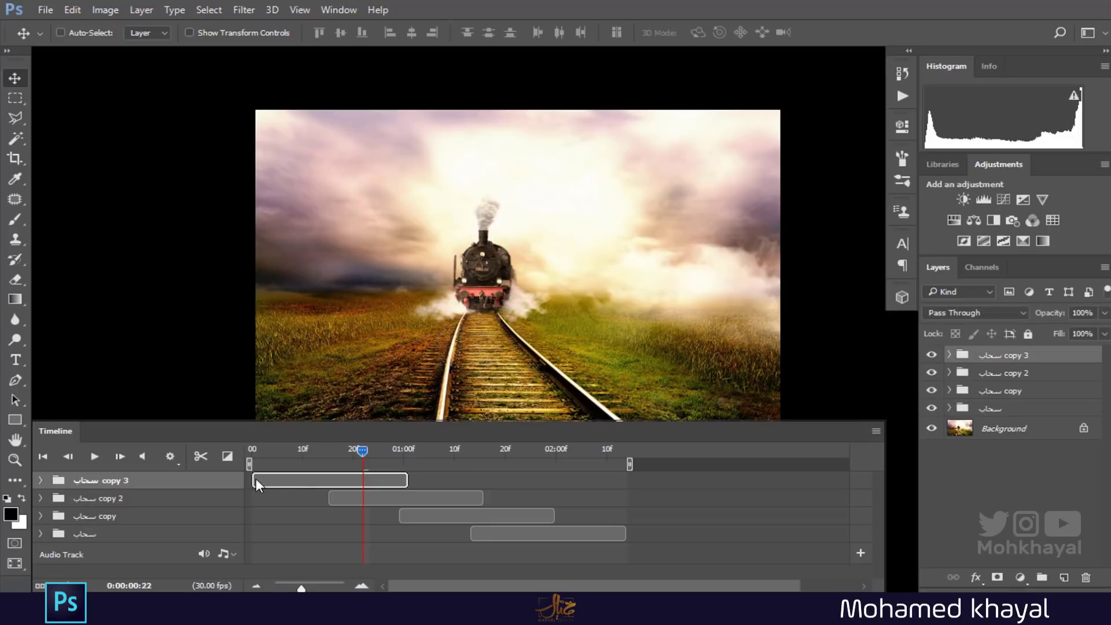
click(388, 498)
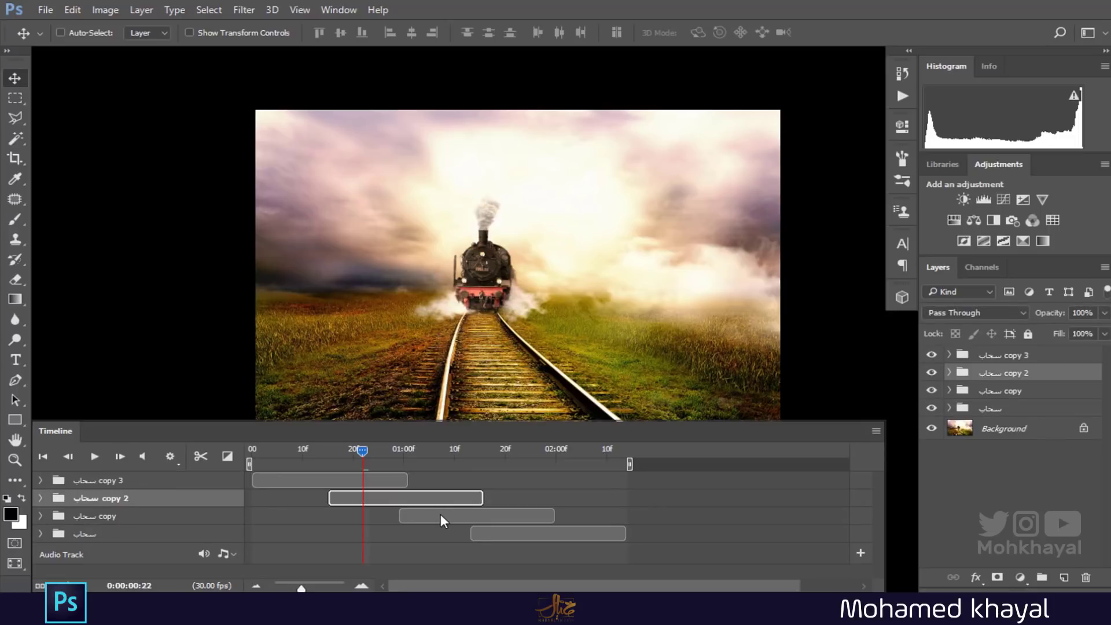
click(439, 514)
click(501, 533)
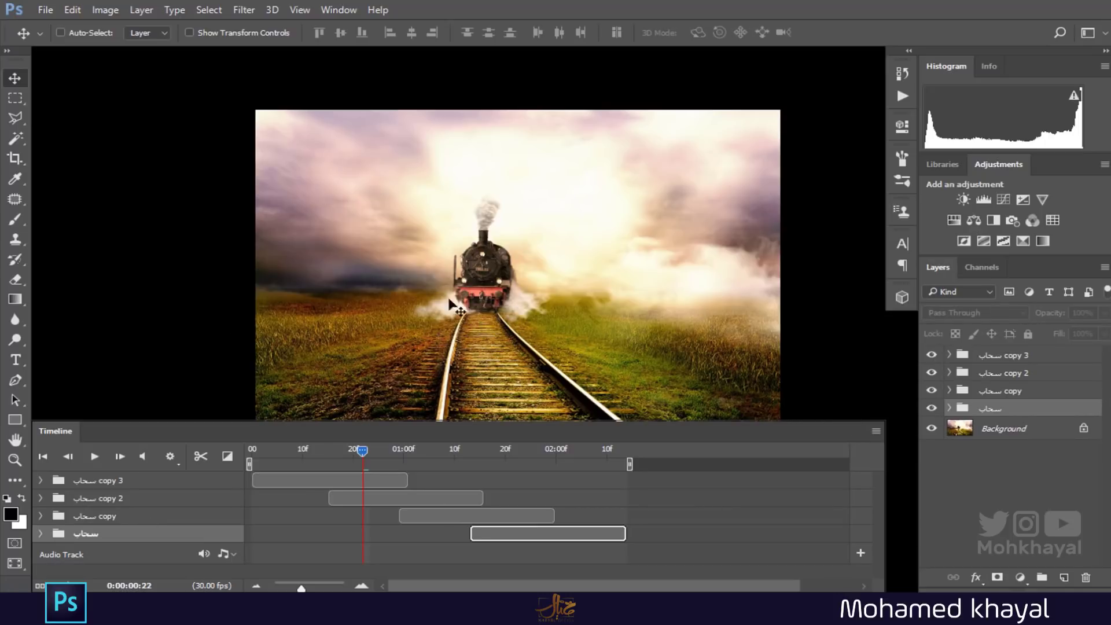
scroll(513, 270, up, 1)
scroll(513, 270, up, 1)
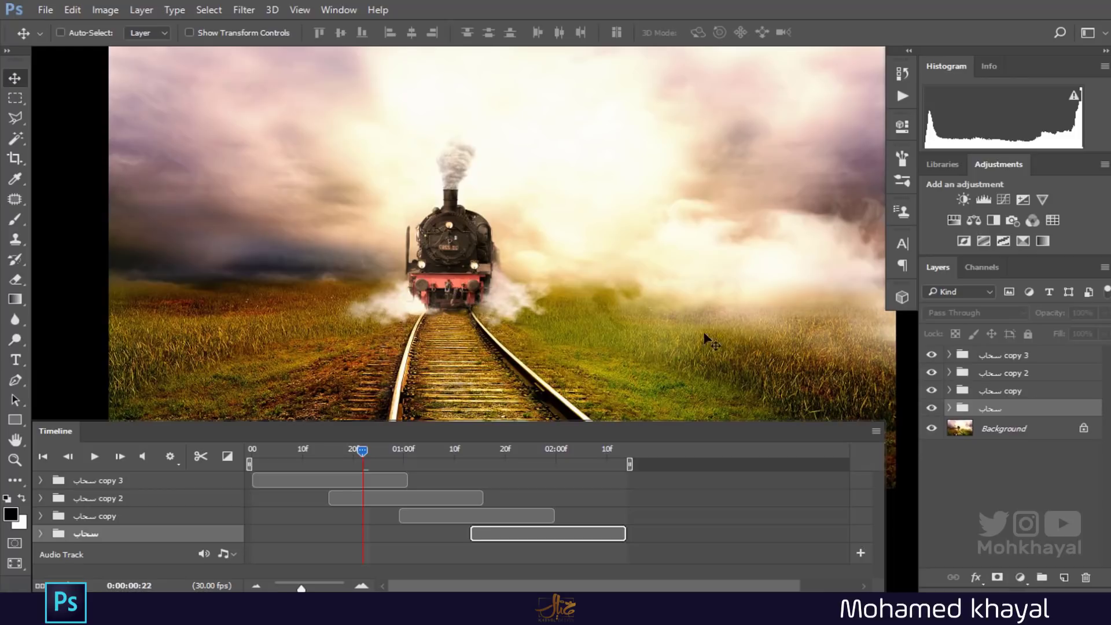
On the Background layer, quick-mask the two steam puffs beside the locomotive into a selection.
click(1019, 430)
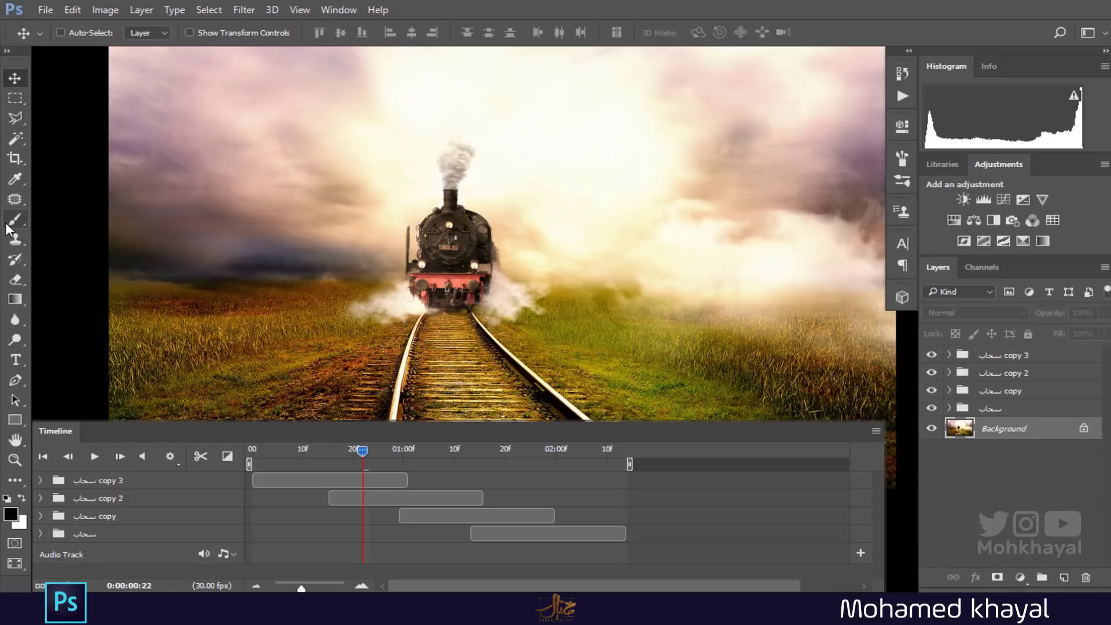
click(12, 544)
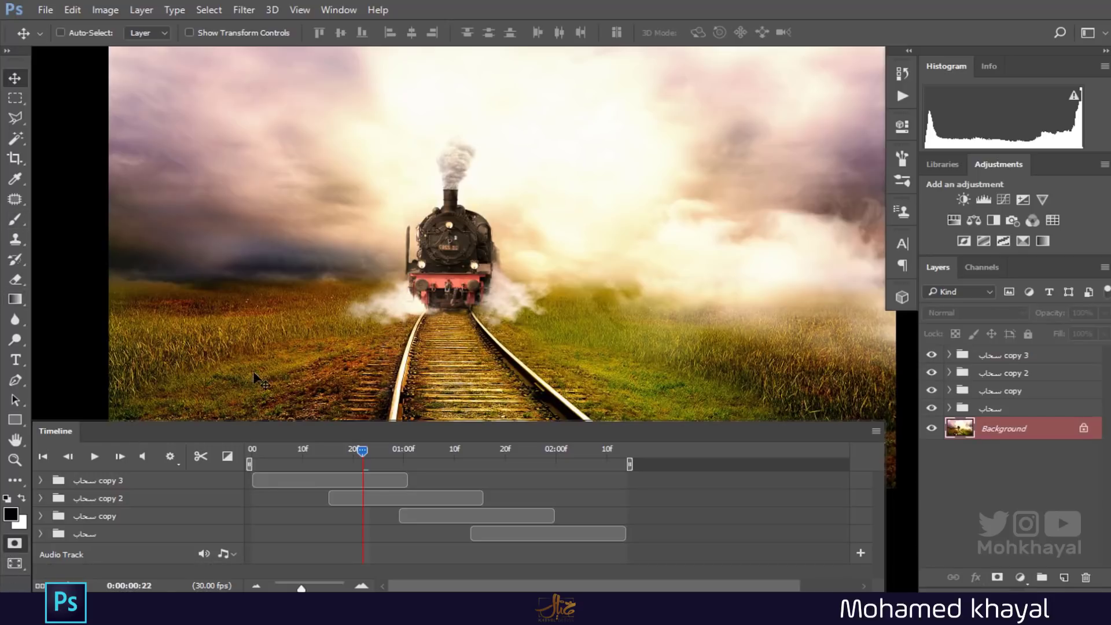
click(22, 217)
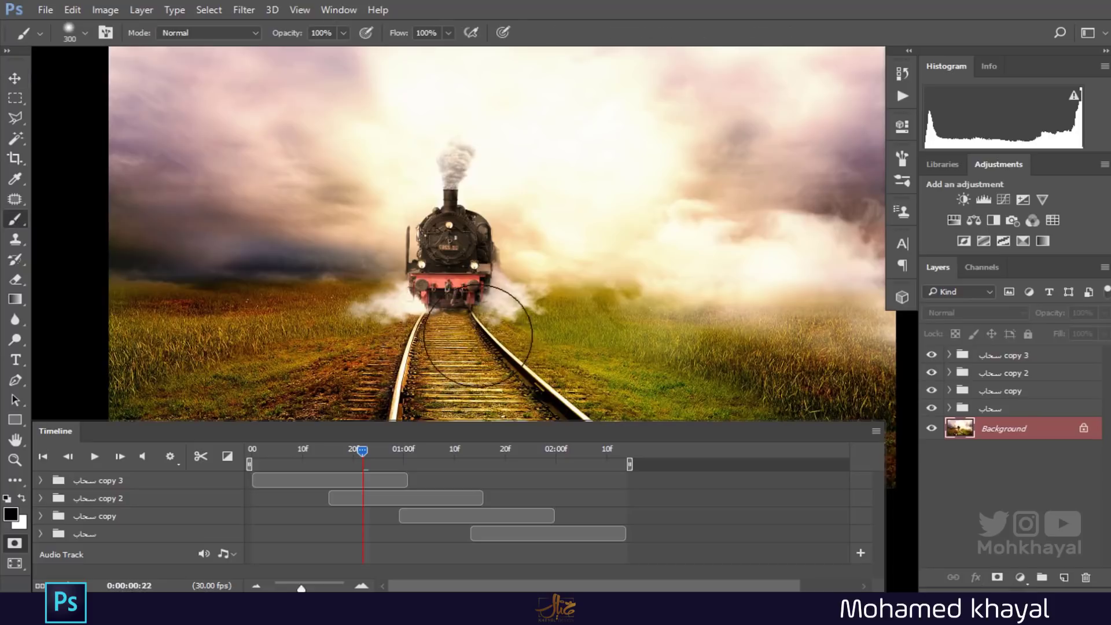
key(bracketleft)
key(bracketleft)
key(bracketleft)
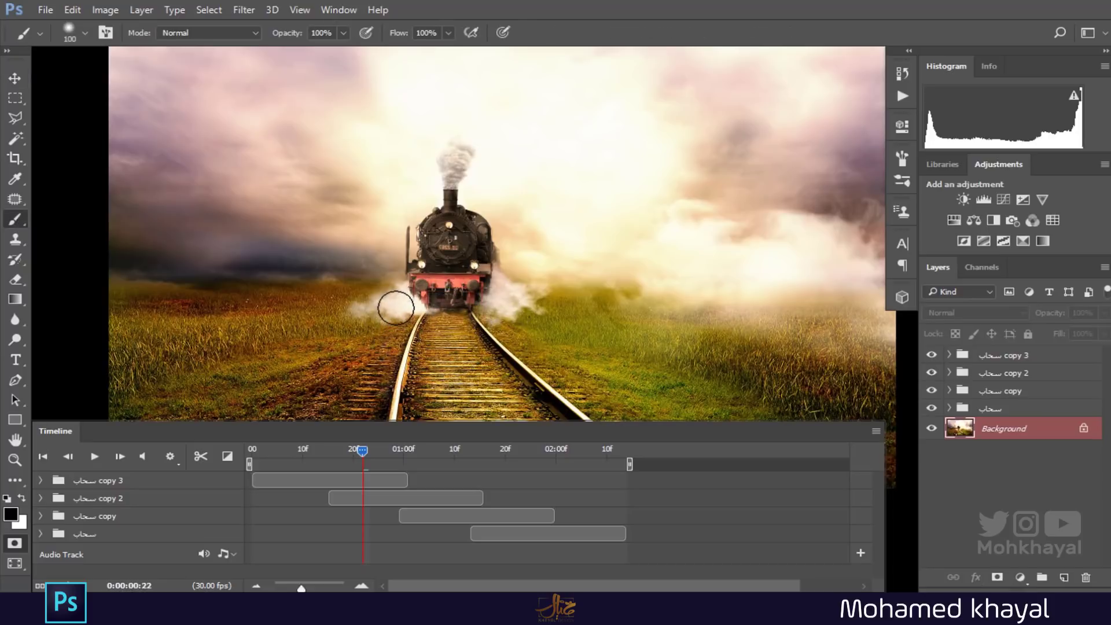
mouse_move(395, 307)
mouse_down()
mouse_move(366, 313)
mouse_move(411, 306)
mouse_up()
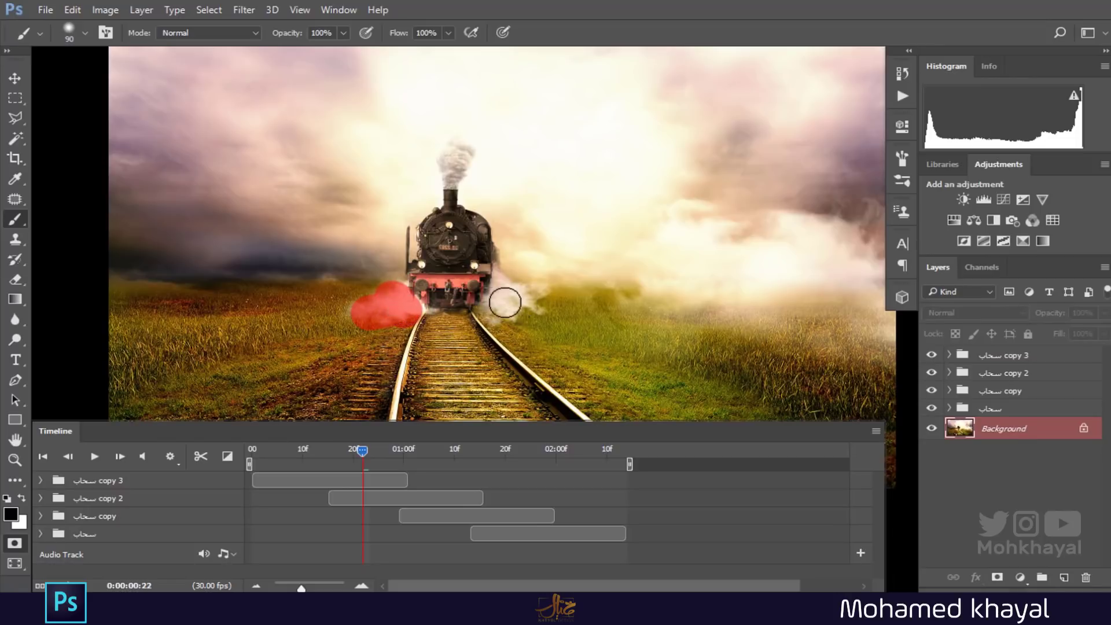
mouse_move(507, 299)
mouse_down()
mouse_move(520, 297)
mouse_move(490, 317)
mouse_up()
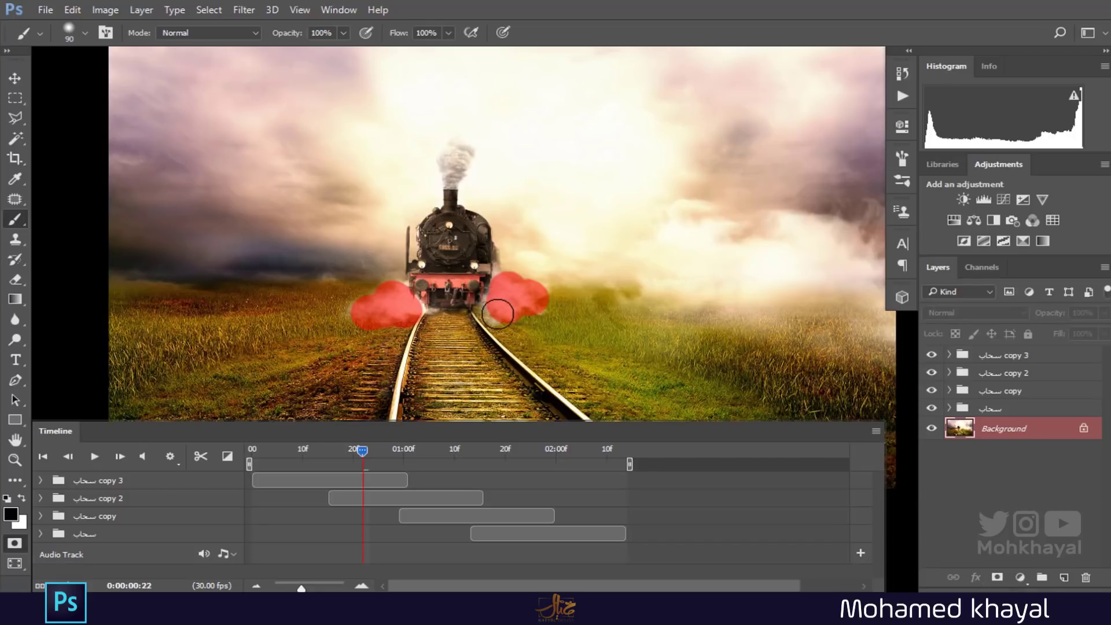
click(15, 543)
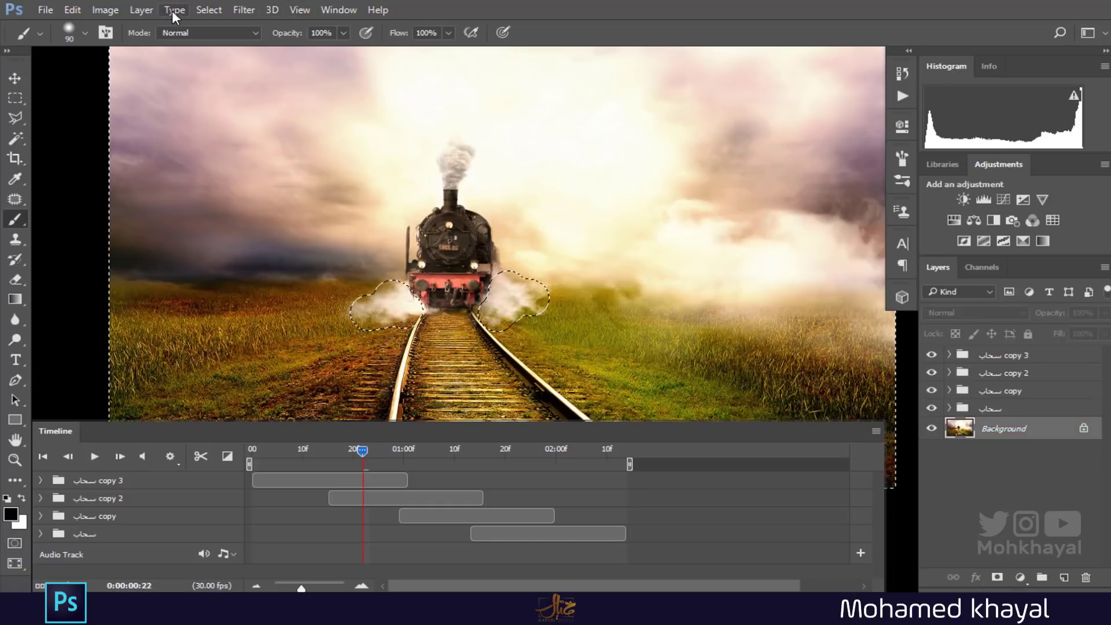
Invert the selection and use Layer Via Copy to put the steam puffs on Layer 2.
click(210, 9)
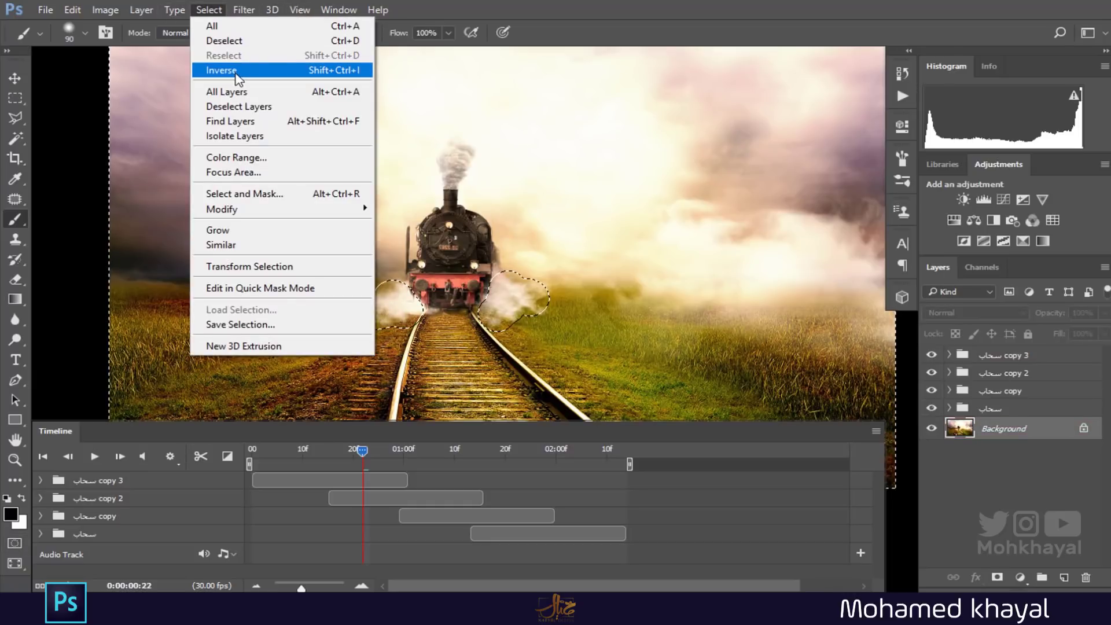
click(237, 72)
key(ctrl+minus)
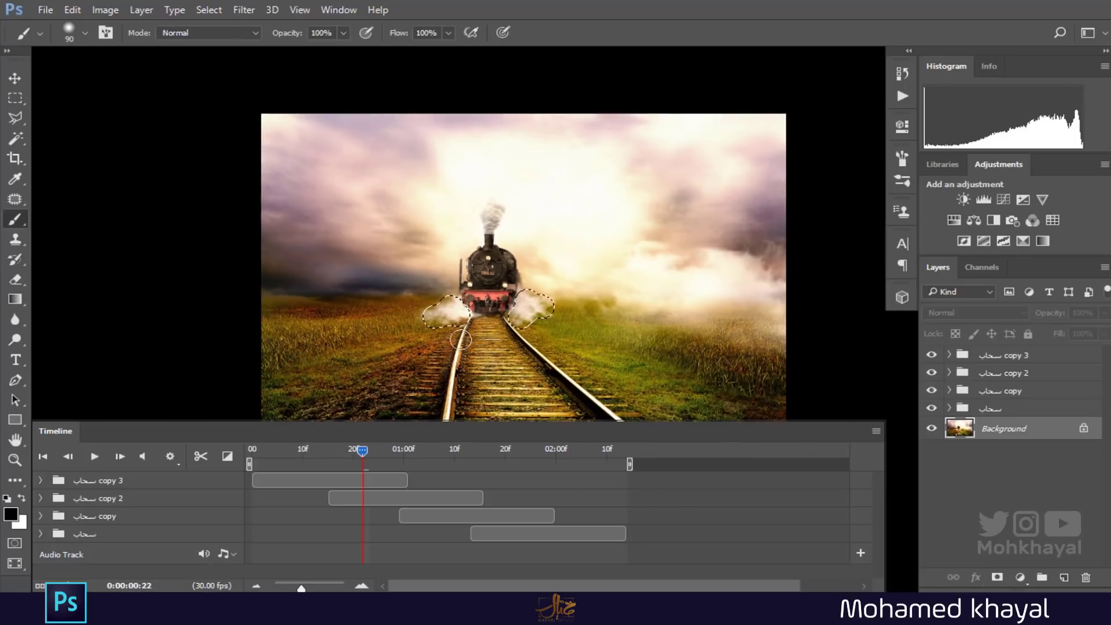
key(m)
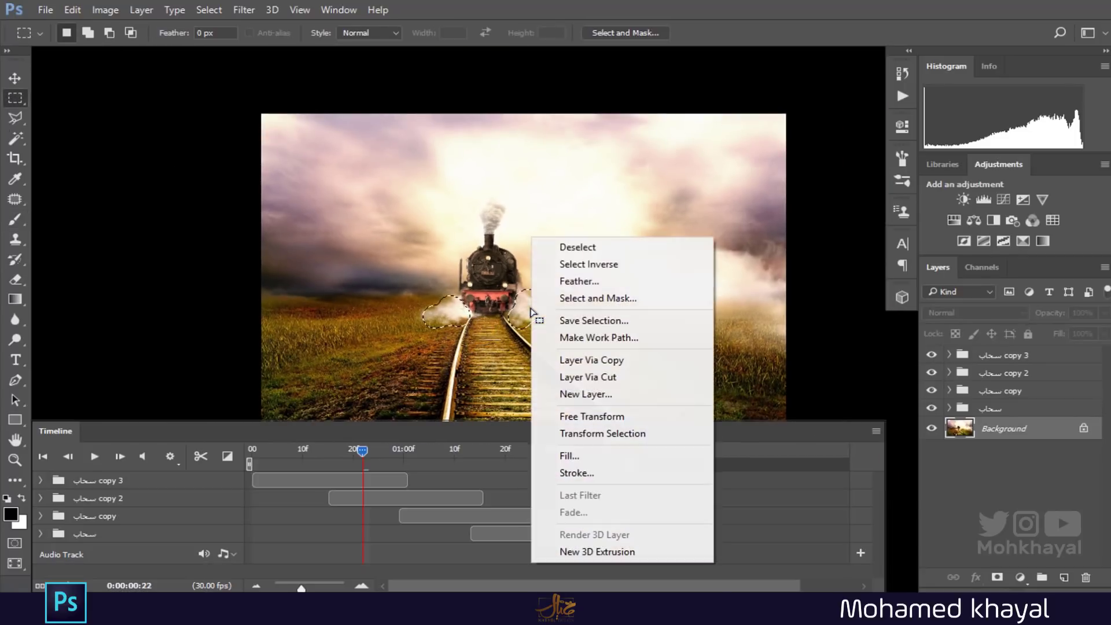
right_click(531, 315)
click(614, 371)
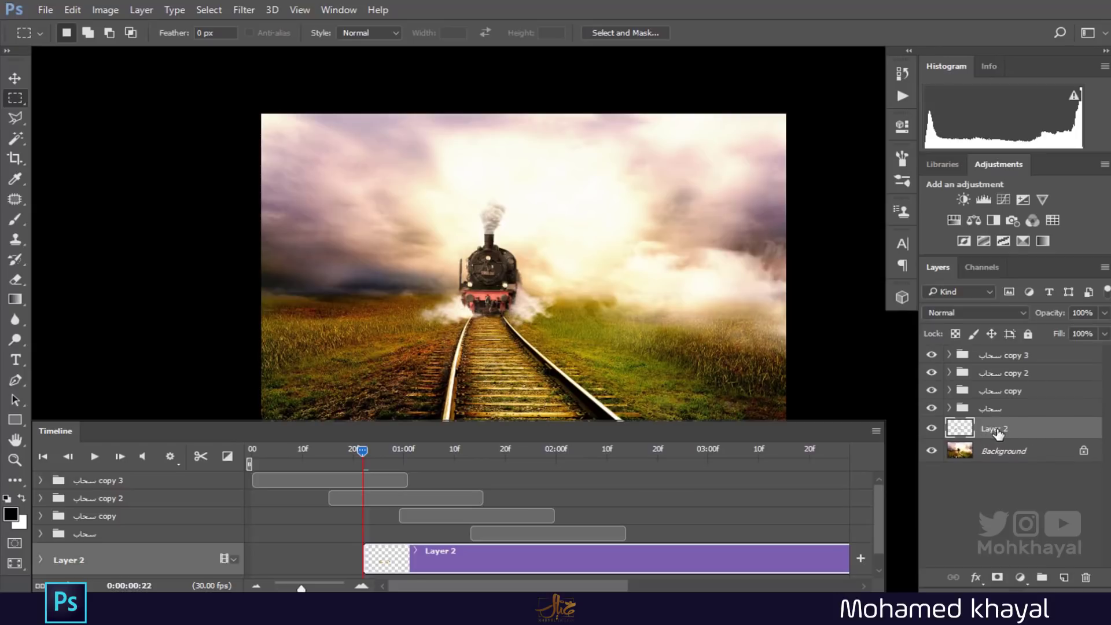
Rename Layer 2 to دخان.
double_click(997, 433)
text(دخان)
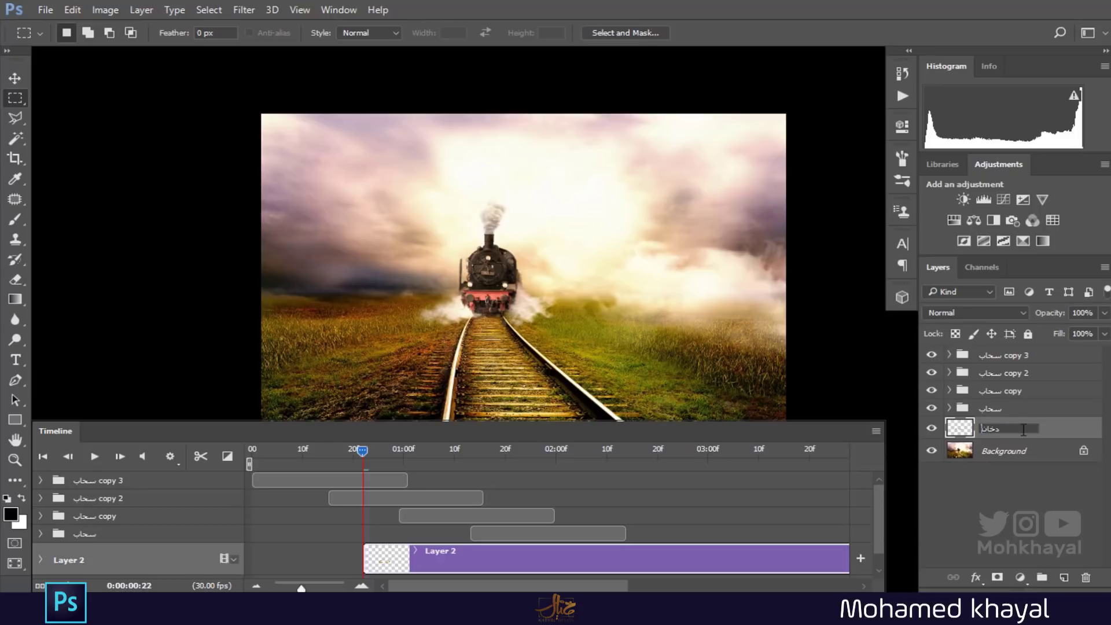
click(1003, 470)
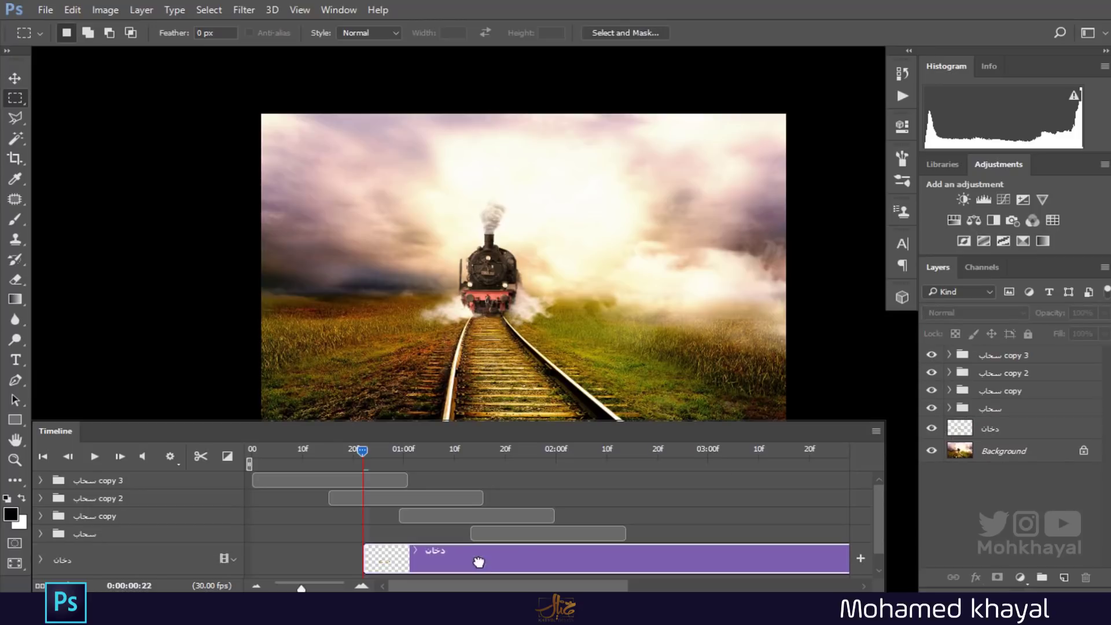
Move the دخان clip to start at 0 and trim it to about one second.
drag(526, 554, 461, 566)
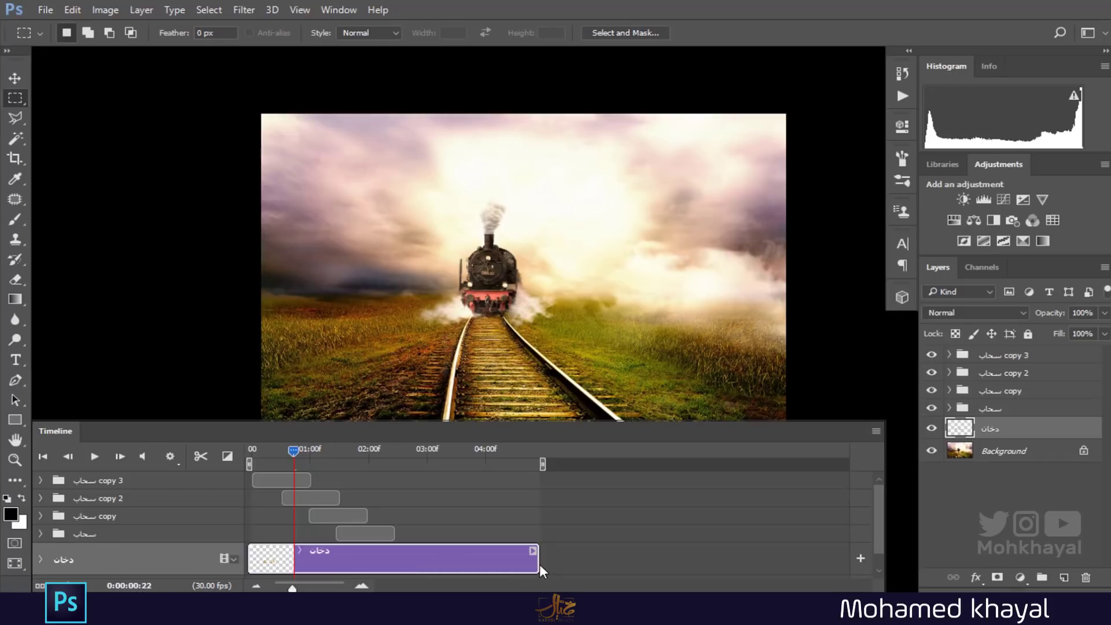
mouse_move(538, 564)
mouse_down()
mouse_move(320, 555)
mouse_move(297, 588)
mouse_up()
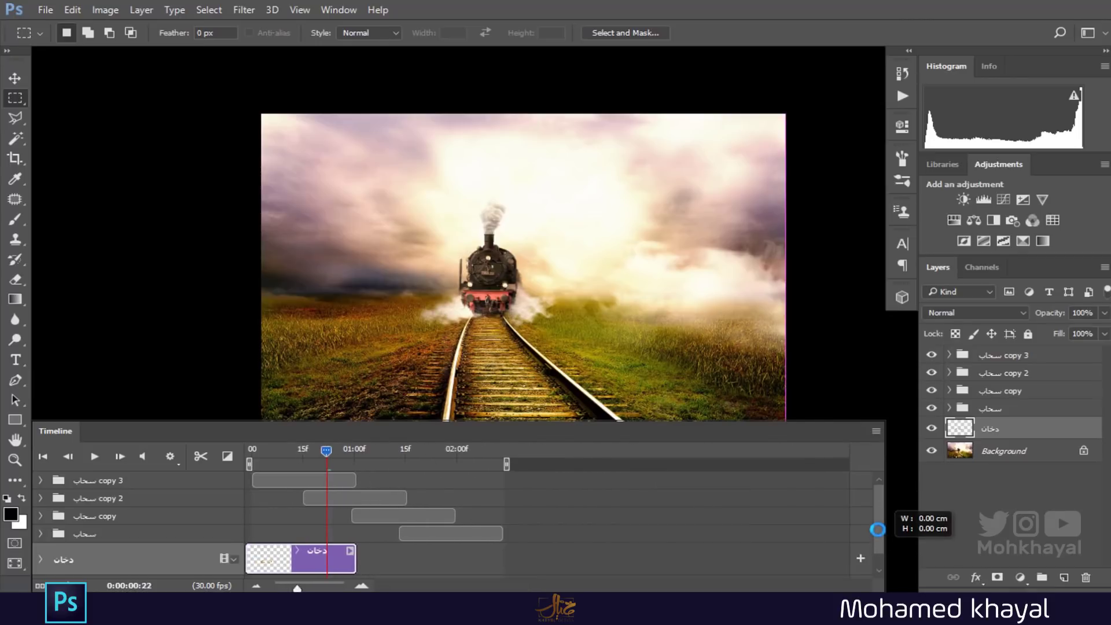
scroll(876, 555, down, 1)
click(244, 454)
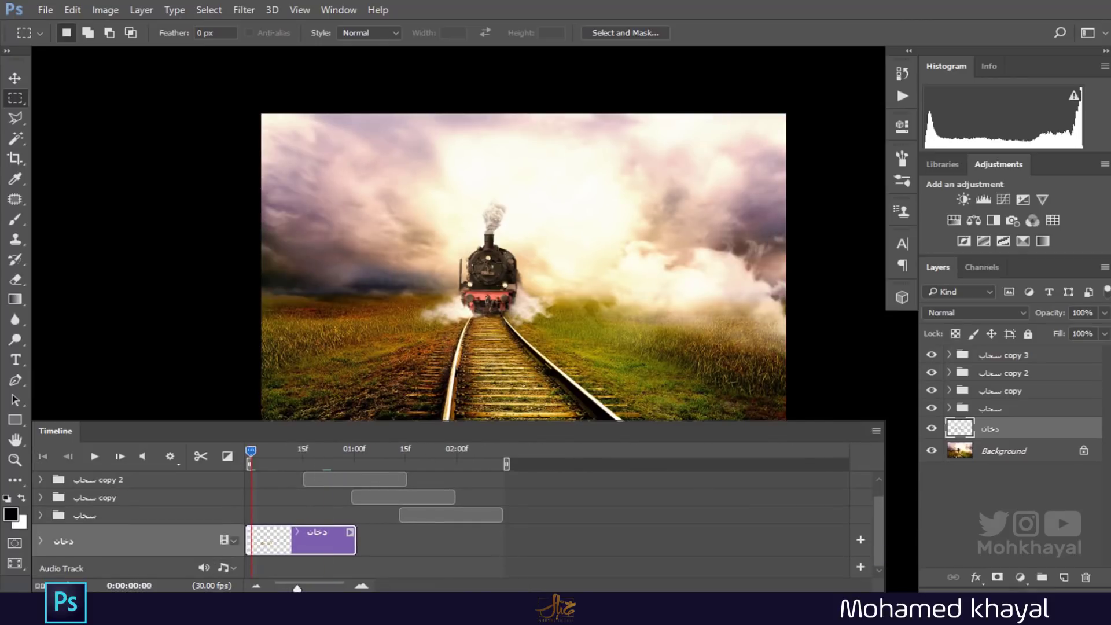
Convert دخان to a Smart Object, start its Transform keyframes, and go to one second.
right_click(1018, 428)
click(738, 268)
click(39, 538)
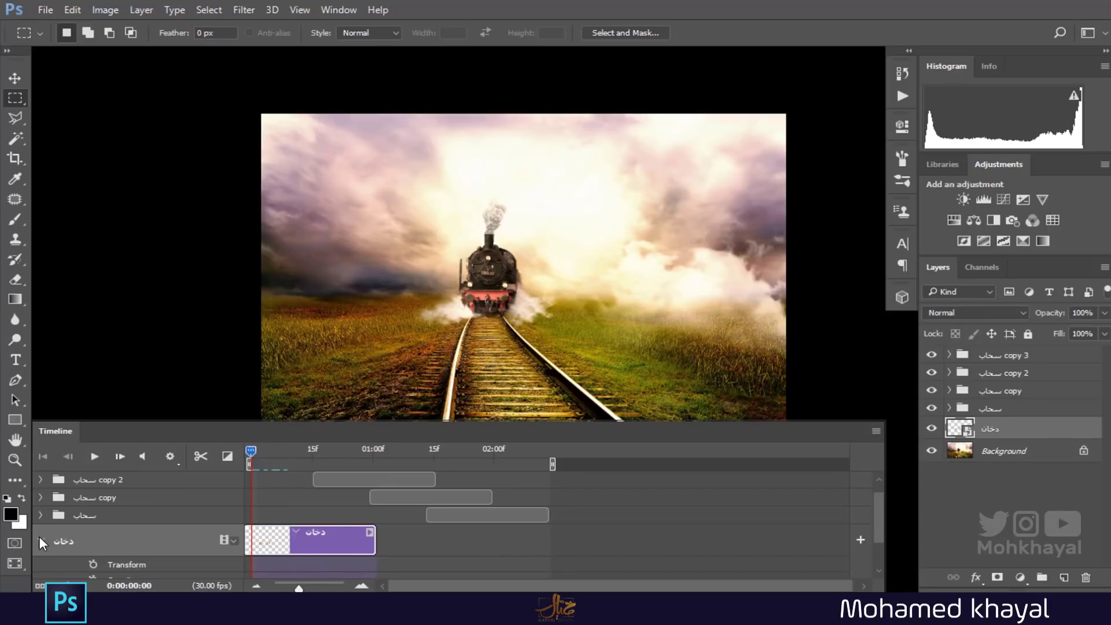
click(92, 565)
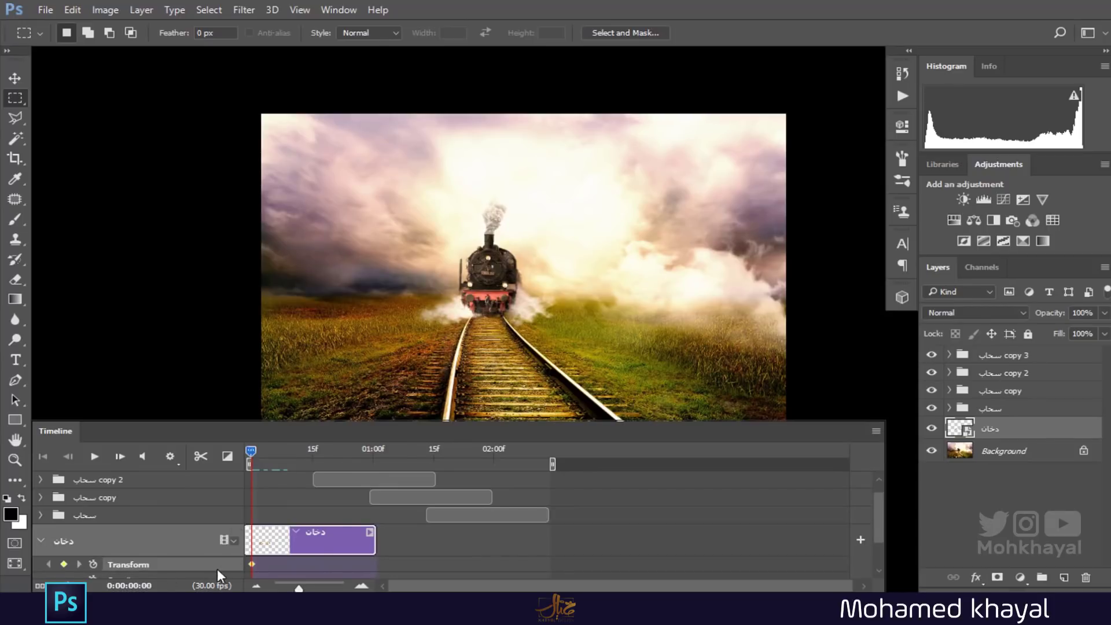
drag(275, 453, 374, 462)
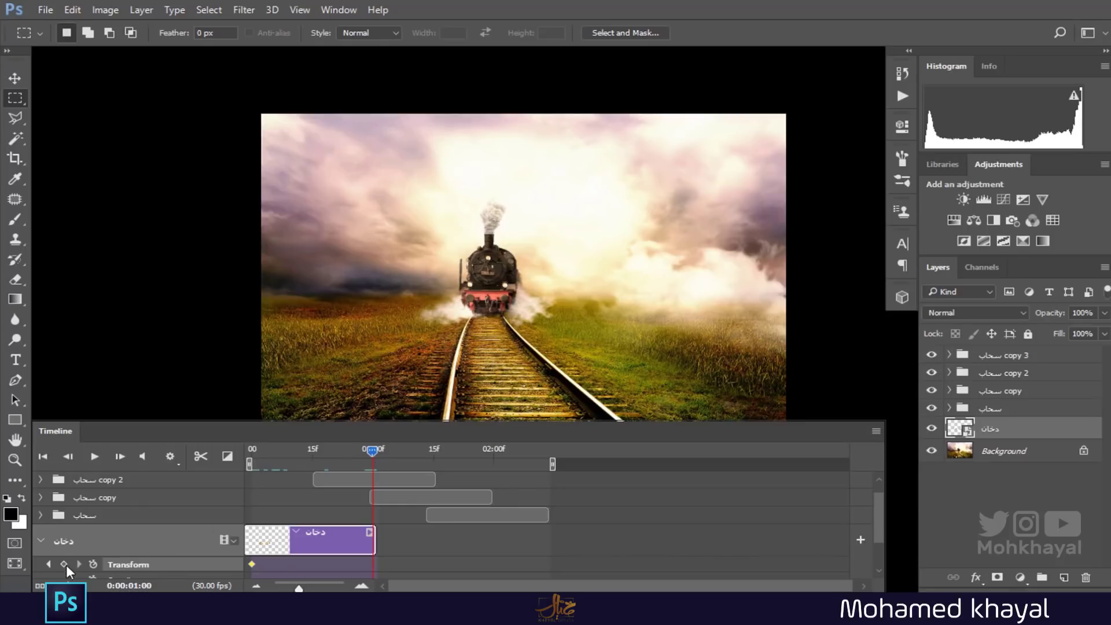
Free-transform the smoke at one second to about 108.6% width.
key(ctrl+t)
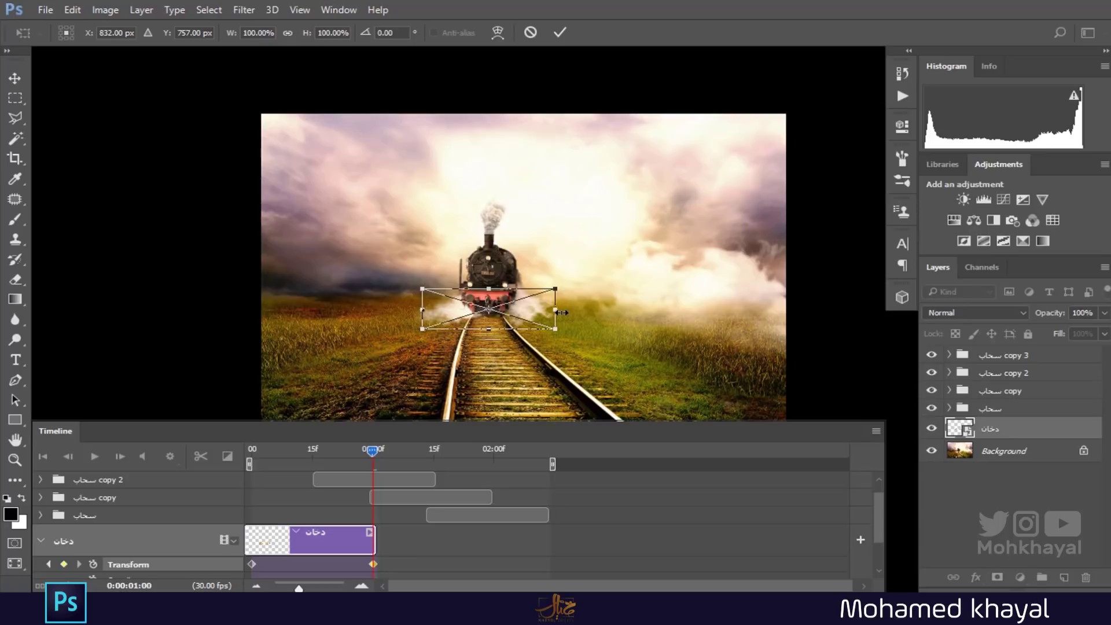
drag(557, 312, 569, 314)
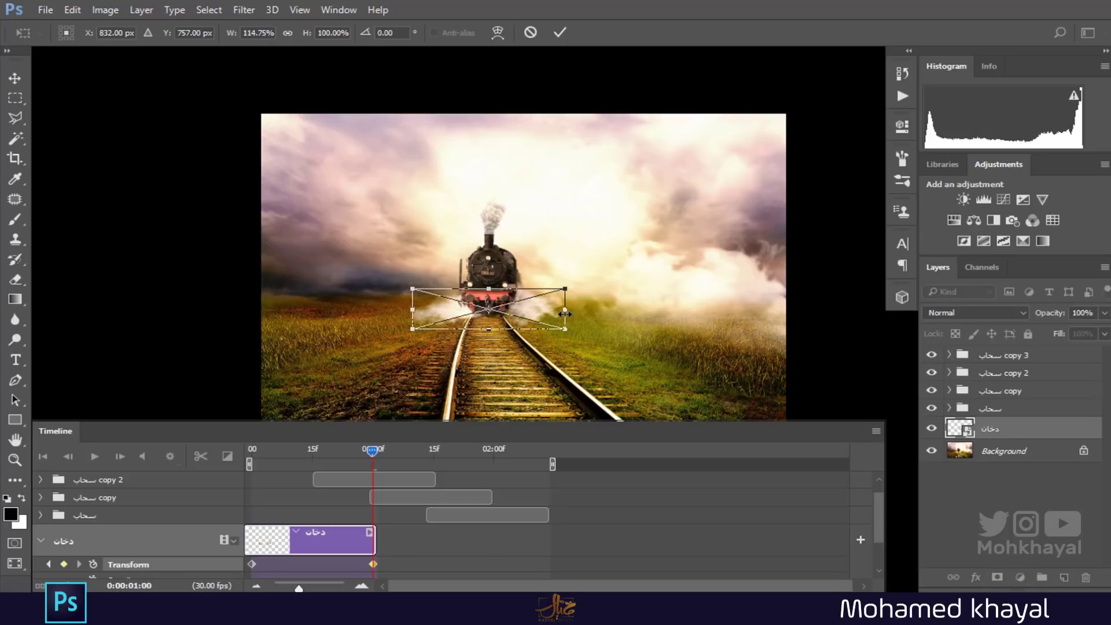
drag(565, 314, 561, 314)
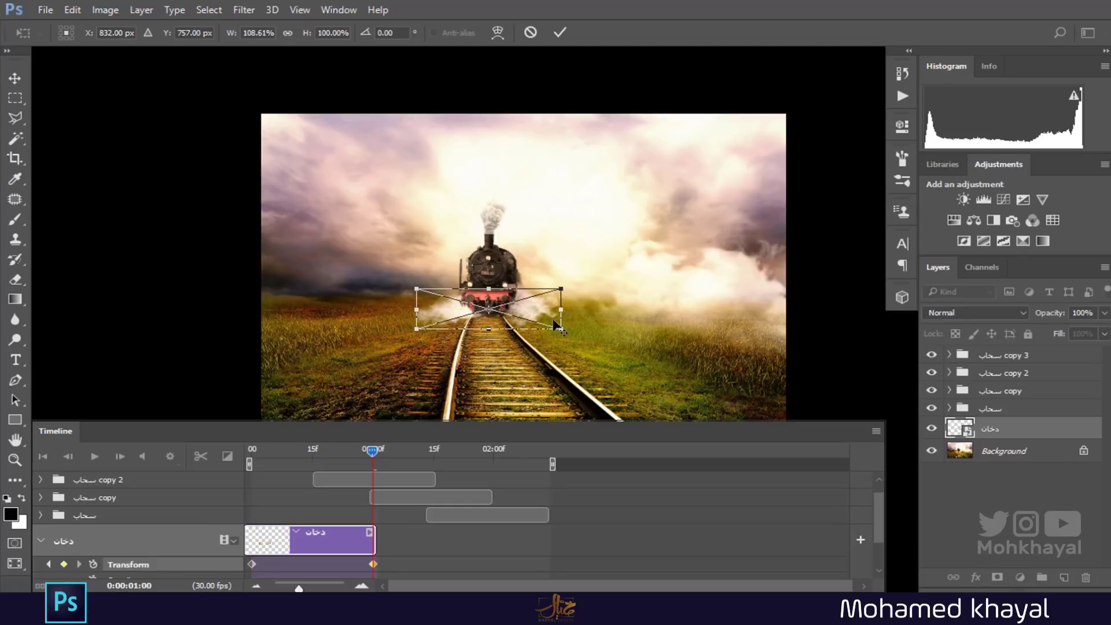
key(Return)
Rewind to the first frame, play the smoke animation, then stop it.
key(m)
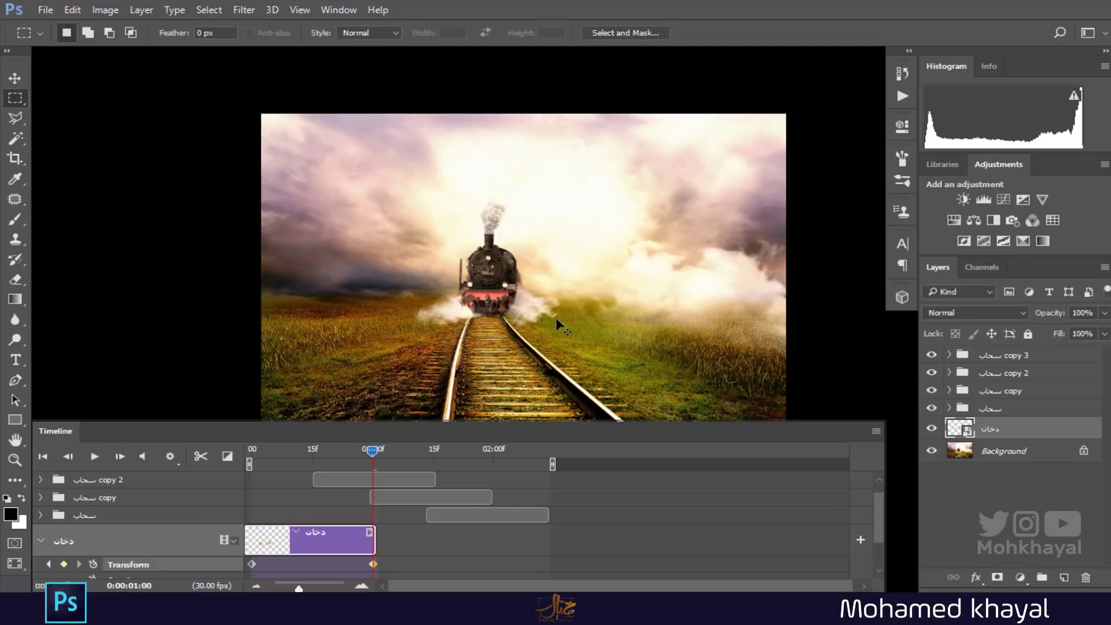
drag(369, 449, 207, 450)
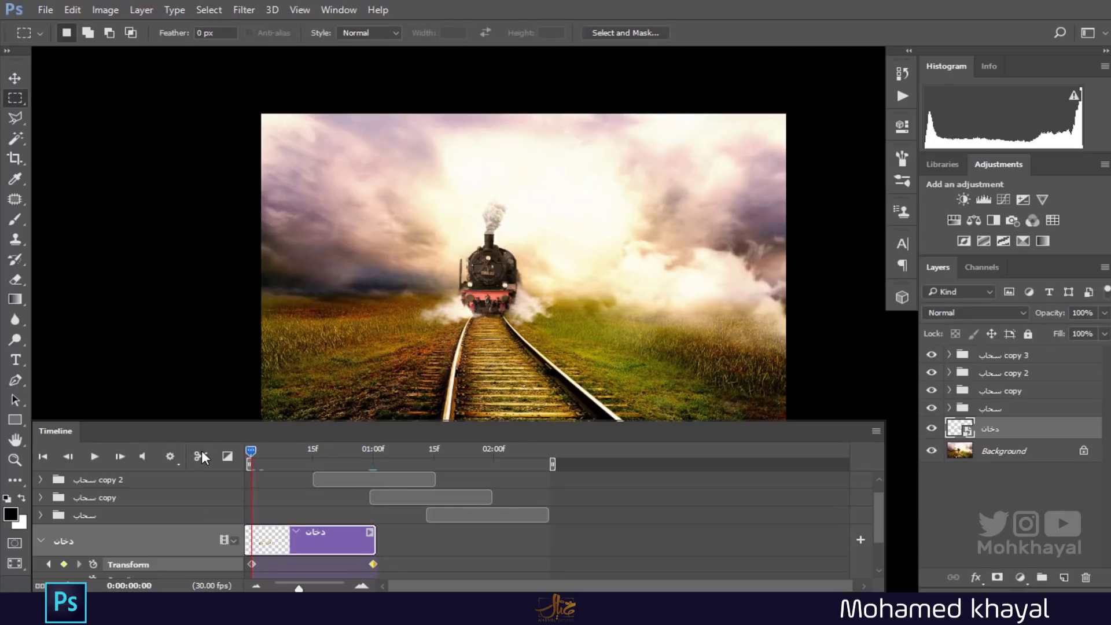
click(94, 456)
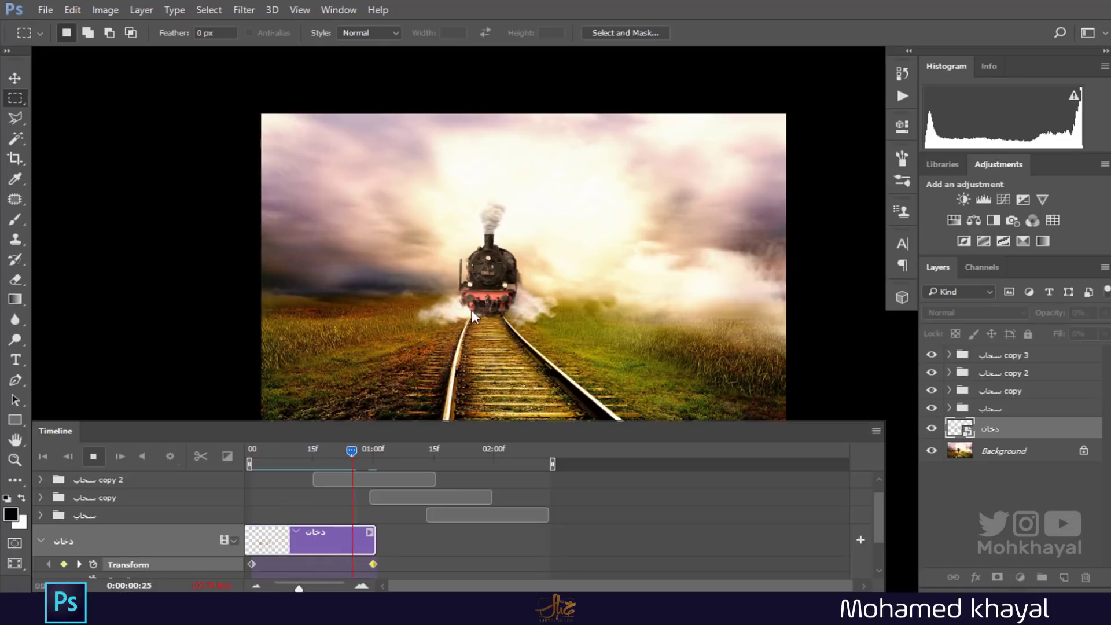
key(space)
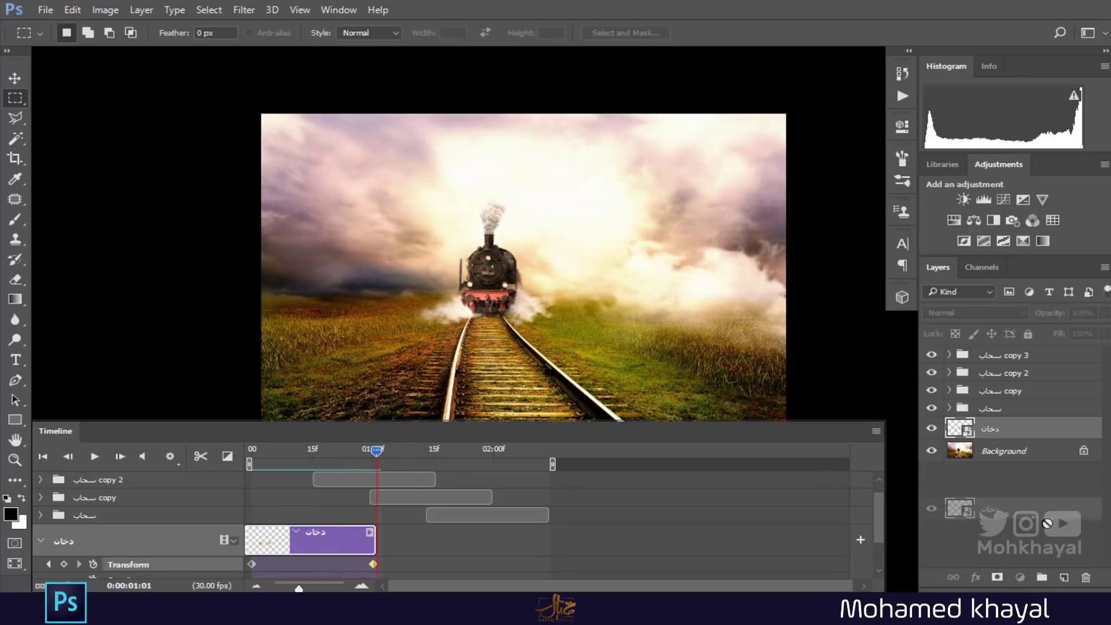
Group the smoke layer as Group 1, collapse it, and make three copies of the group.
key(ctrl+g)
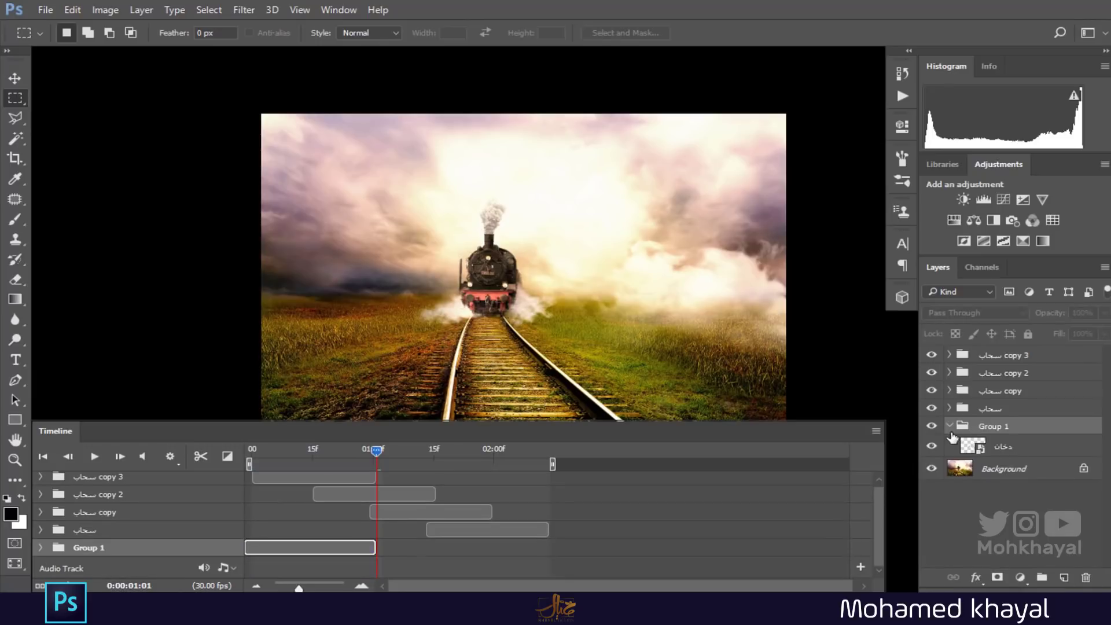
click(949, 428)
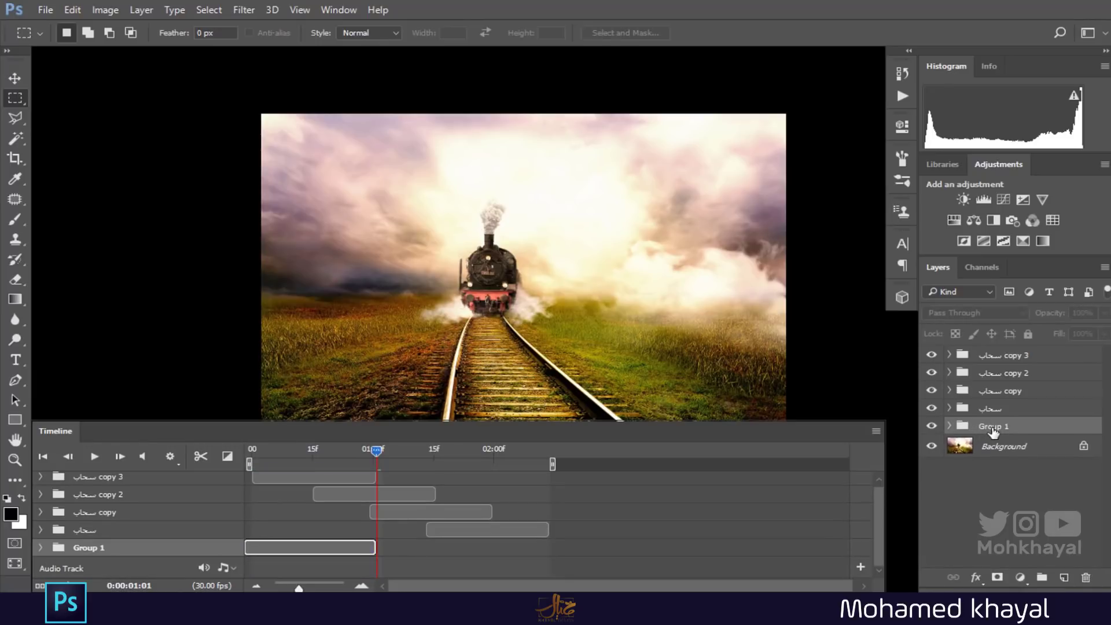
drag(1002, 434, 1063, 577)
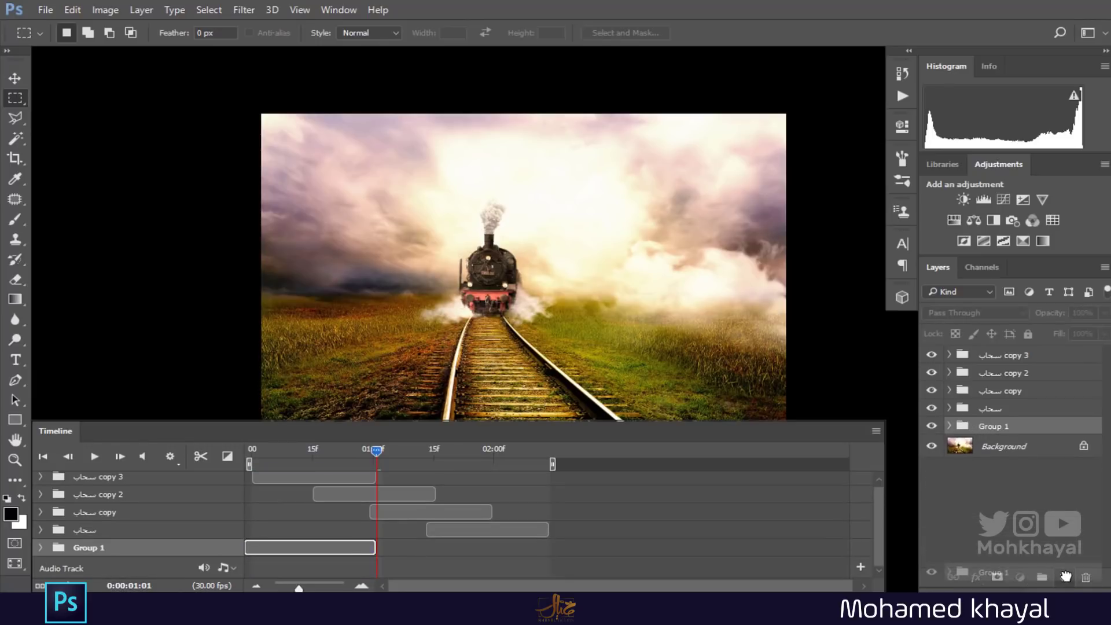
drag(1047, 513, 1063, 577)
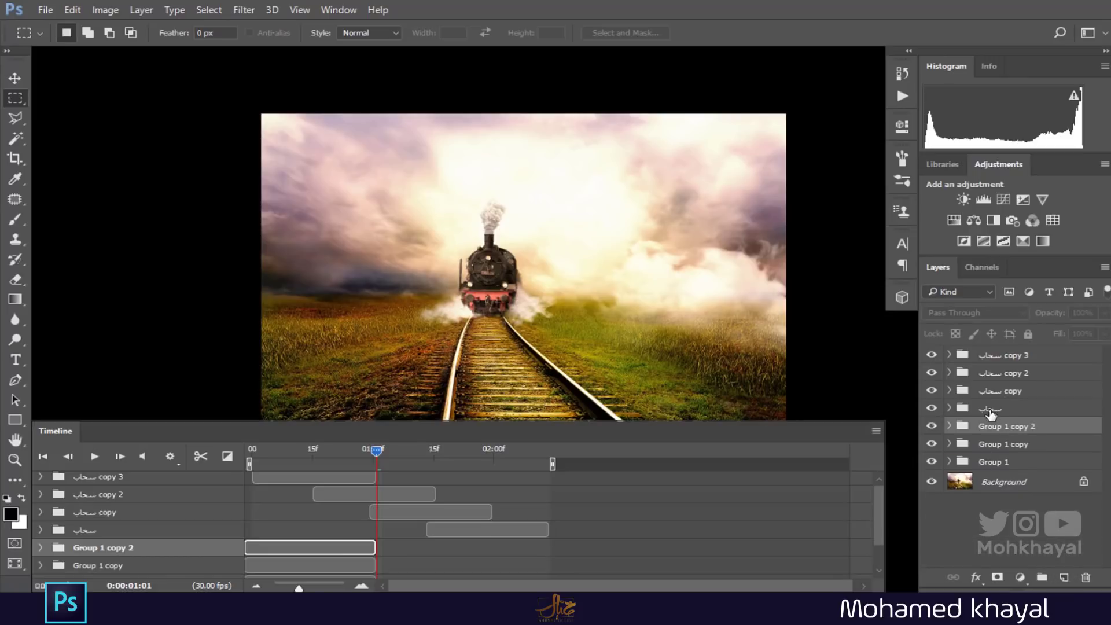
drag(992, 428, 1063, 577)
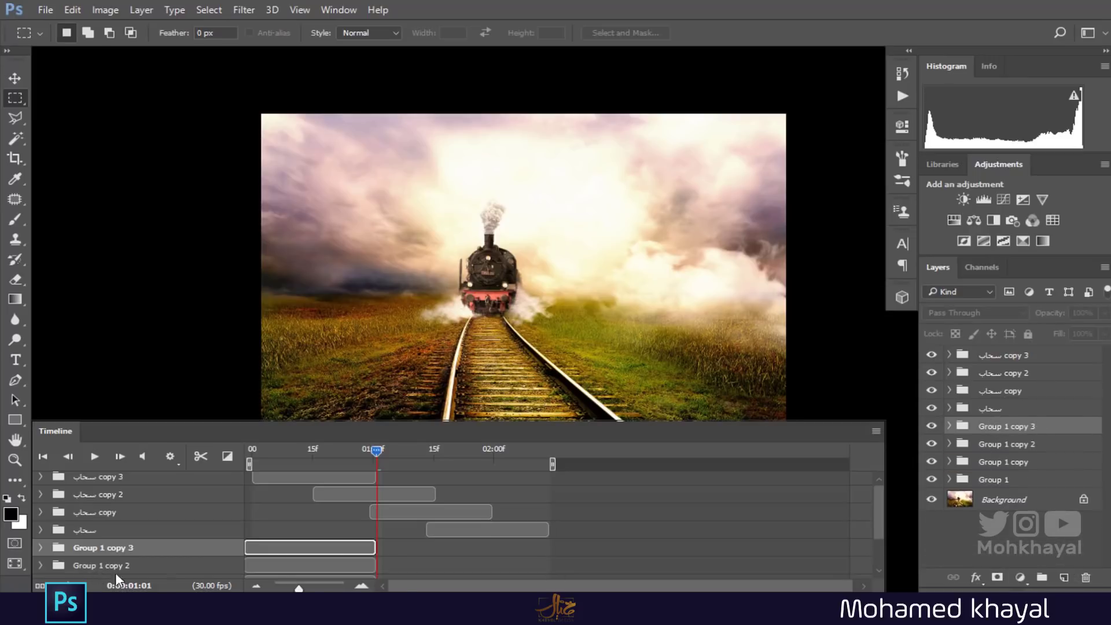
Stagger the smoke group clips to later start times along the timeline.
drag(882, 515, 884, 558)
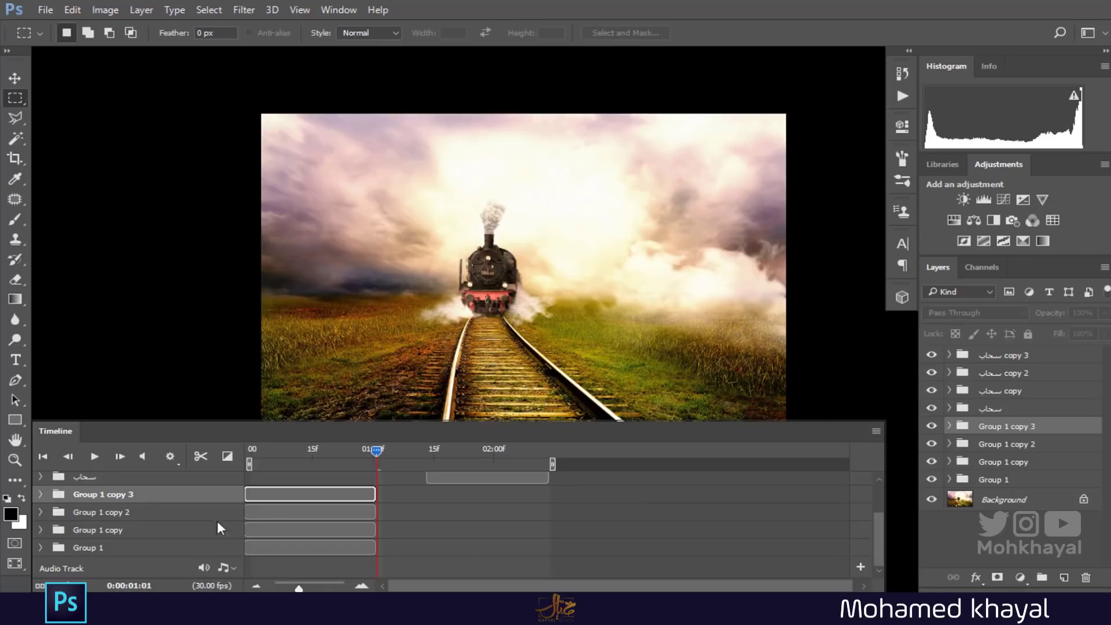
drag(328, 512, 459, 529)
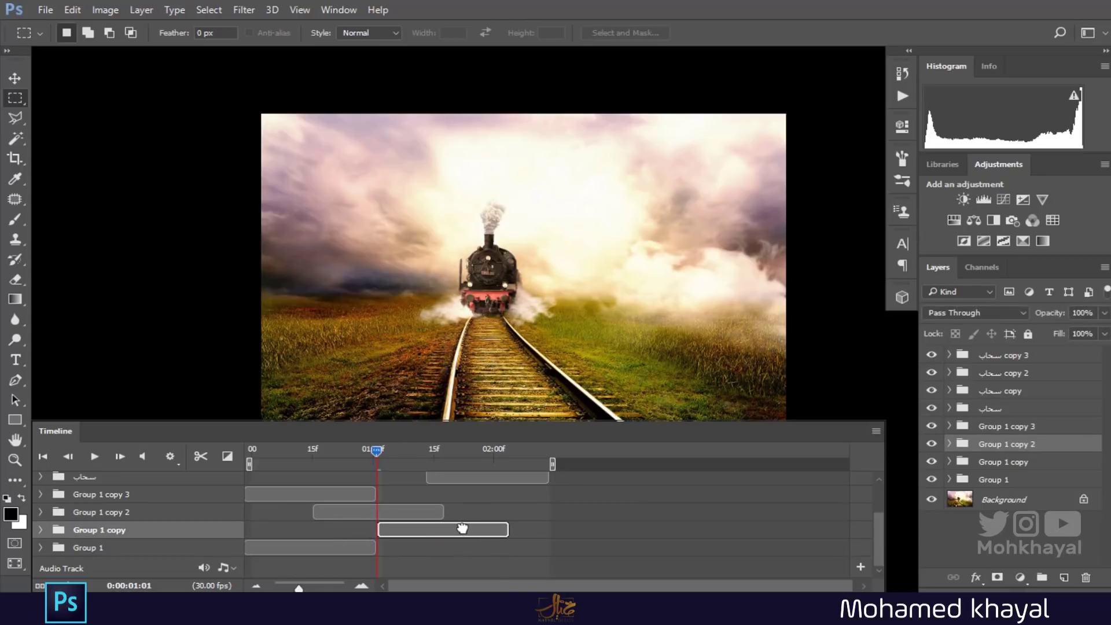
drag(303, 547, 470, 547)
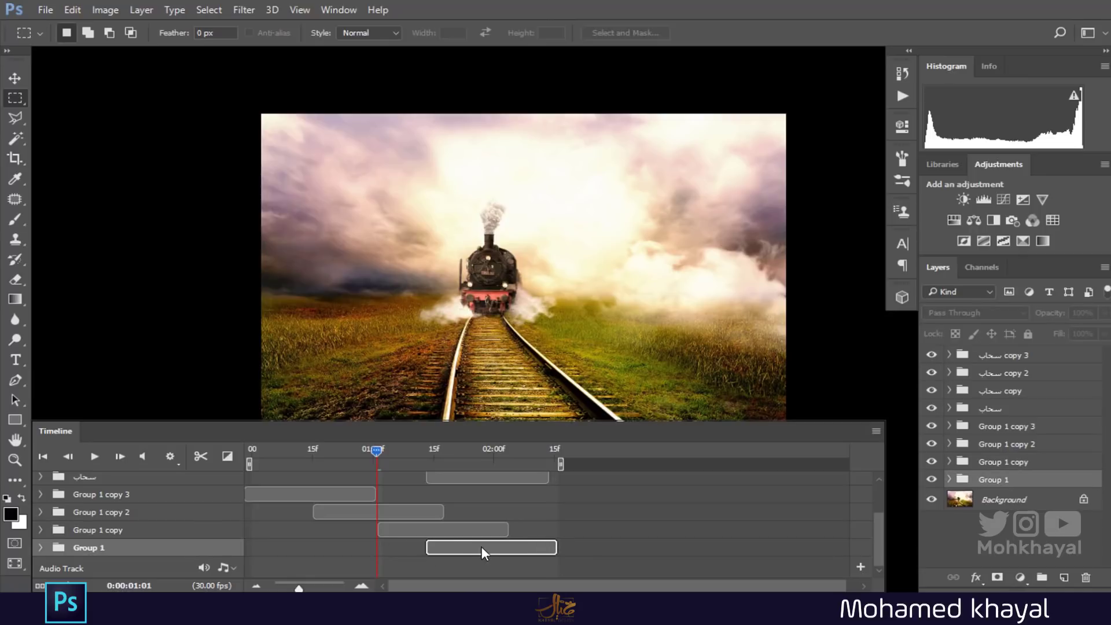
click(437, 529)
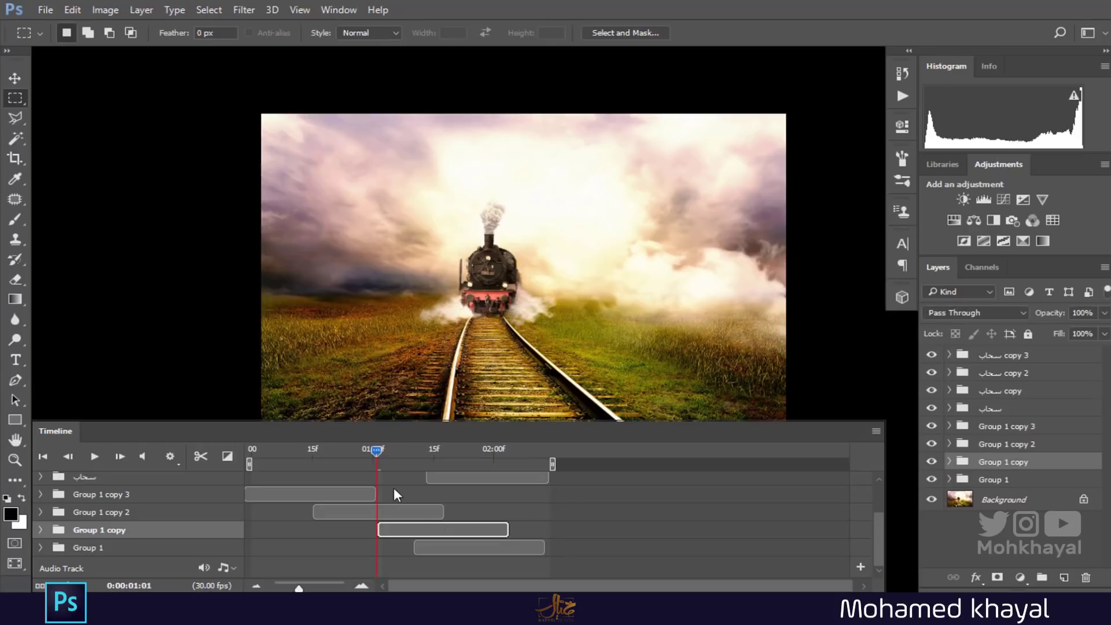
click(14, 78)
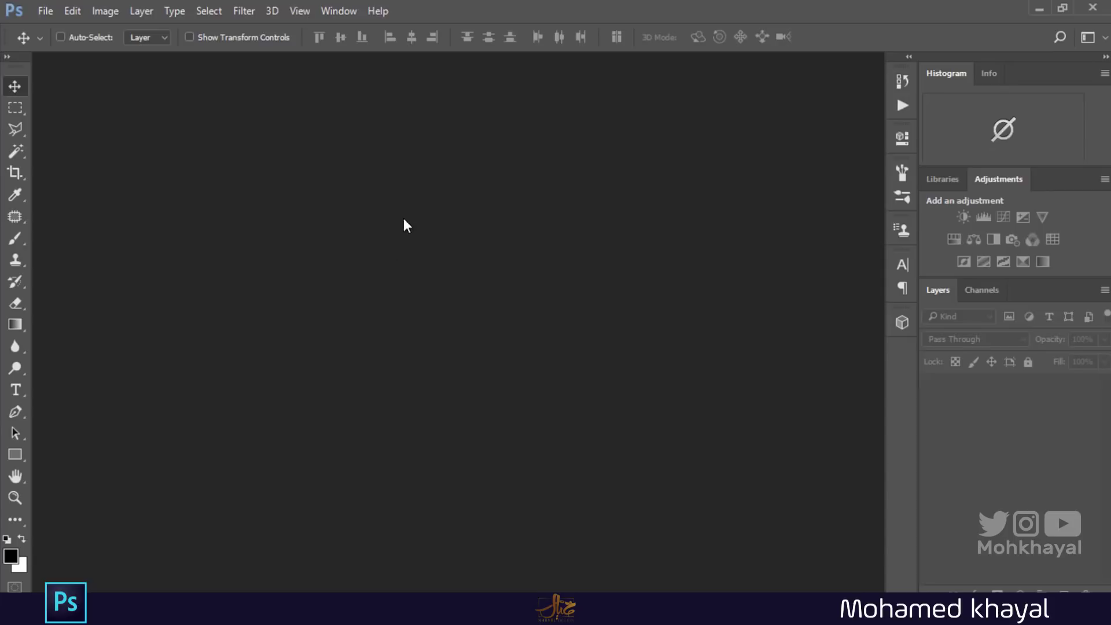
Open the desert photo and float it in its own enlarged window.
double_click(417, 303)
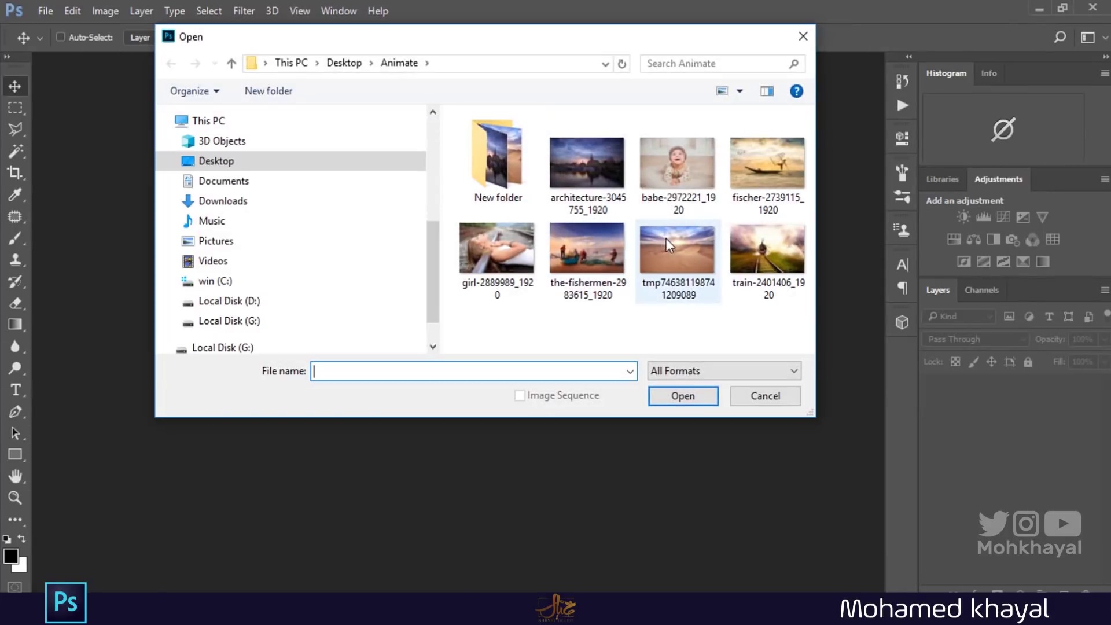
click(666, 238)
click(709, 394)
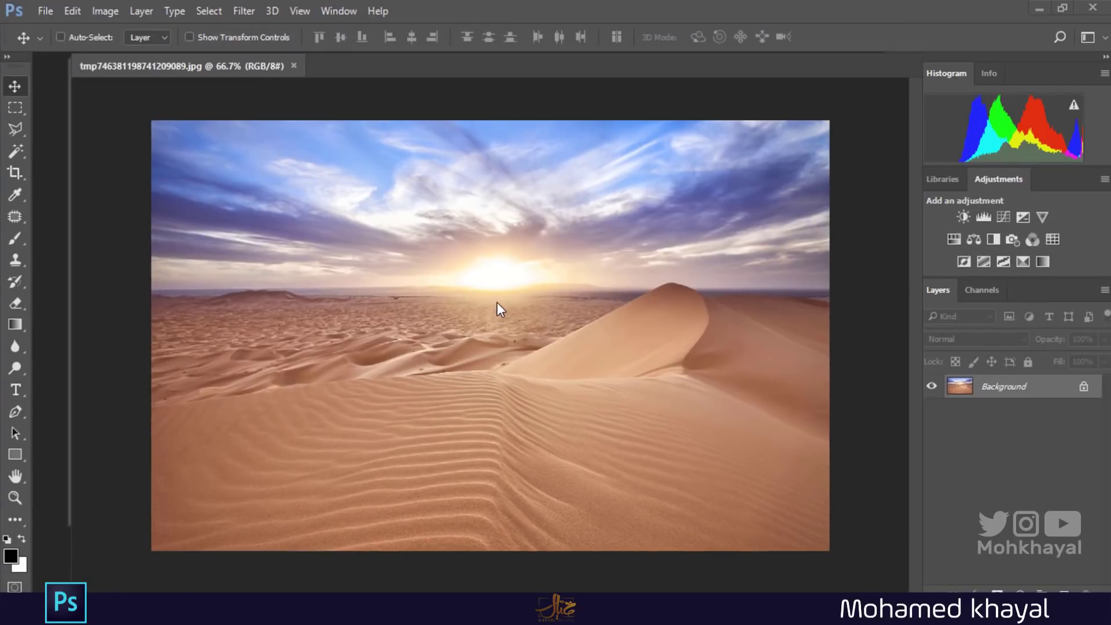
drag(245, 65, 497, 302)
drag(761, 519, 804, 550)
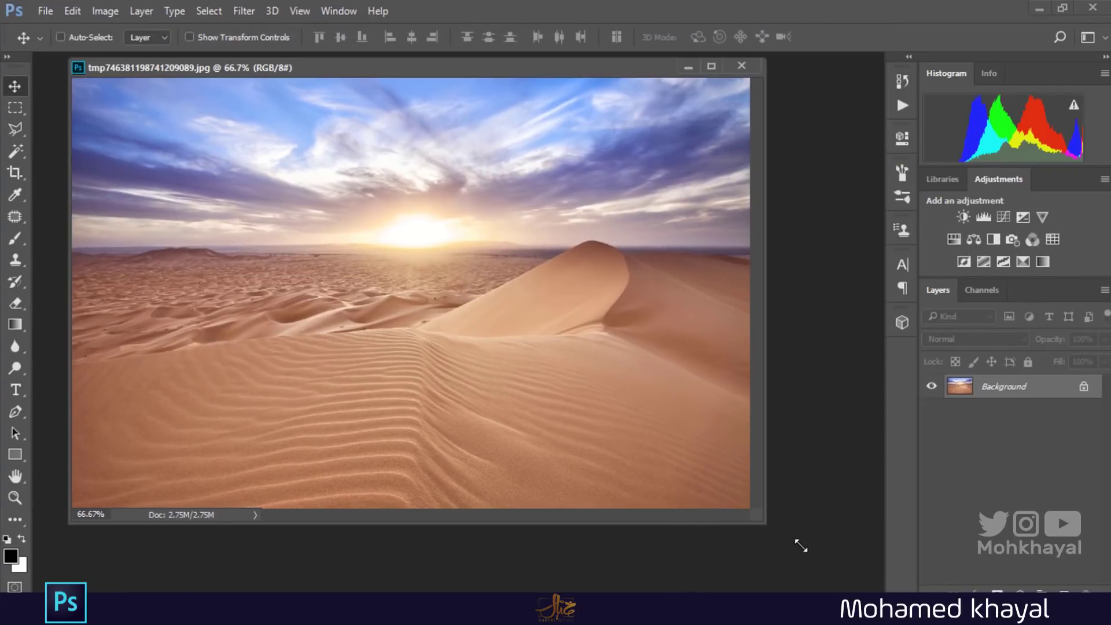
Create a new blank white document 640 × 640 px.
click(46, 10)
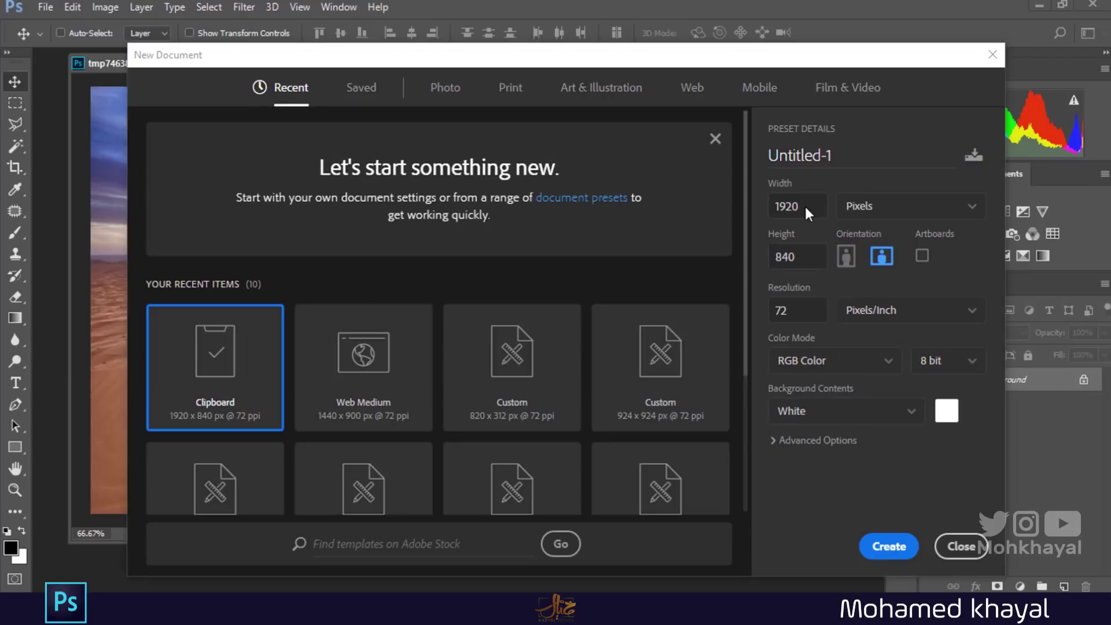
click(786, 214)
key(ctrl+a)
text(640)
key(Tab)
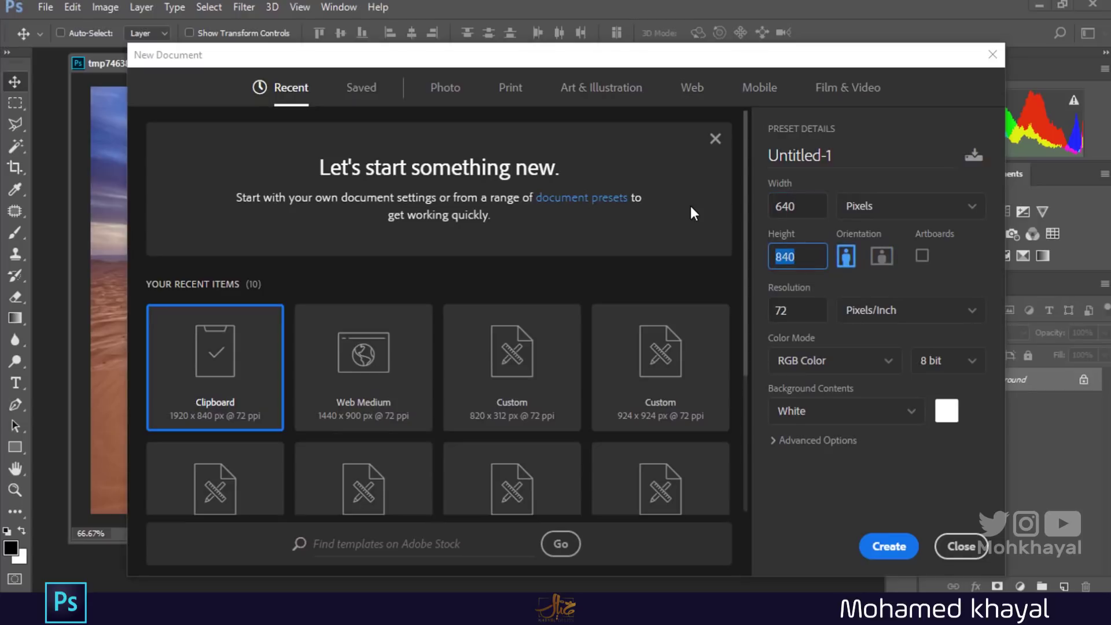
text(640)
click(881, 548)
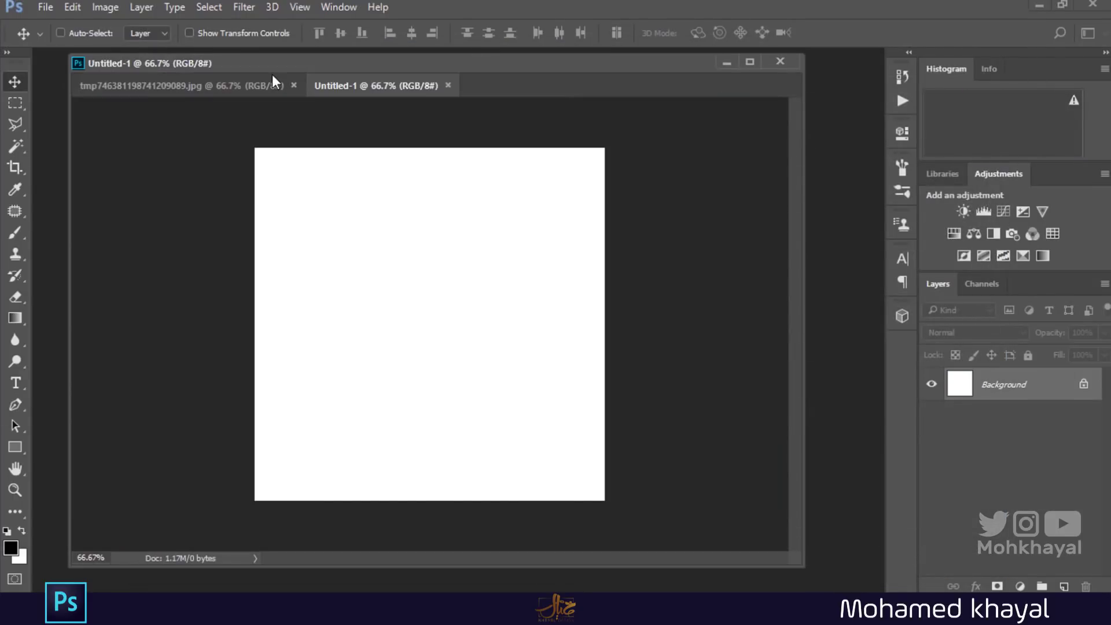
Copy the desert photo into the new document and move it to the canvas top.
click(213, 90)
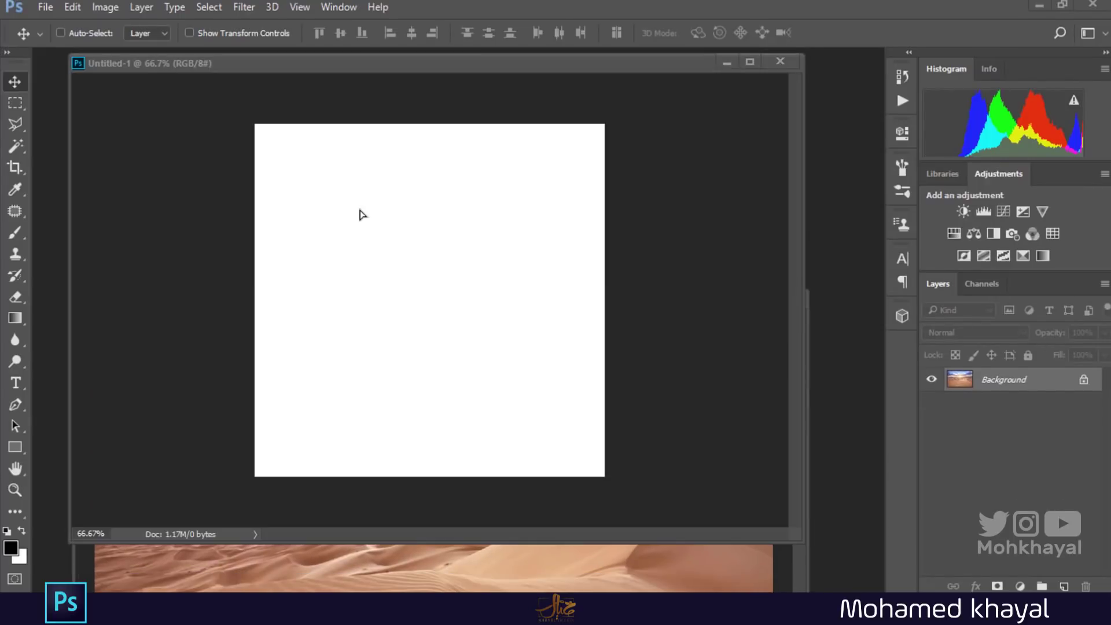
drag(219, 319, 392, 223)
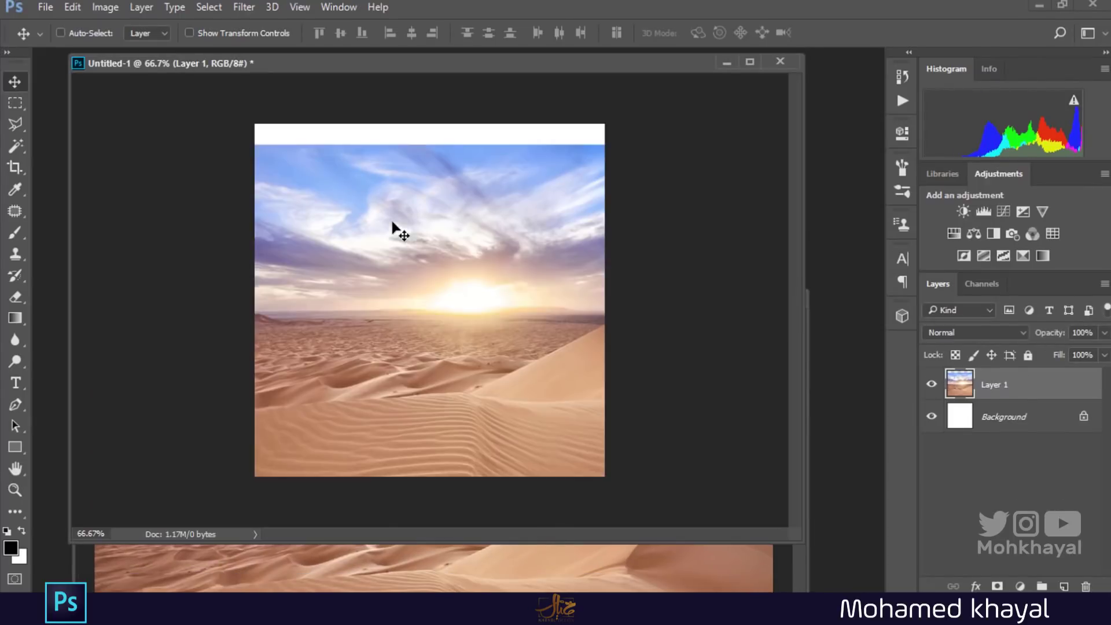
click(798, 293)
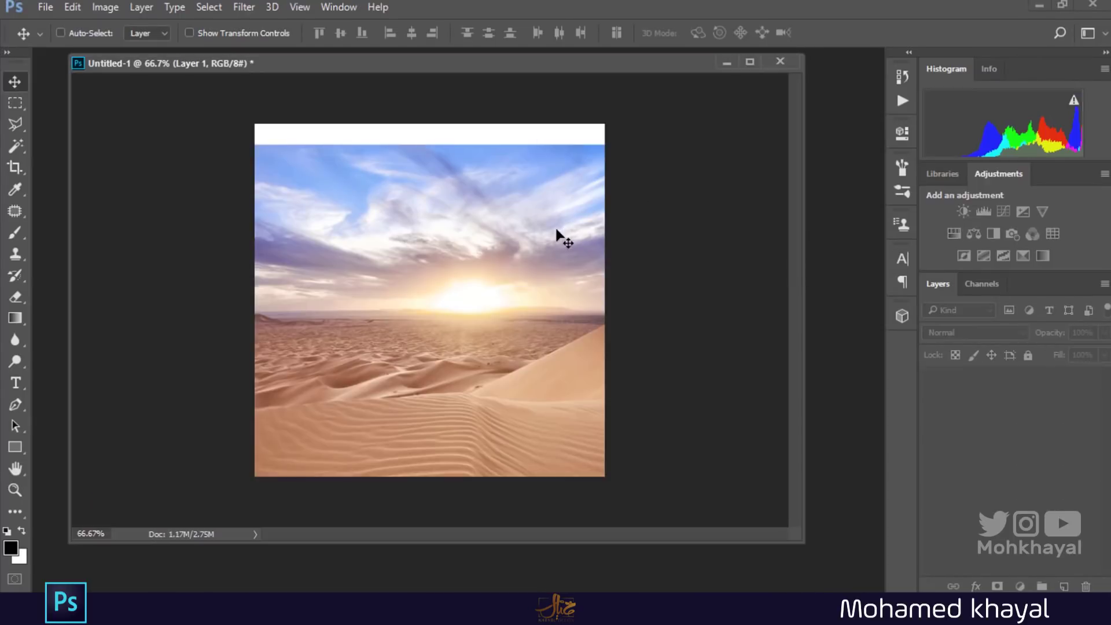
drag(555, 236, 535, 223)
Scale and reposition the desert layer to fit the 640 × 640 canvas.
key(ctrl+t)
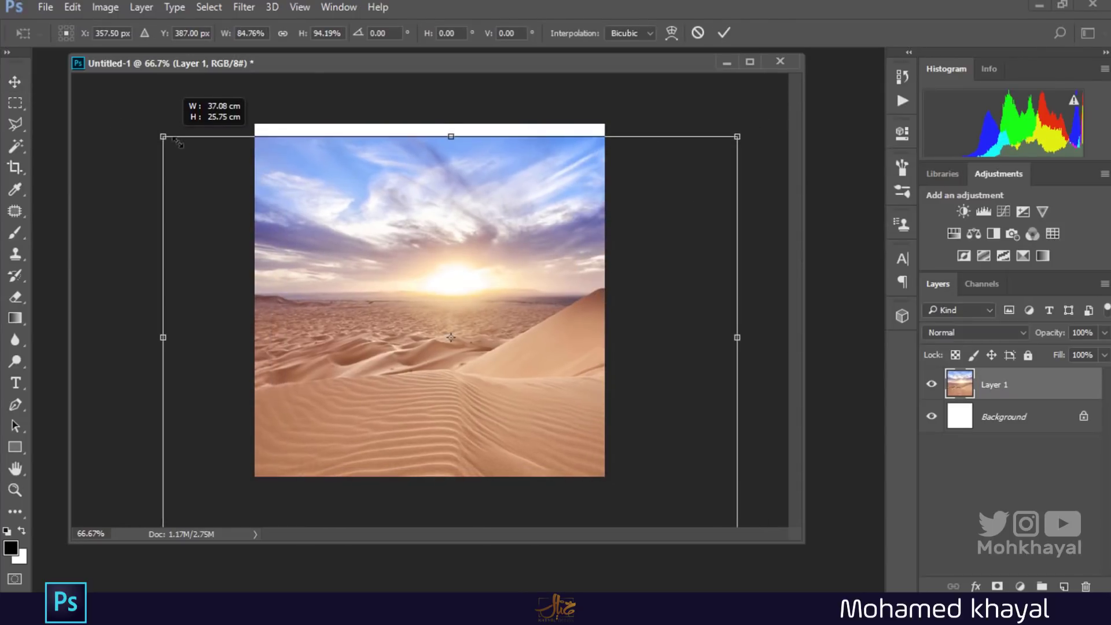
drag(114, 124, 174, 141)
mouse_move(280, 188)
mouse_down()
mouse_move(278, 171)
mouse_move(262, 165)
mouse_up()
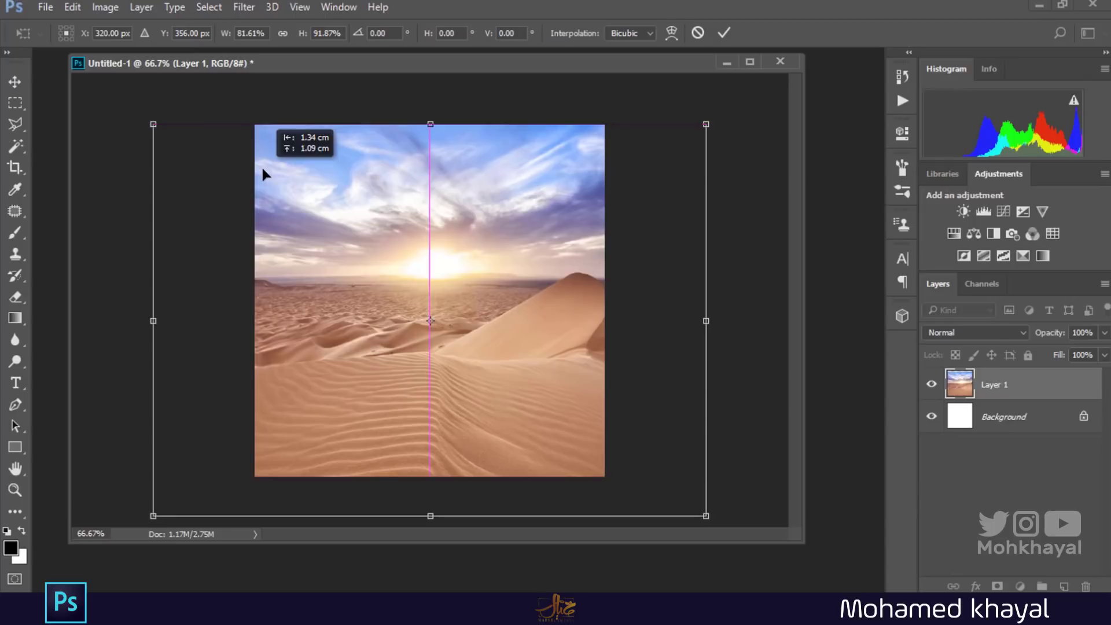
drag(706, 124, 707, 123)
key(Return)
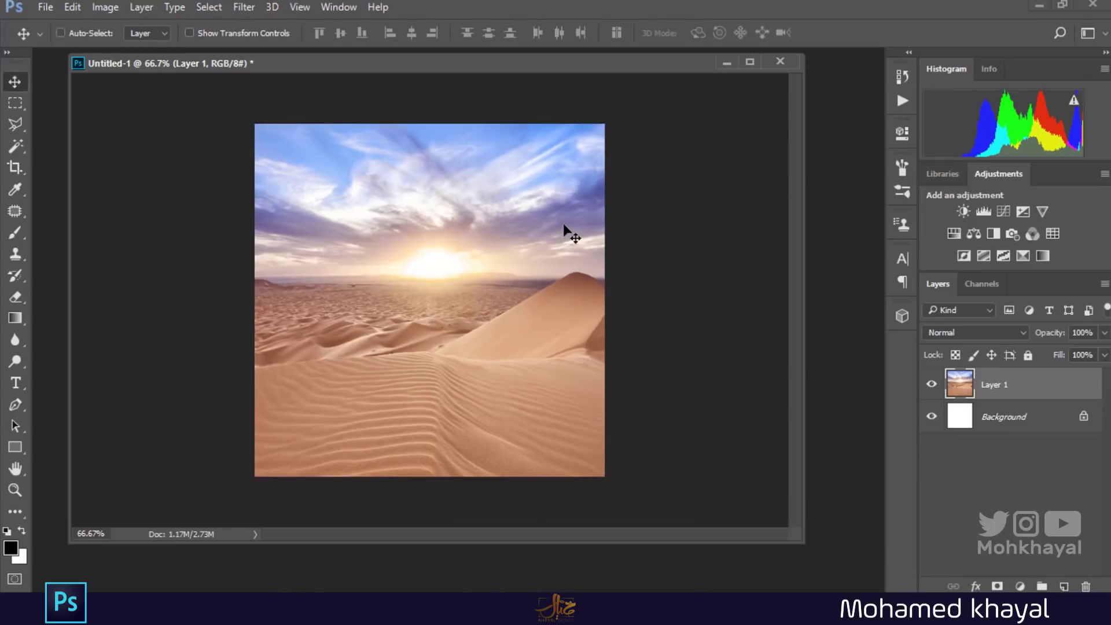
Refine the desert layer's size so it is narrower, centred, and nudged up.
key(ctrl+t)
drag(705, 120, 675, 131)
drag(596, 179, 596, 168)
key(Return)
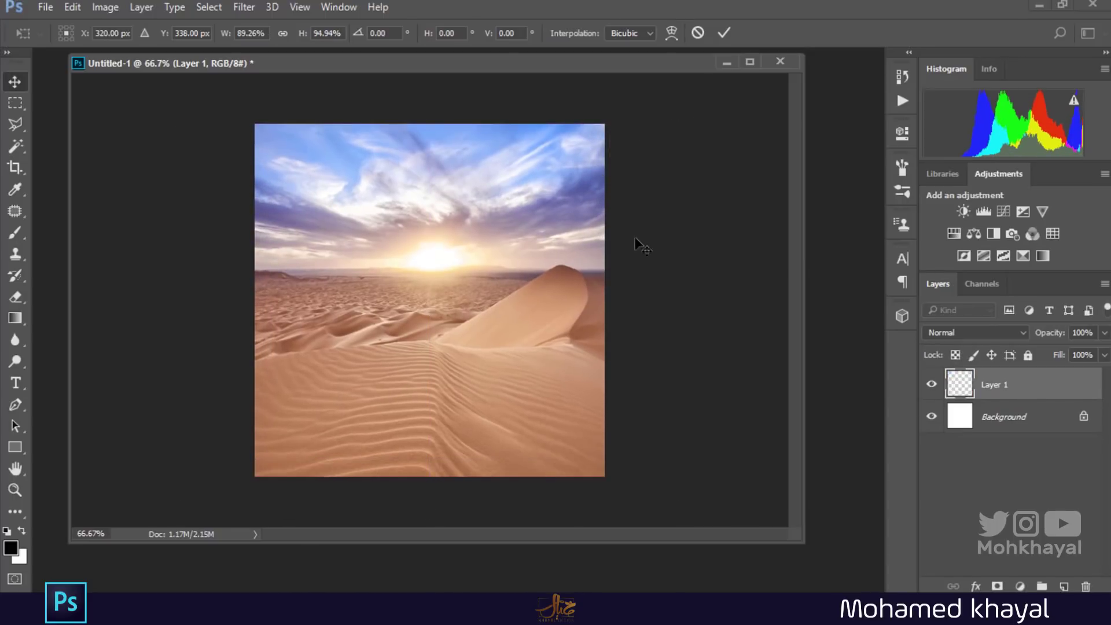
drag(569, 66, 615, 78)
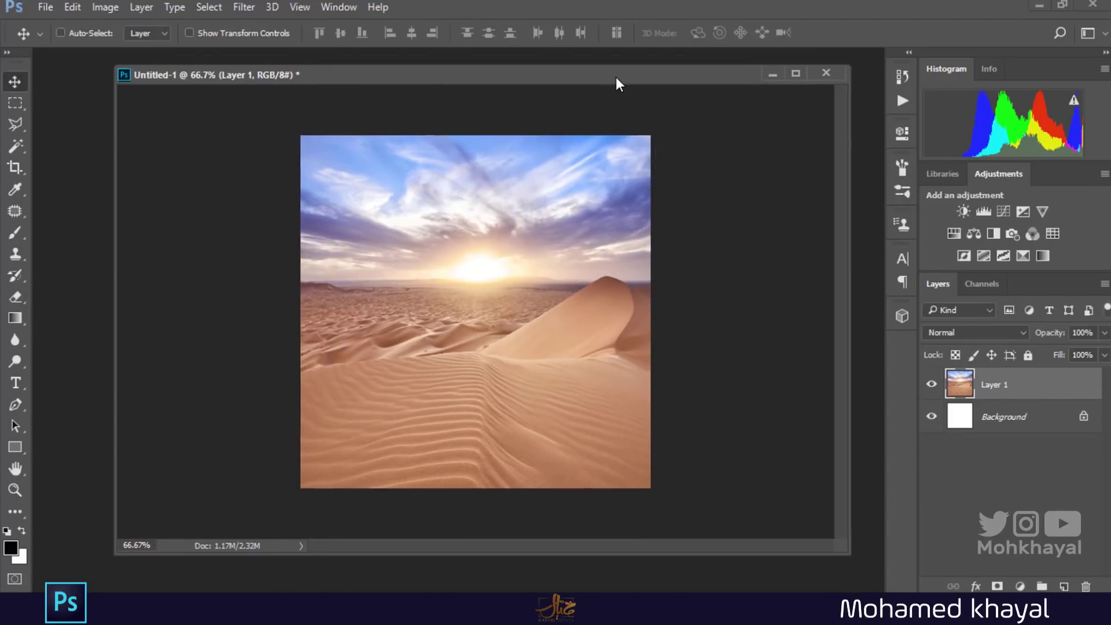
Delete the white Background layer and convert Layer 1 into the Background.
click(1013, 419)
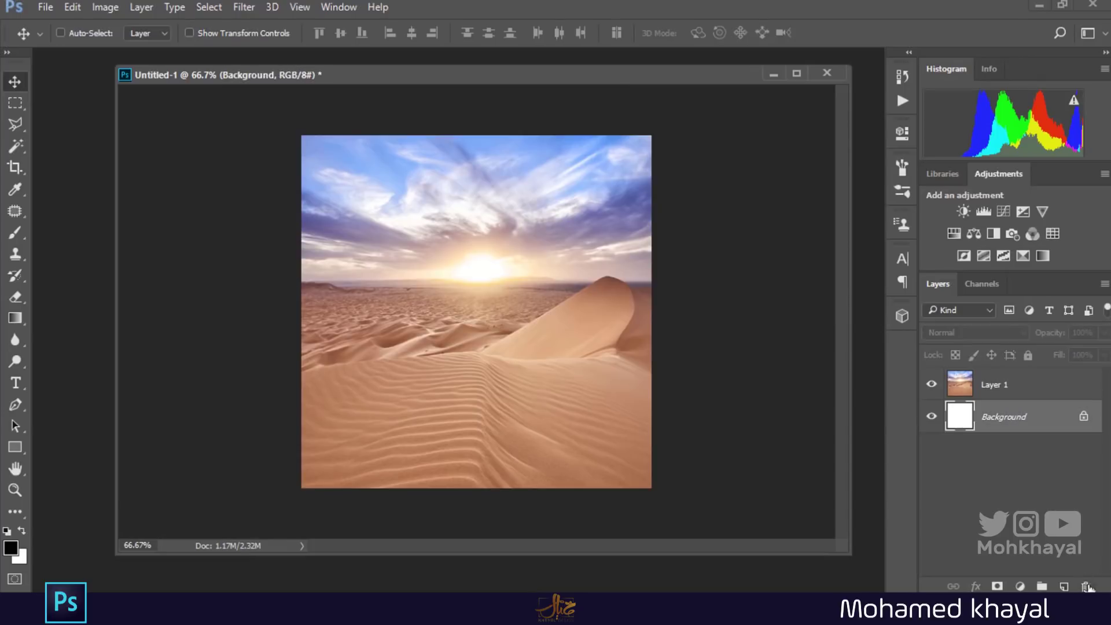
click(1085, 586)
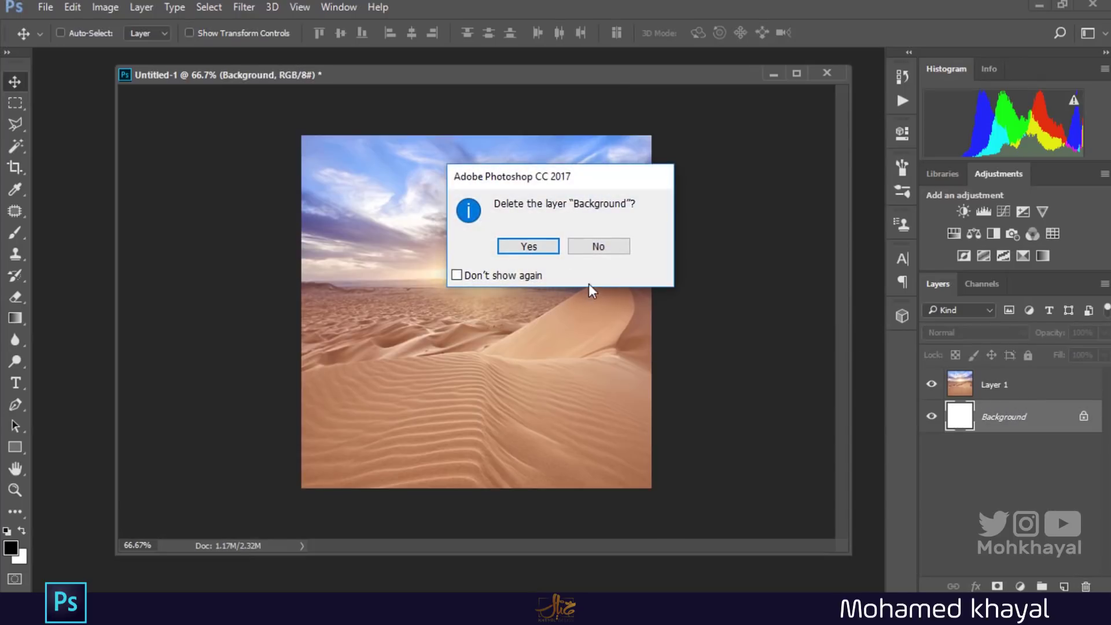
click(528, 247)
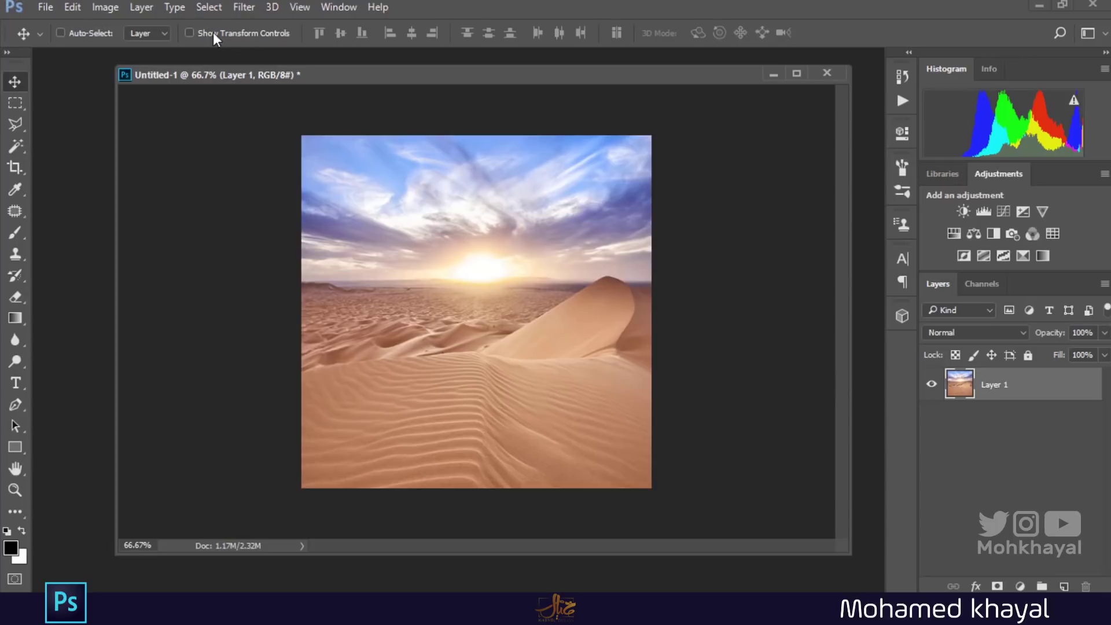
click(141, 7)
mouse_move(184, 20)
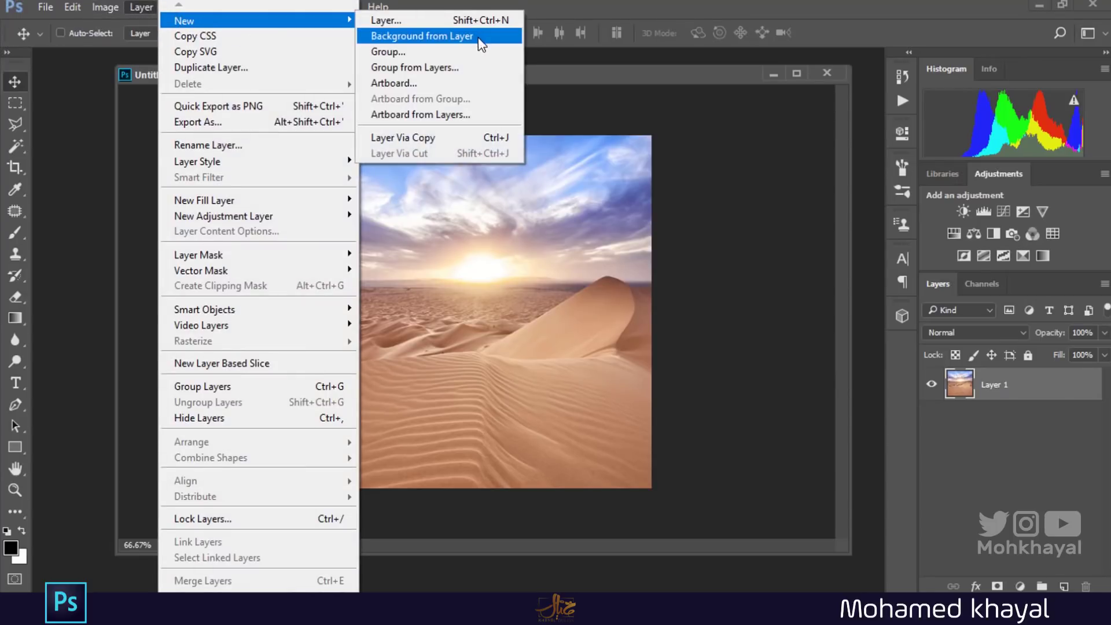
click(461, 35)
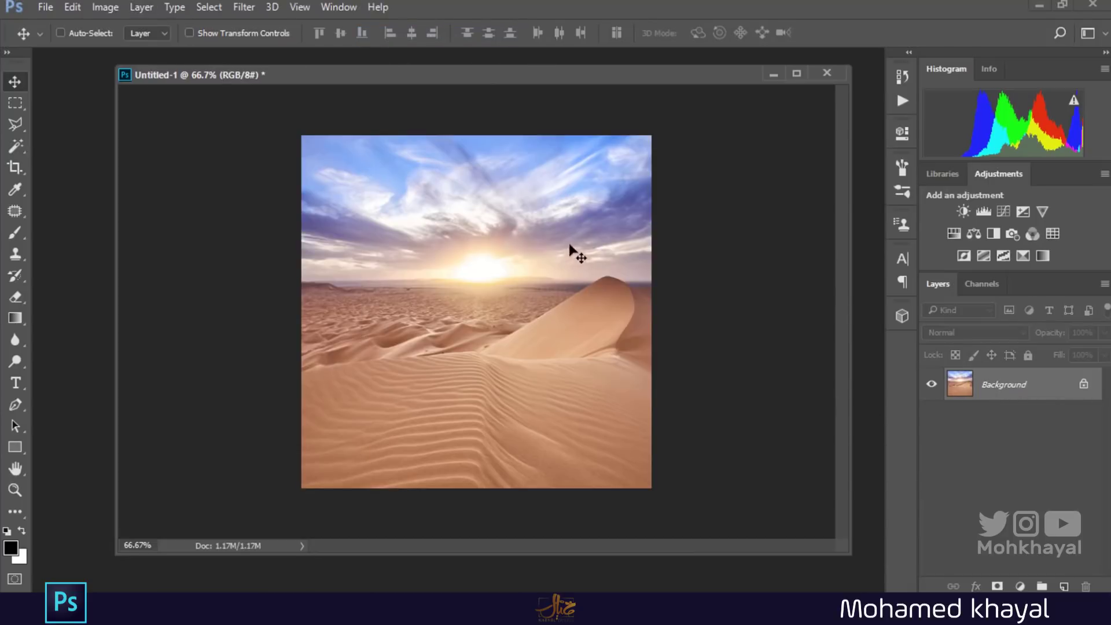
drag(435, 69, 400, 70)
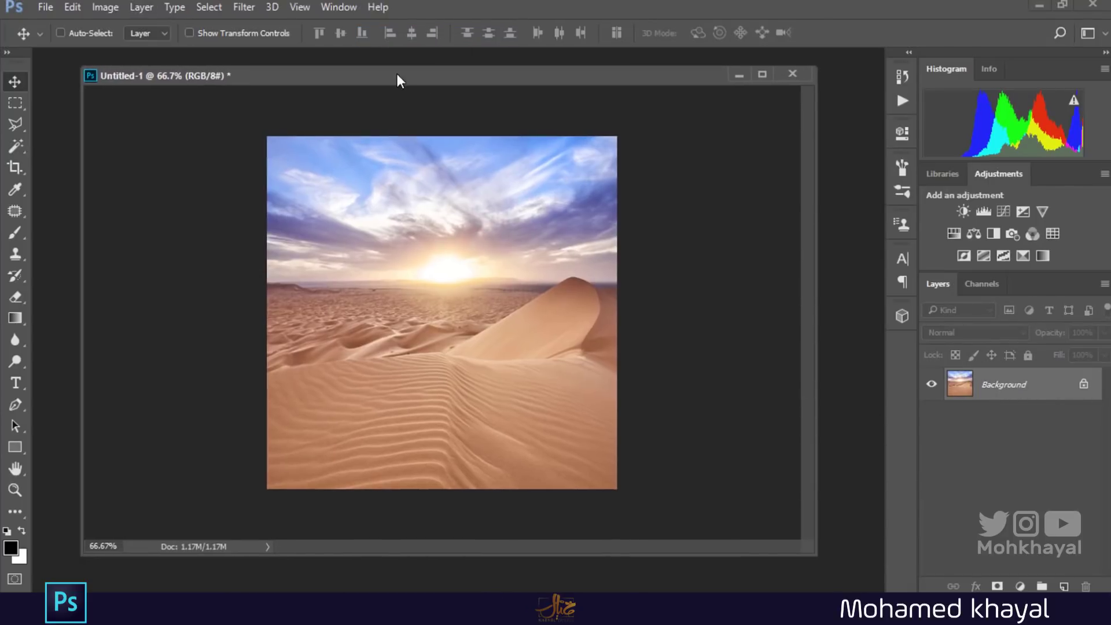
Paint a quick mask over the sky down to the horizon and turn it into a selection.
click(328, 7)
click(692, 313)
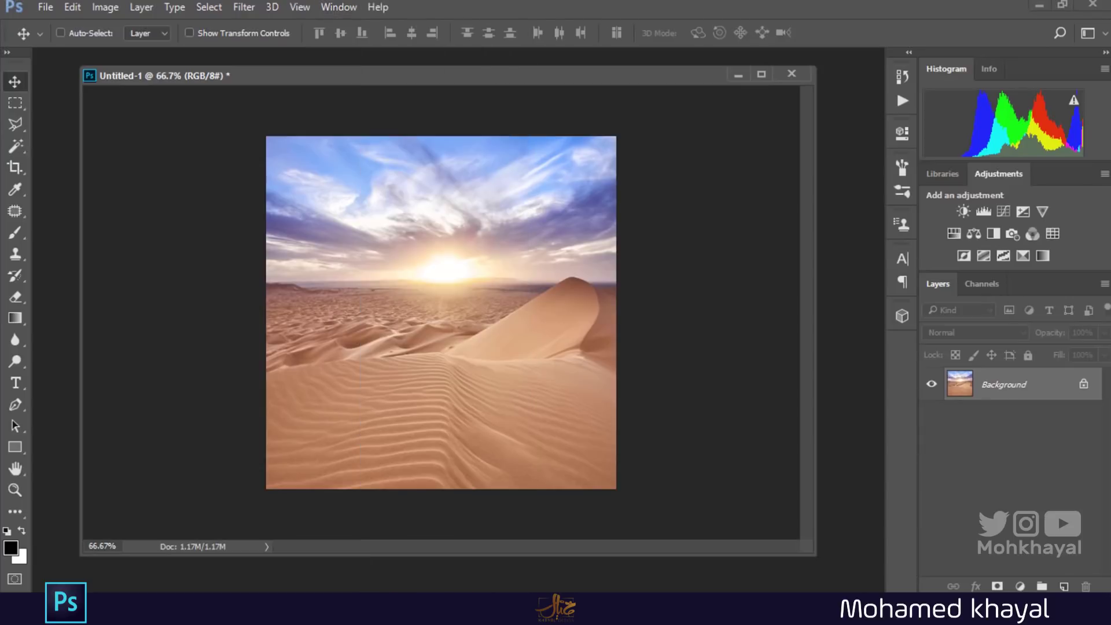
click(13, 577)
click(6, 233)
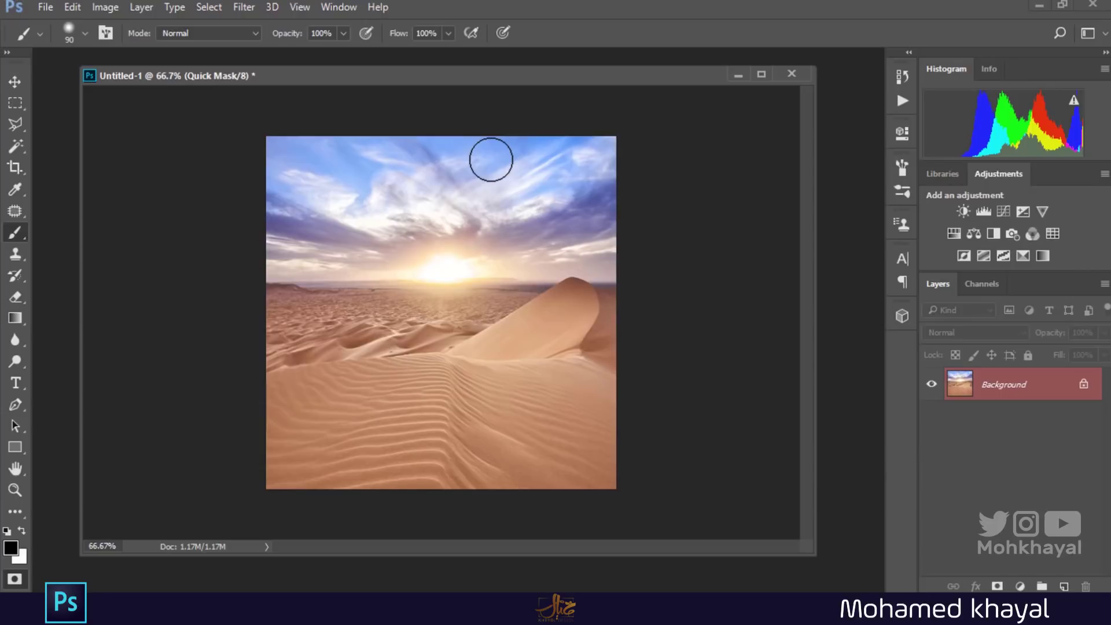
mouse_move(492, 155)
mouse_down()
mouse_move(280, 146)
mouse_move(369, 169)
mouse_move(597, 186)
mouse_move(597, 230)
mouse_move(492, 239)
mouse_move(453, 218)
mouse_move(268, 193)
mouse_move(280, 168)
mouse_move(288, 238)
mouse_move(404, 241)
mouse_move(256, 255)
mouse_move(511, 248)
mouse_move(381, 249)
mouse_move(405, 254)
mouse_up()
mouse_move(539, 246)
mouse_down()
mouse_move(588, 240)
mouse_move(607, 255)
mouse_move(569, 246)
mouse_up()
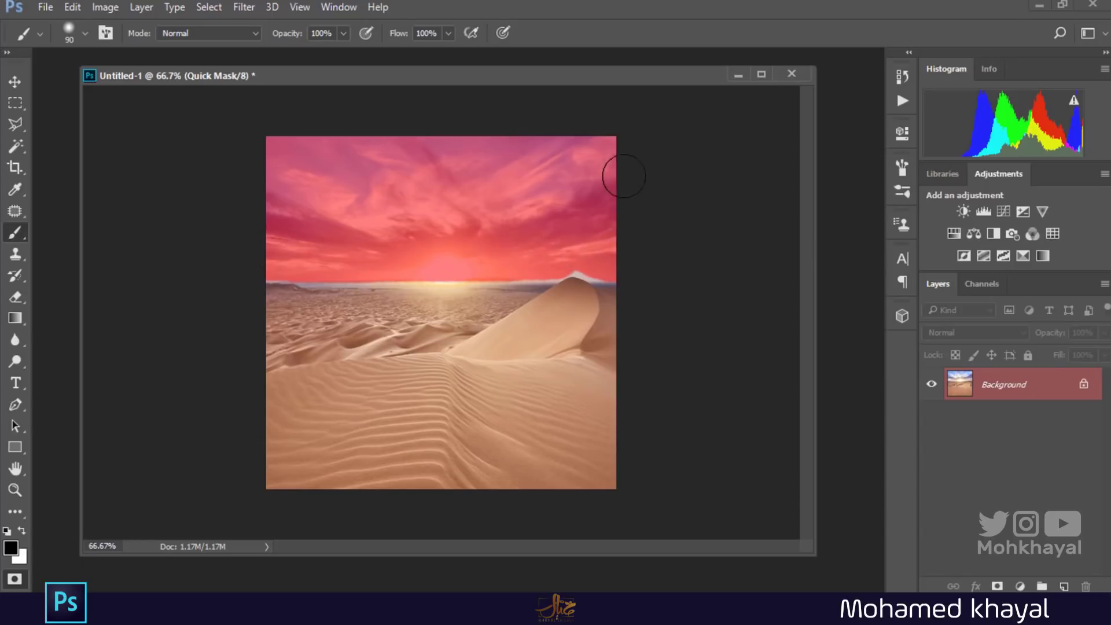
drag(615, 168, 587, 230)
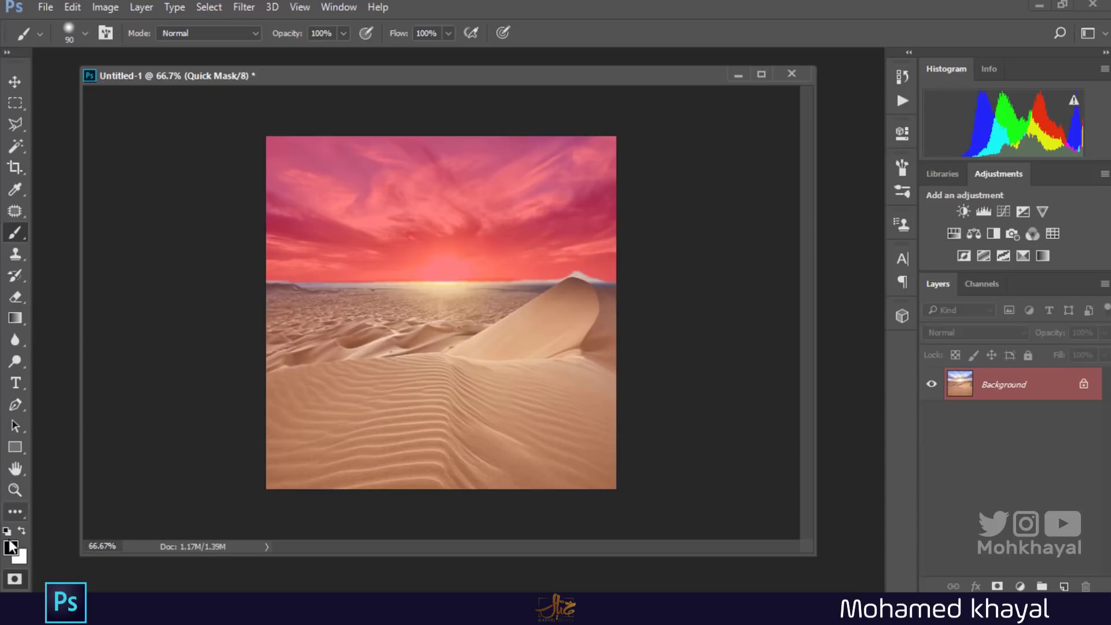
click(16, 577)
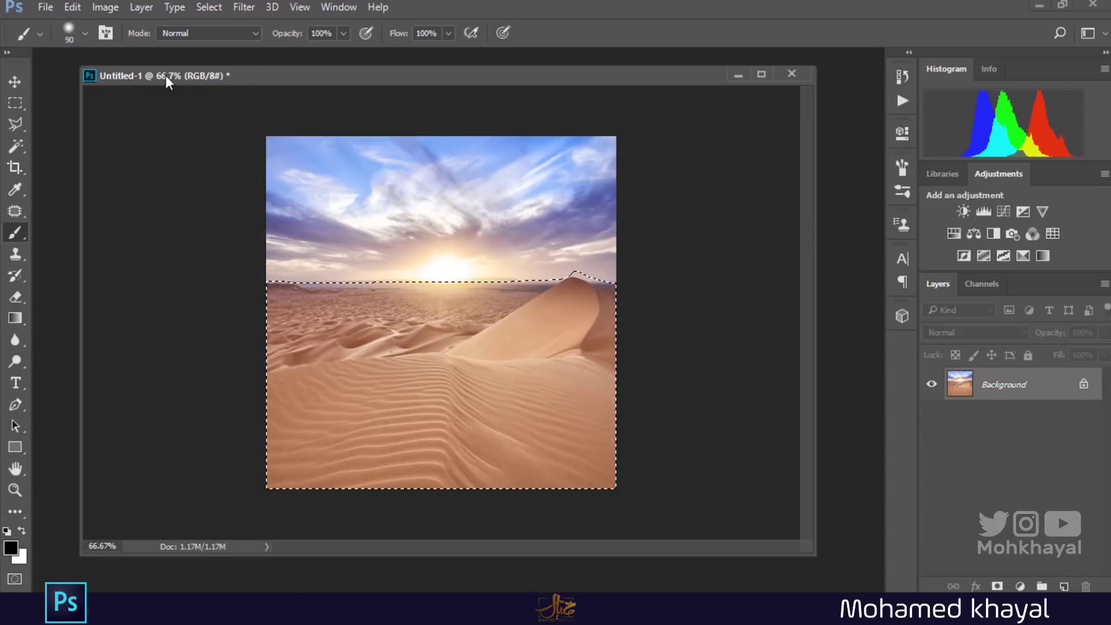
Invert the selection and use Layer Via Copy to put the sky on Layer 1.
click(230, 7)
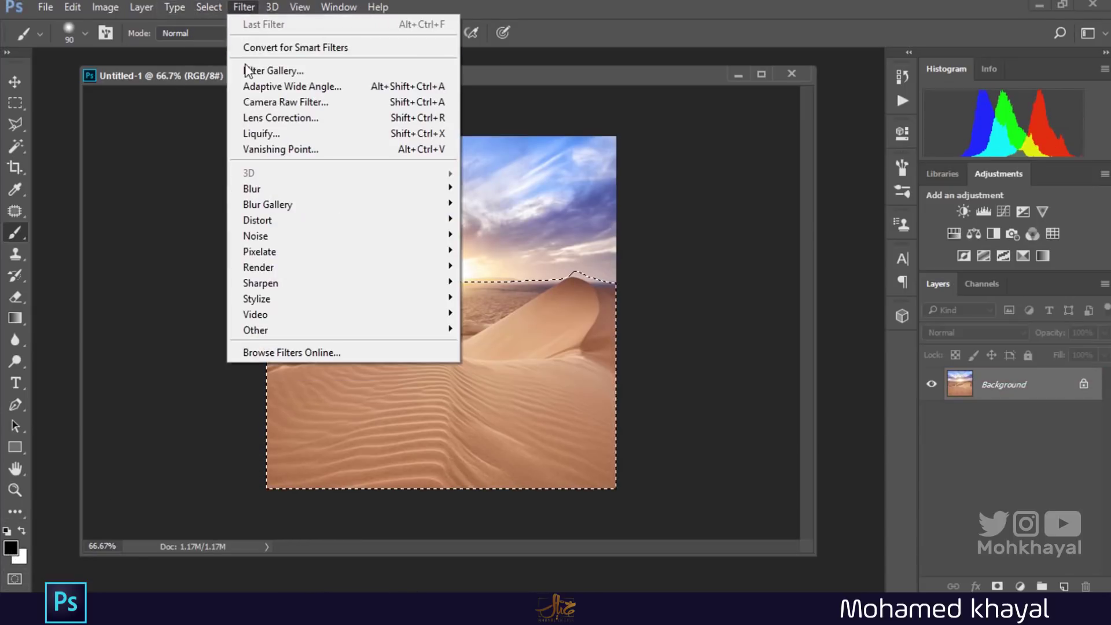
click(227, 71)
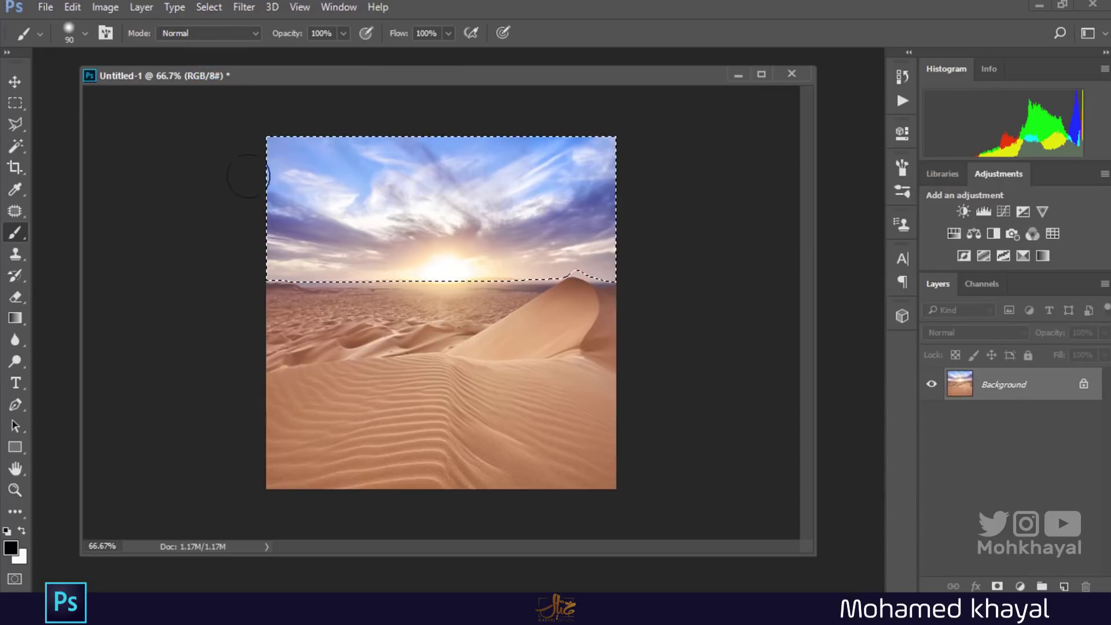
click(15, 103)
right_click(409, 240)
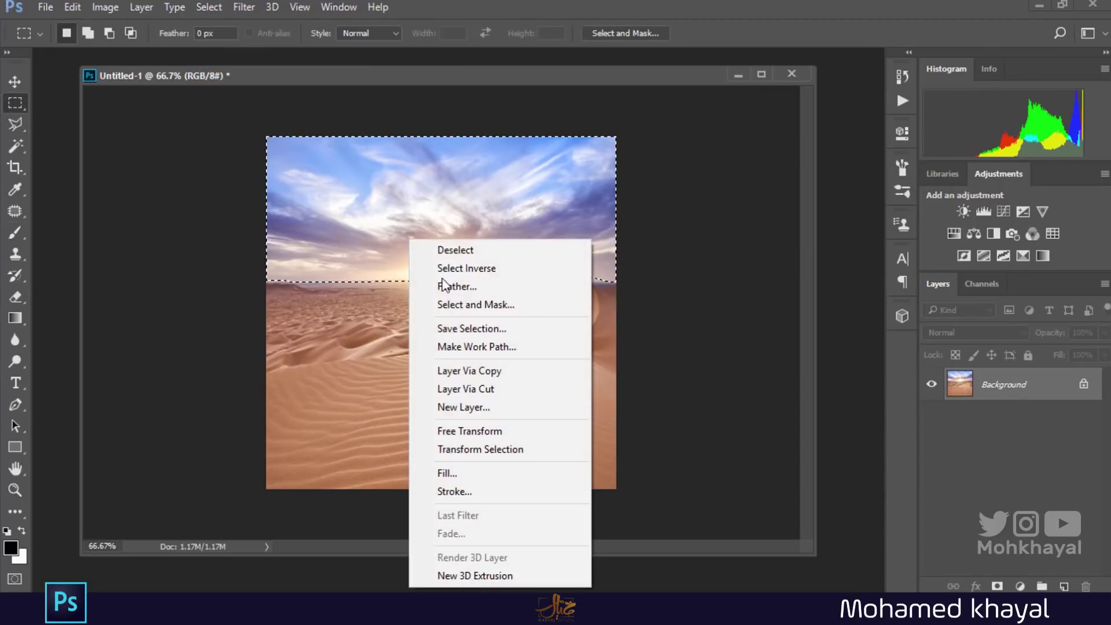
click(494, 377)
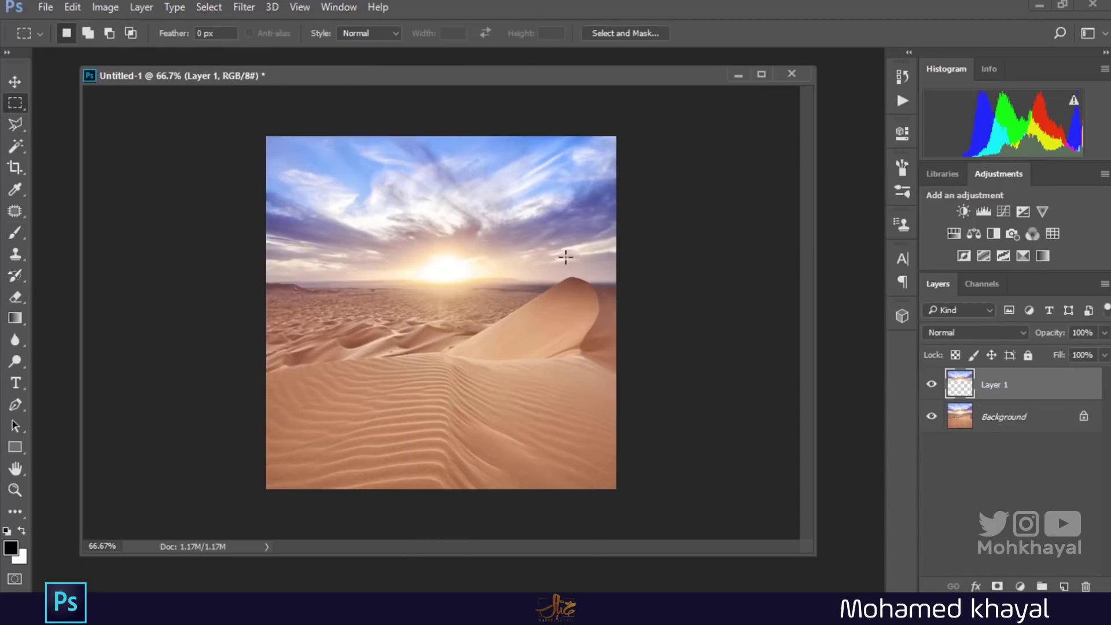
Show the Timeline panel and dock the document window into the workspace.
key(v)
click(333, 6)
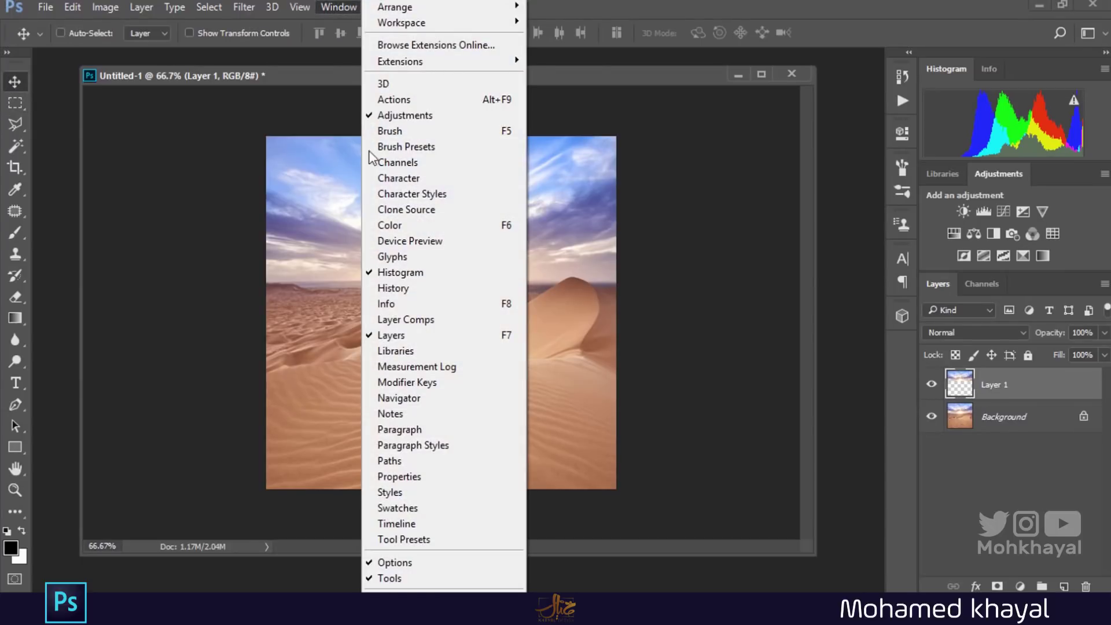
click(436, 522)
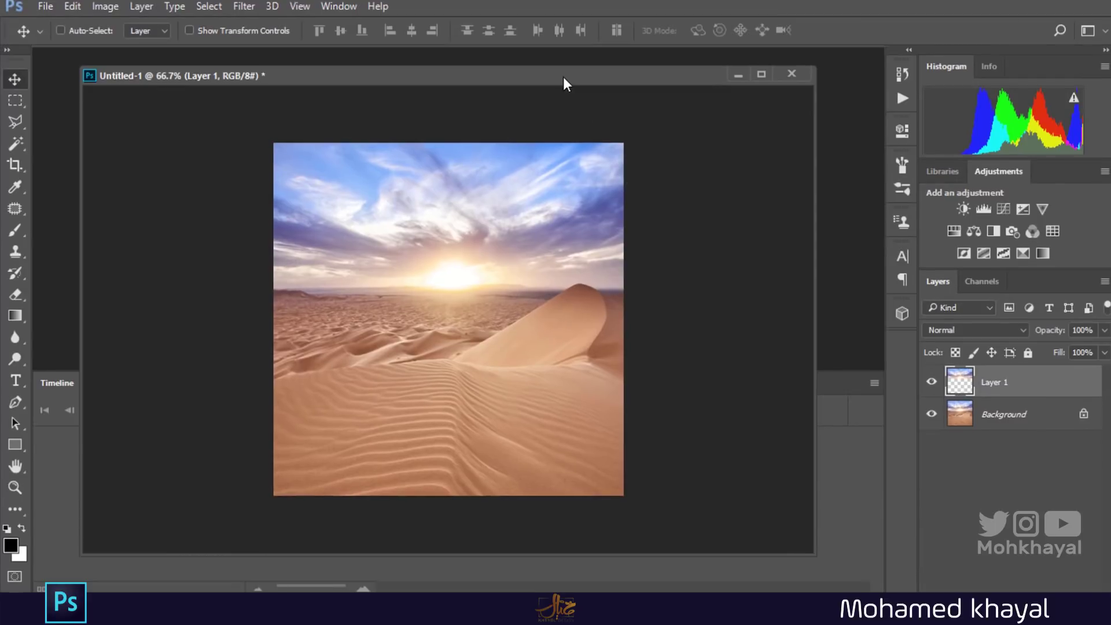
mouse_move(563, 78)
mouse_down()
mouse_move(564, 318)
mouse_move(452, 217)
mouse_up()
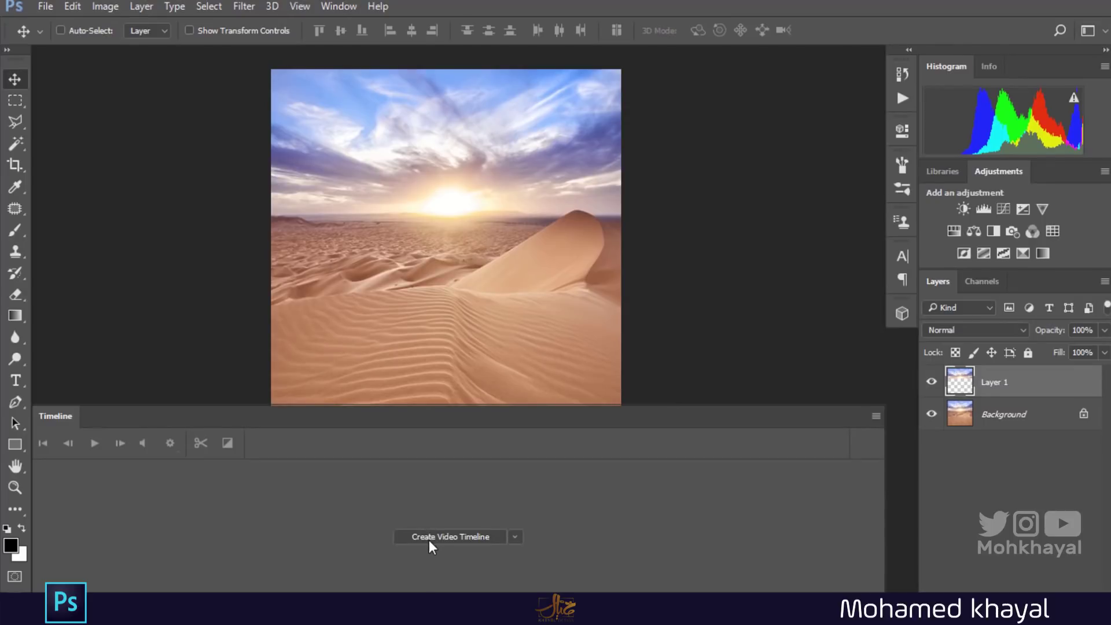
Create a video timeline, trim Layer 1 to one second as a smart object, and key its Transform.
click(431, 538)
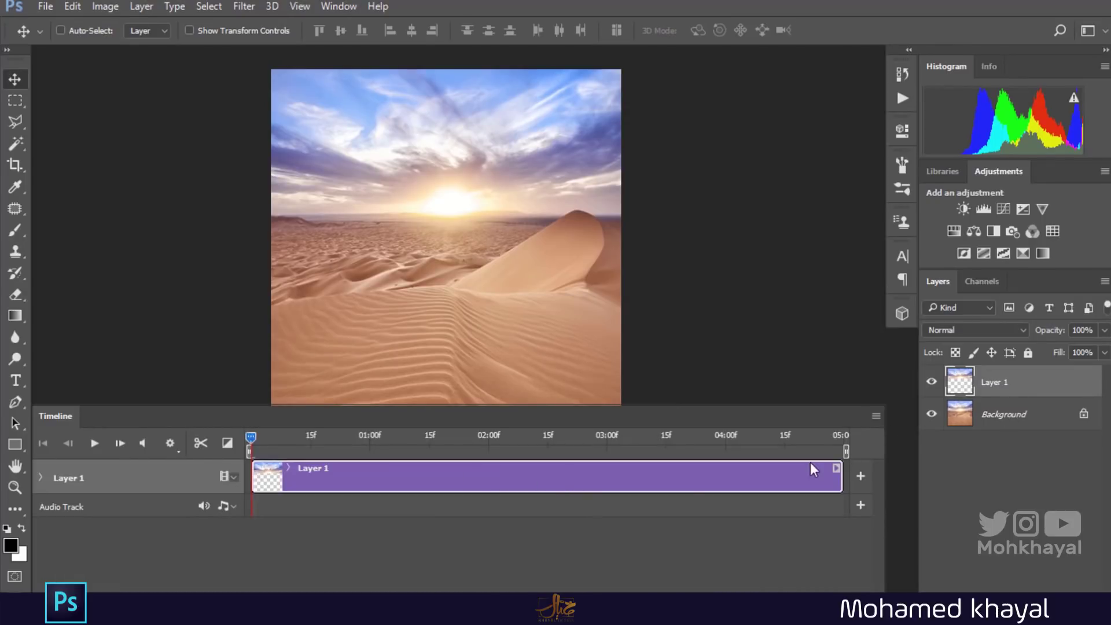
drag(843, 476, 372, 458)
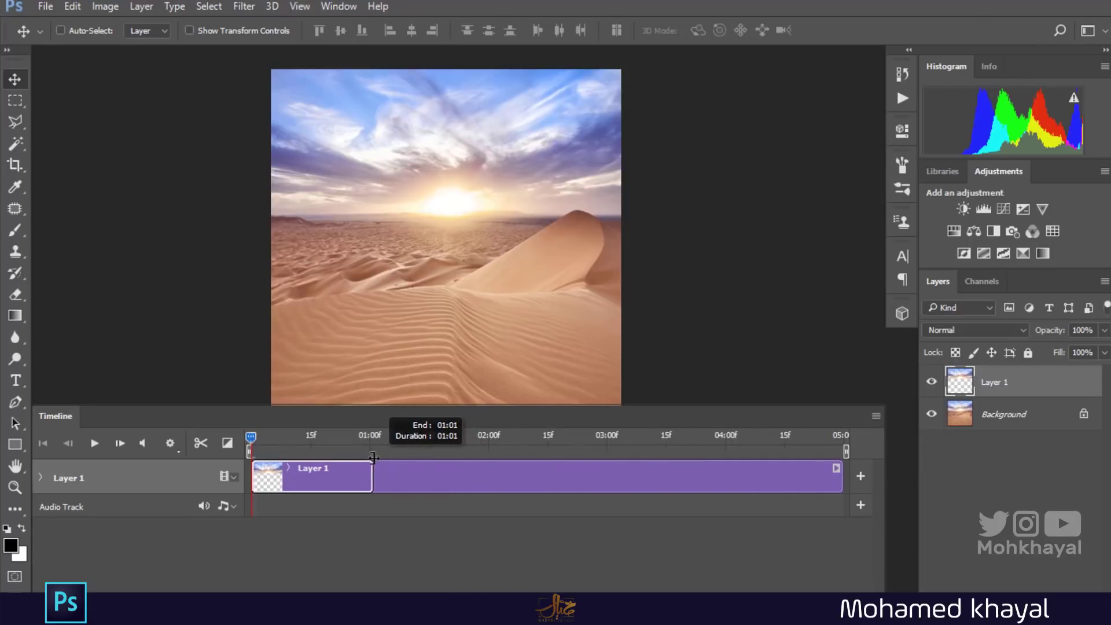
right_click(998, 387)
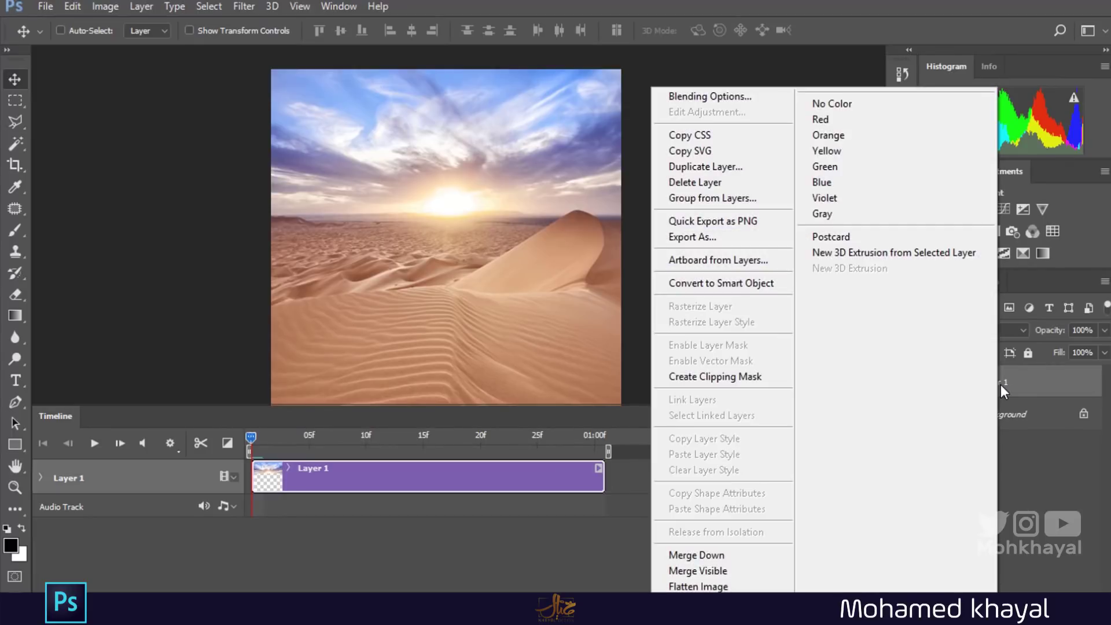
click(699, 286)
click(42, 478)
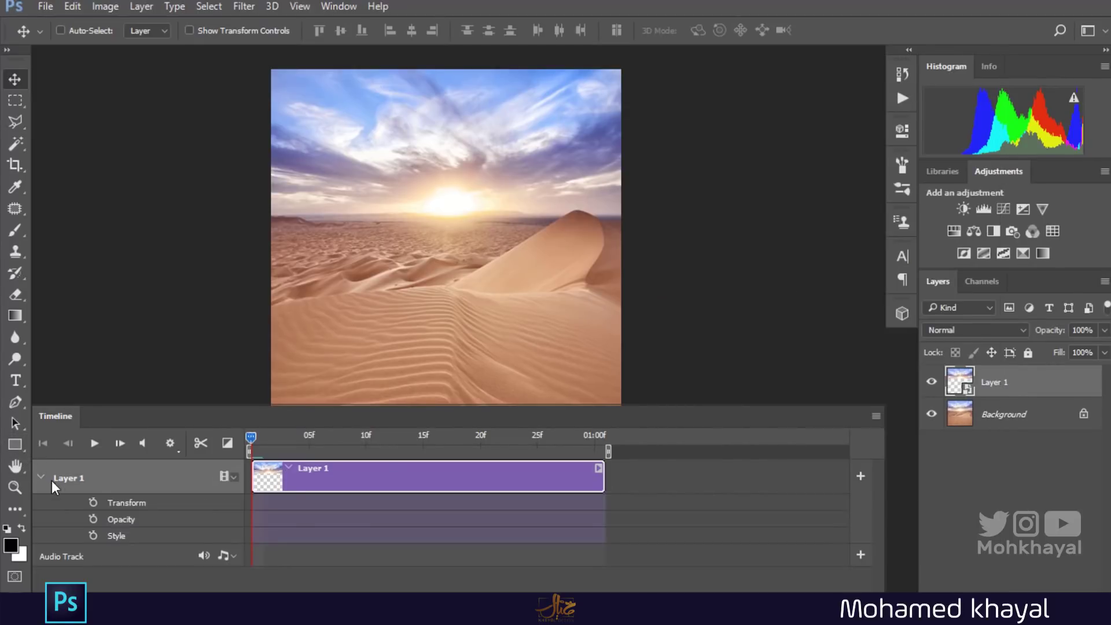
click(93, 503)
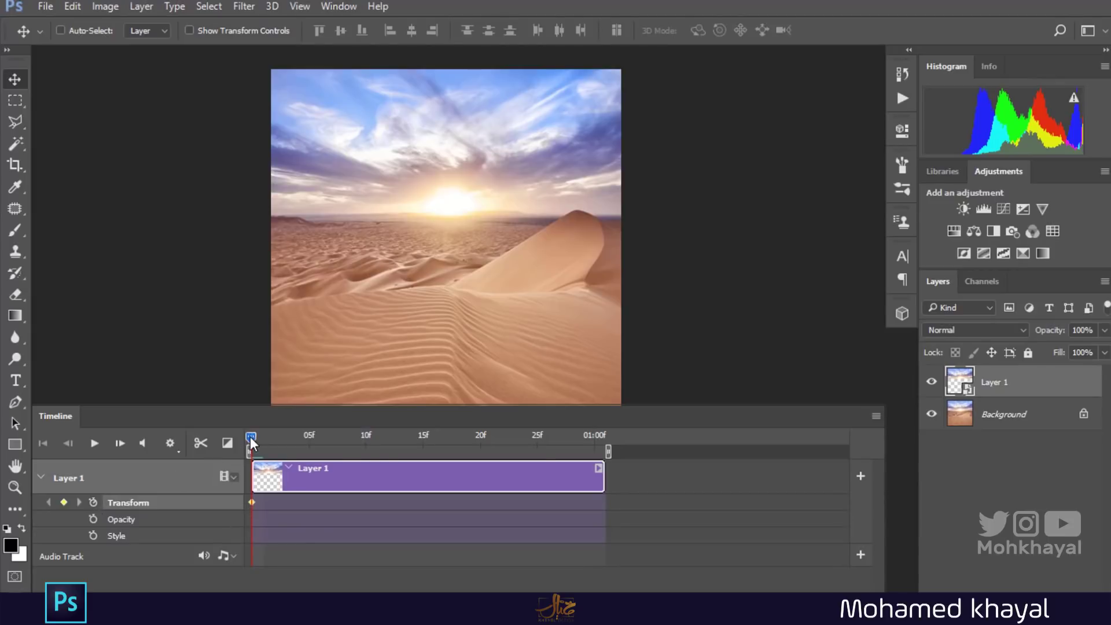
drag(250, 437, 560, 438)
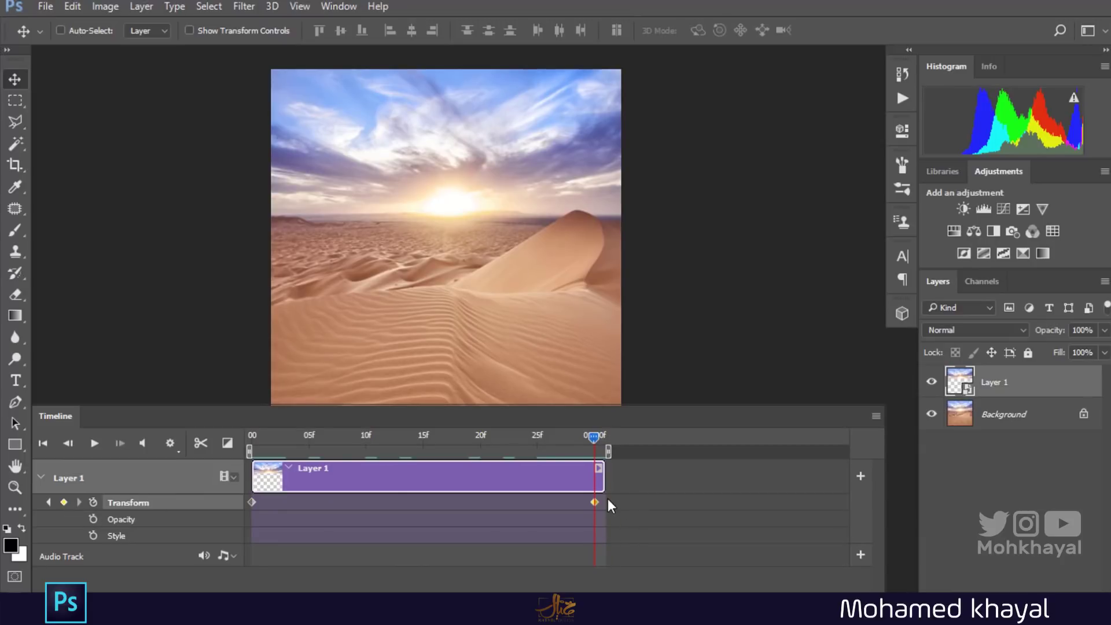
Stretch the sky to about 110.78% width at the clip's end and play back the animation.
key(ctrl+t)
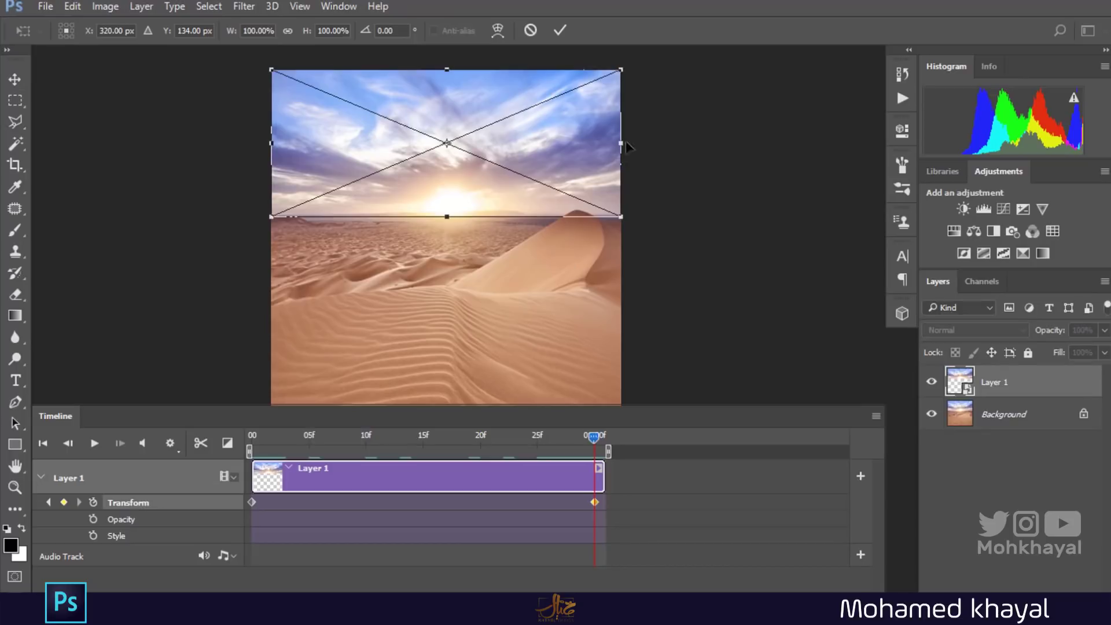
drag(625, 143, 646, 148)
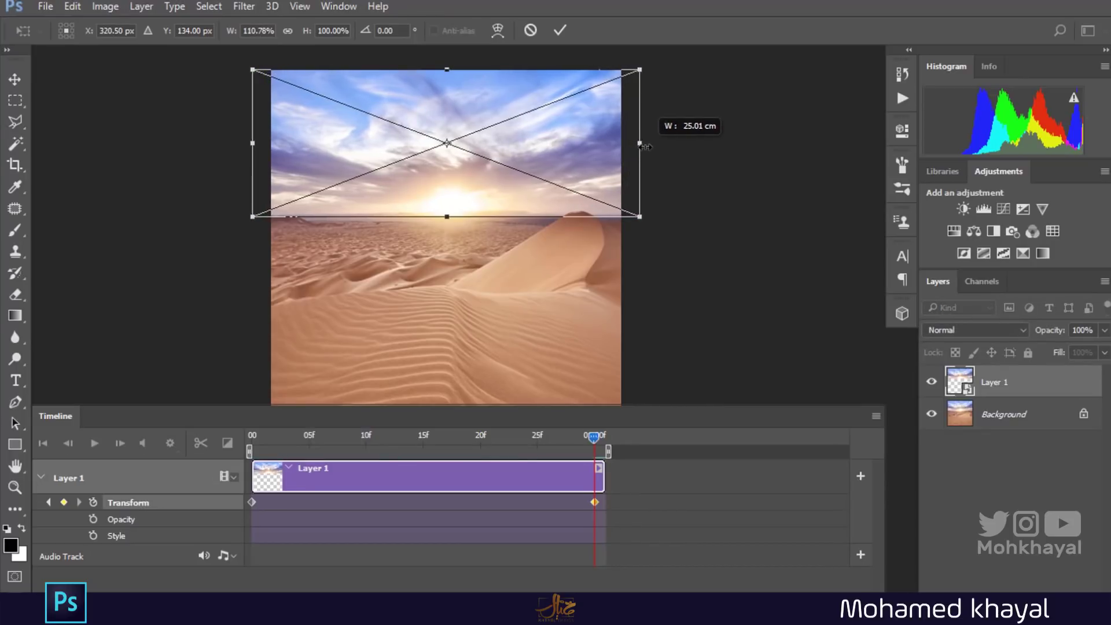
key(Return)
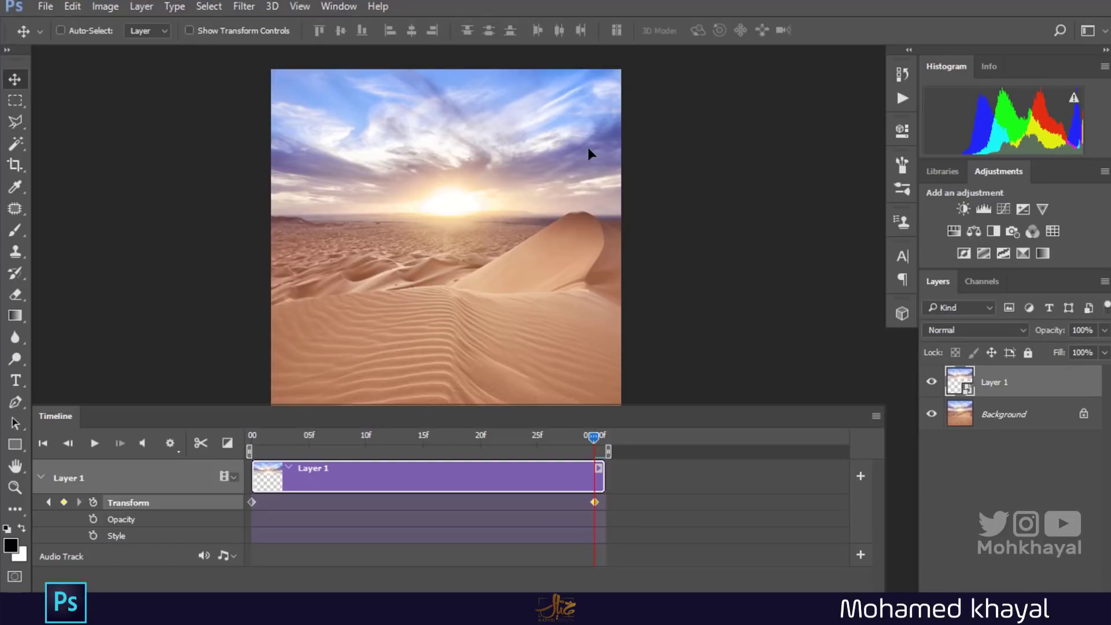
click(97, 446)
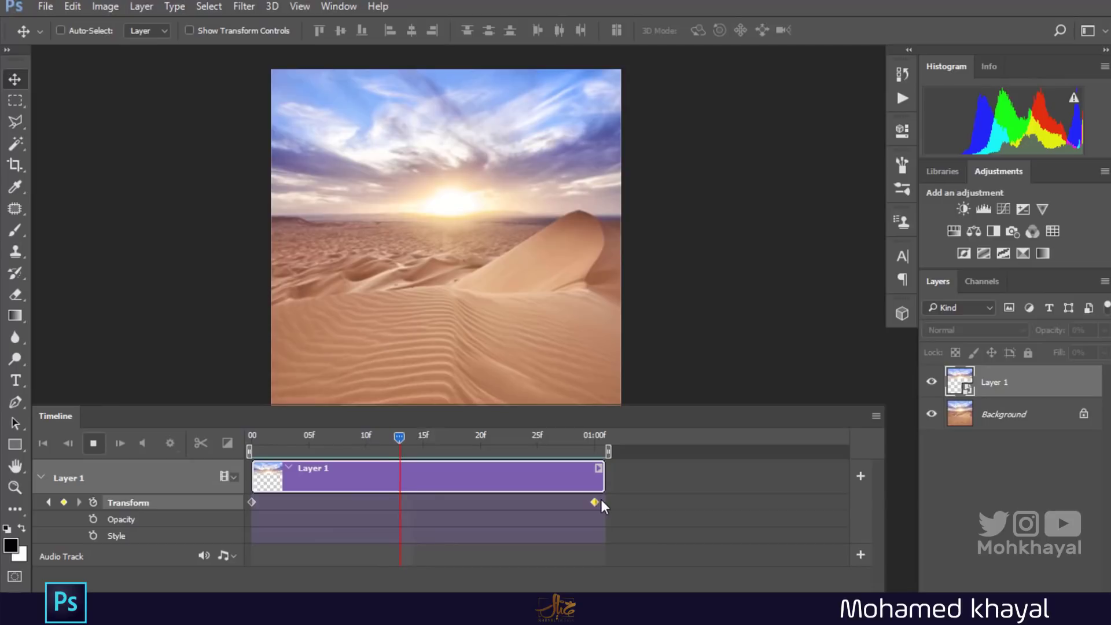
key(space)
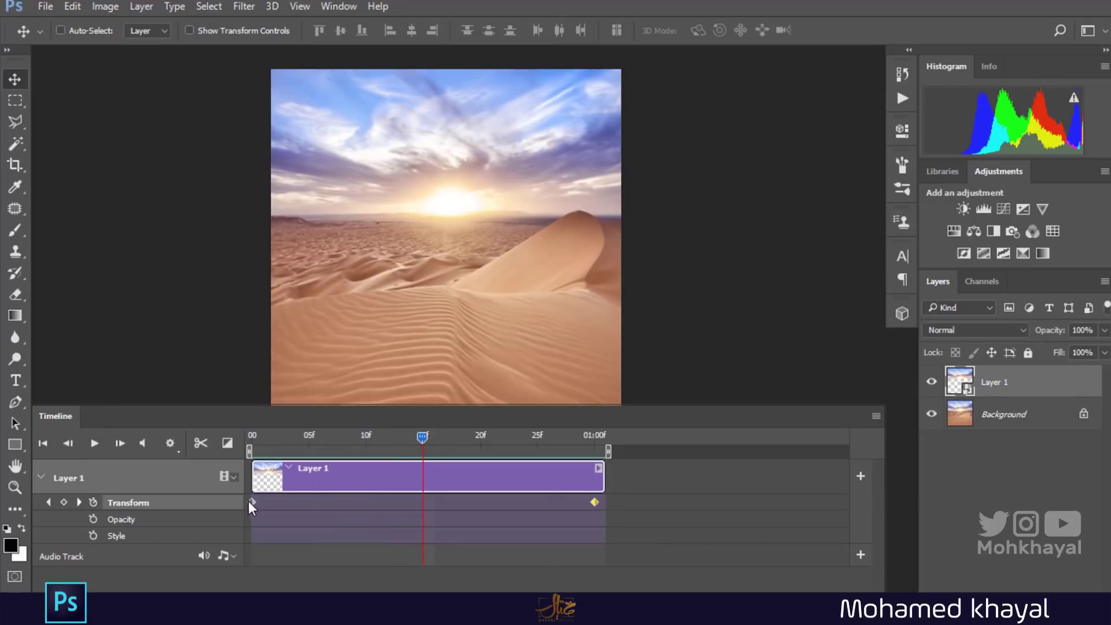
Add Fade transitions to the start and later part of Layer 1's clip, then preview and stop playback.
click(228, 444)
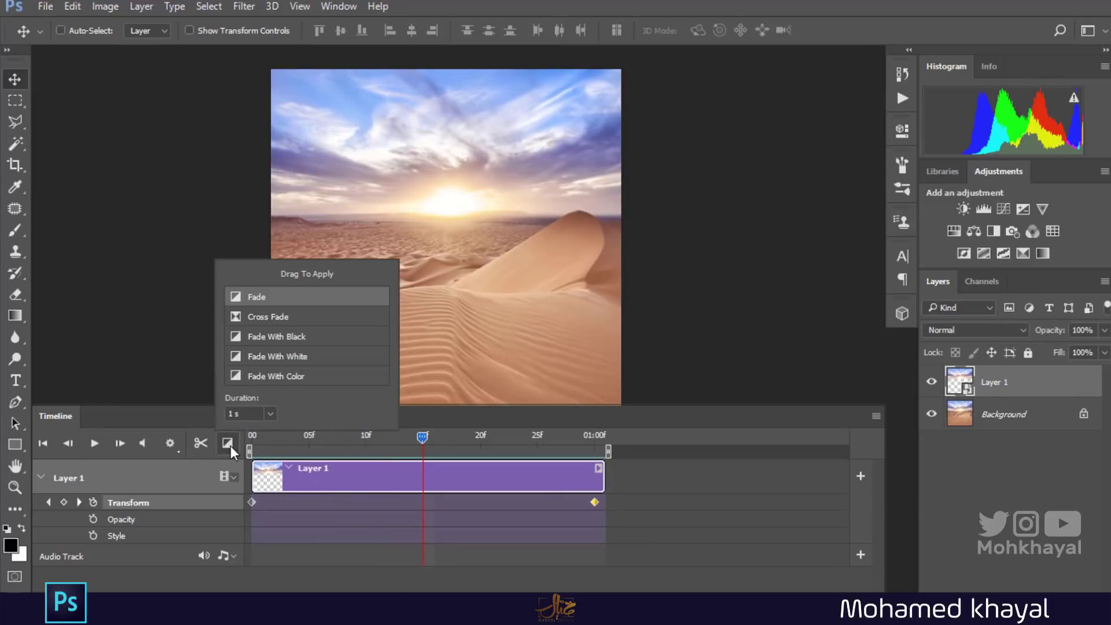
drag(253, 298, 312, 479)
drag(284, 306, 518, 471)
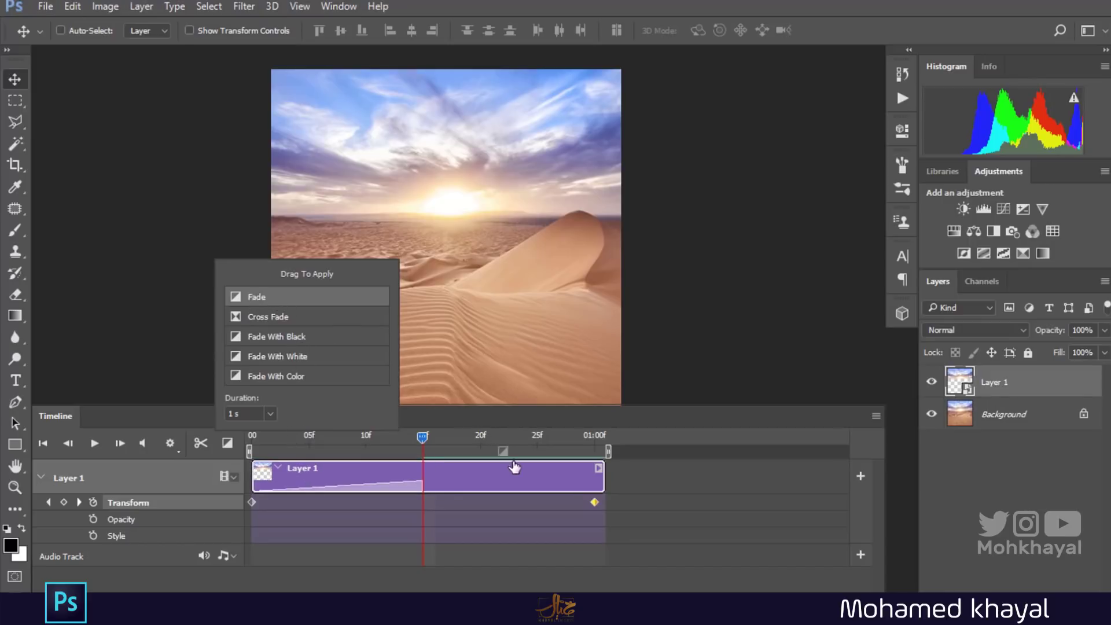
click(820, 238)
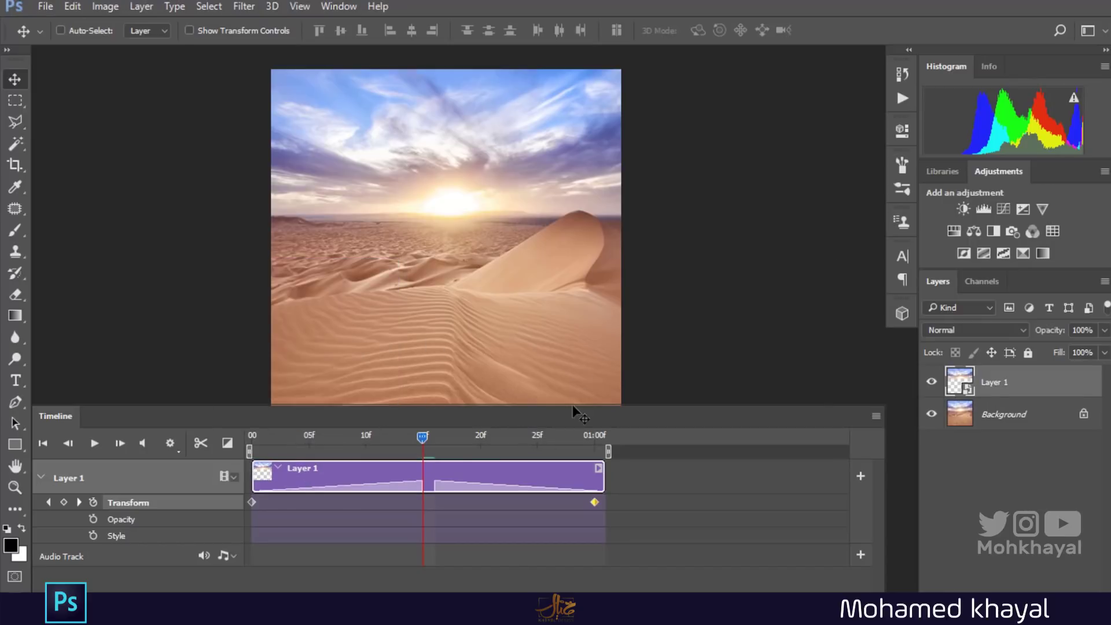
click(96, 443)
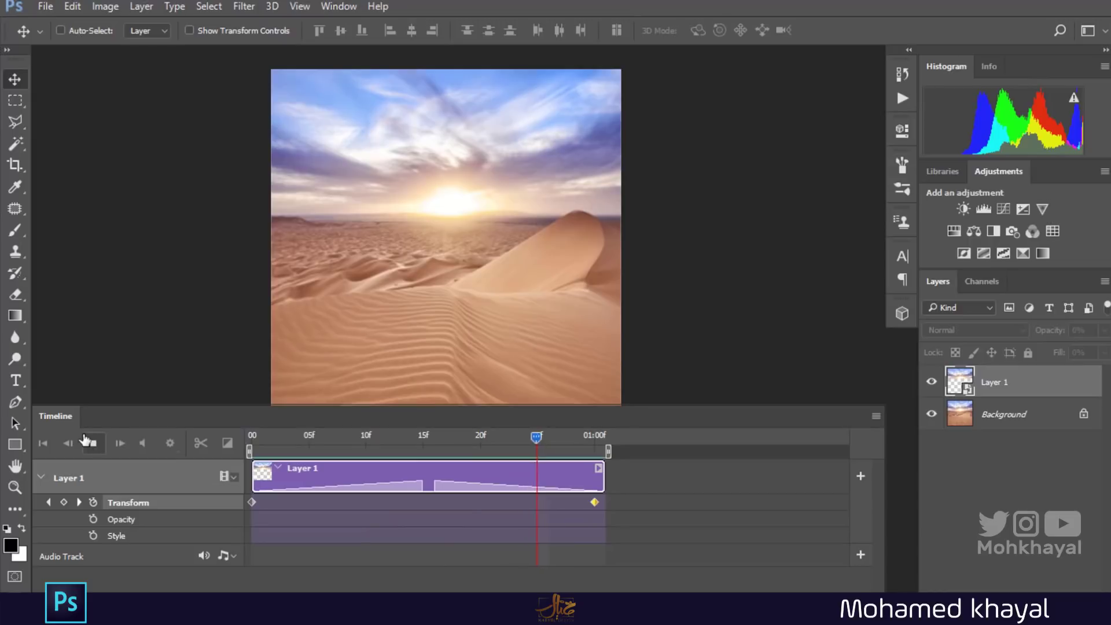
click(93, 443)
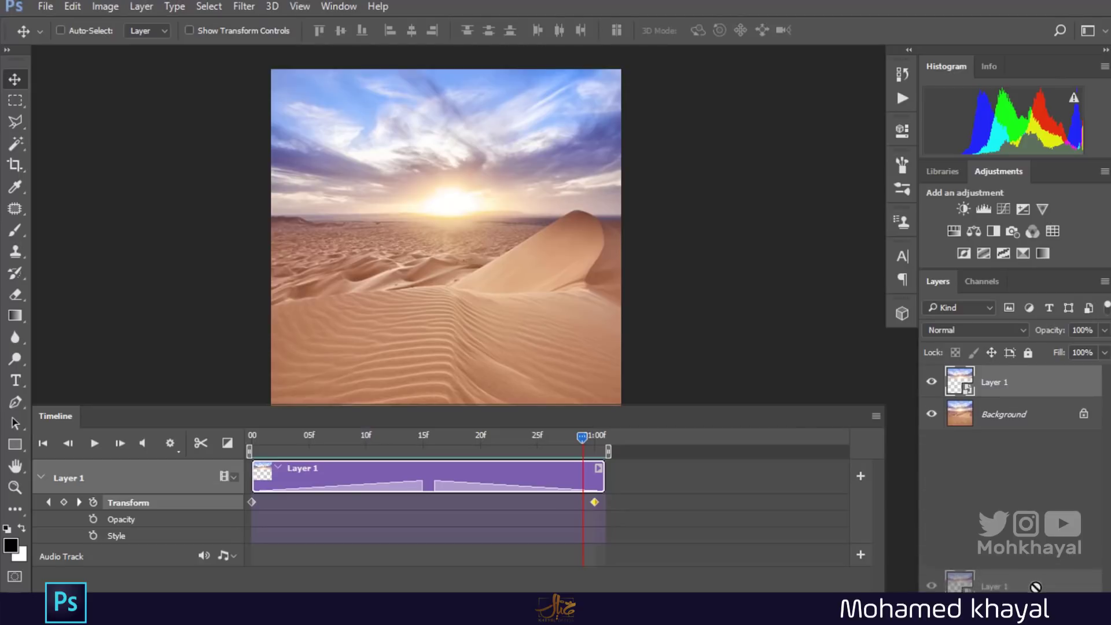
Put Layer 1 in a group named سما and make three copies of it.
key(ctrl+g)
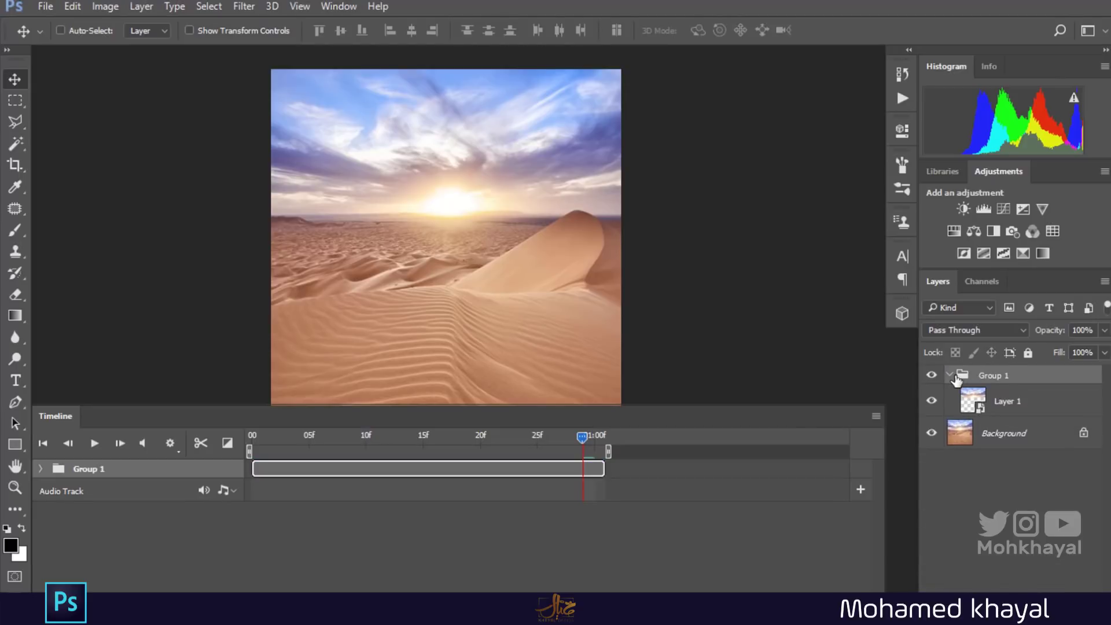
click(947, 375)
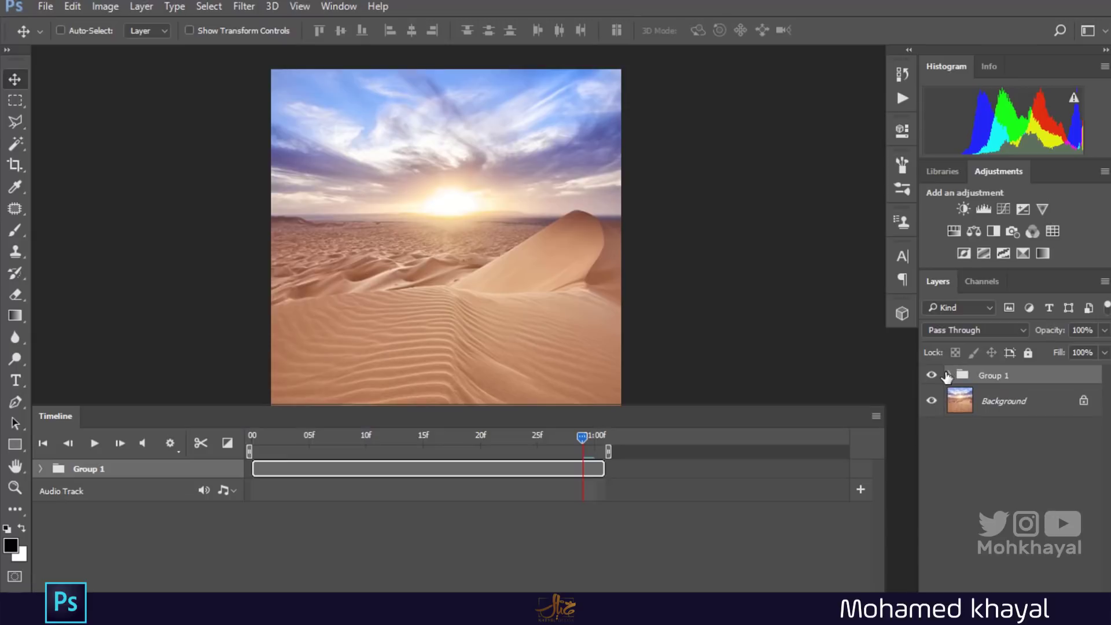
double_click(989, 376)
text(سما)
click(1052, 496)
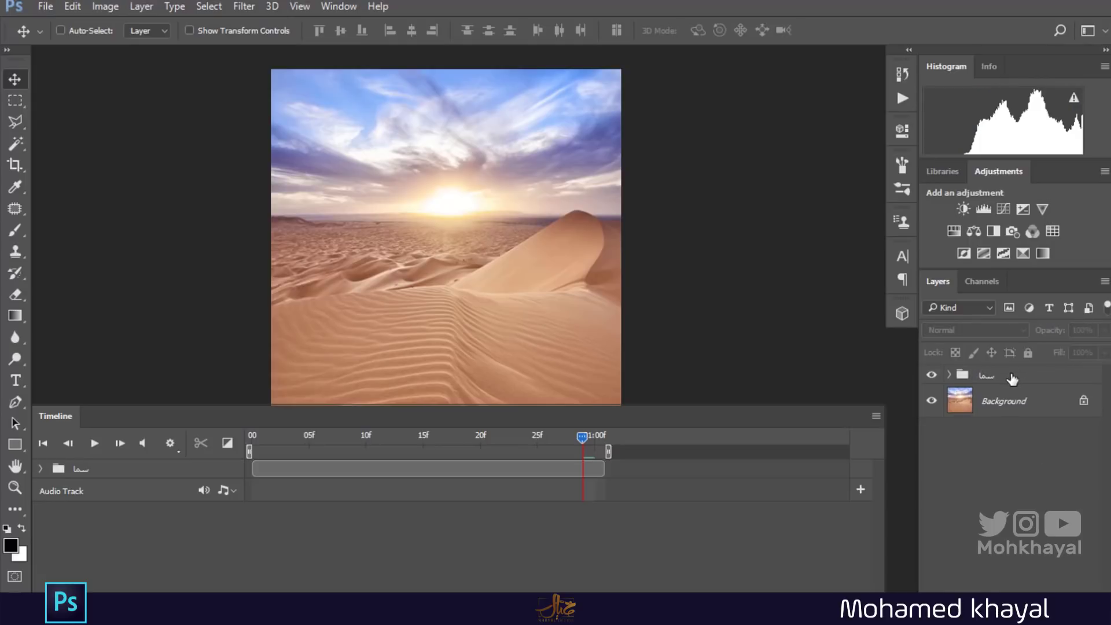
drag(1012, 379, 1053, 584)
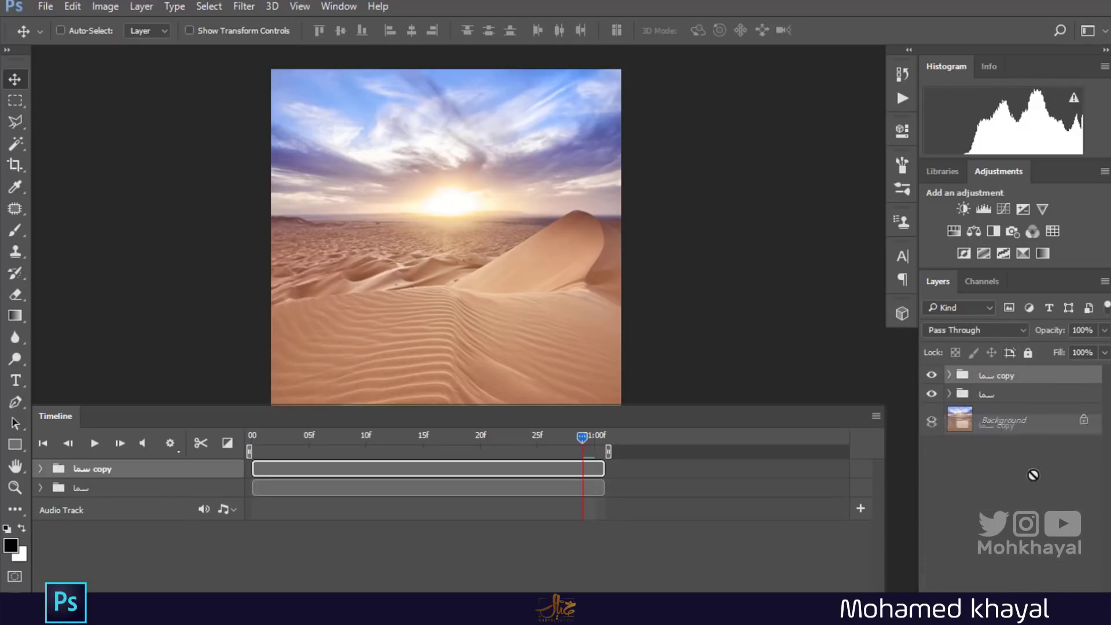
drag(1033, 474, 1052, 581)
drag(1009, 376, 1049, 570)
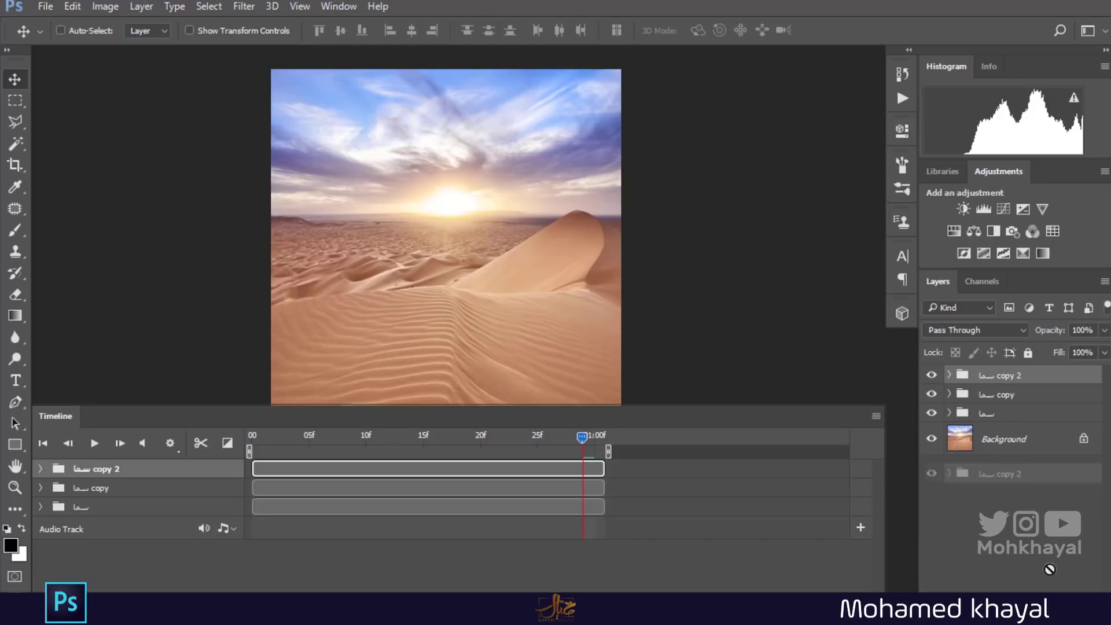
Stagger the سما groups' clips along the timeline and return the playhead to the first frame.
click(434, 493)
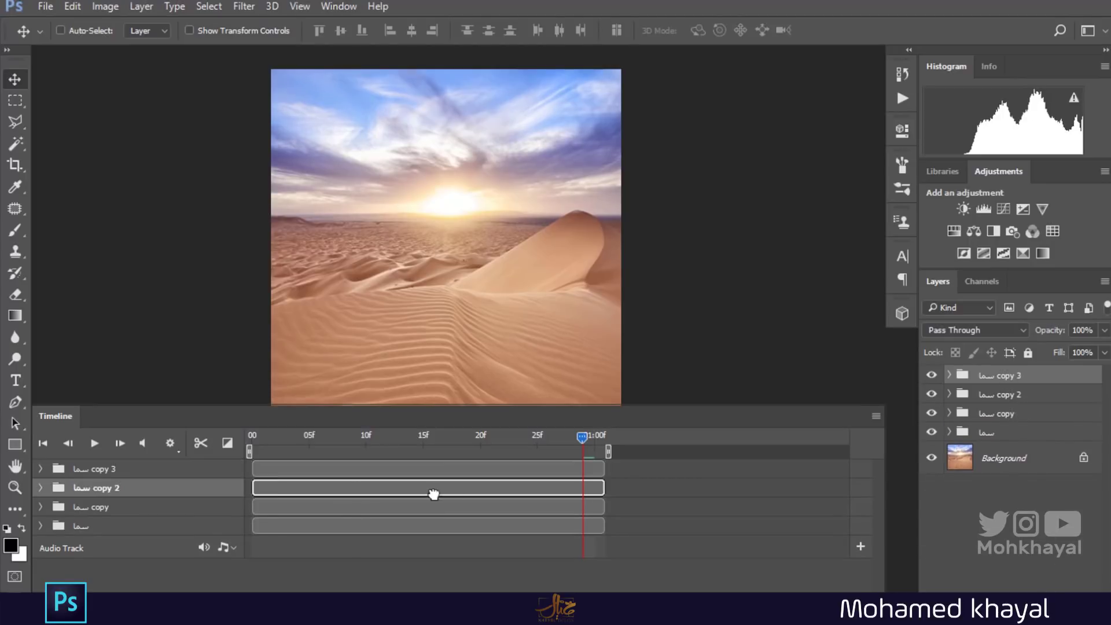
drag(433, 493, 814, 512)
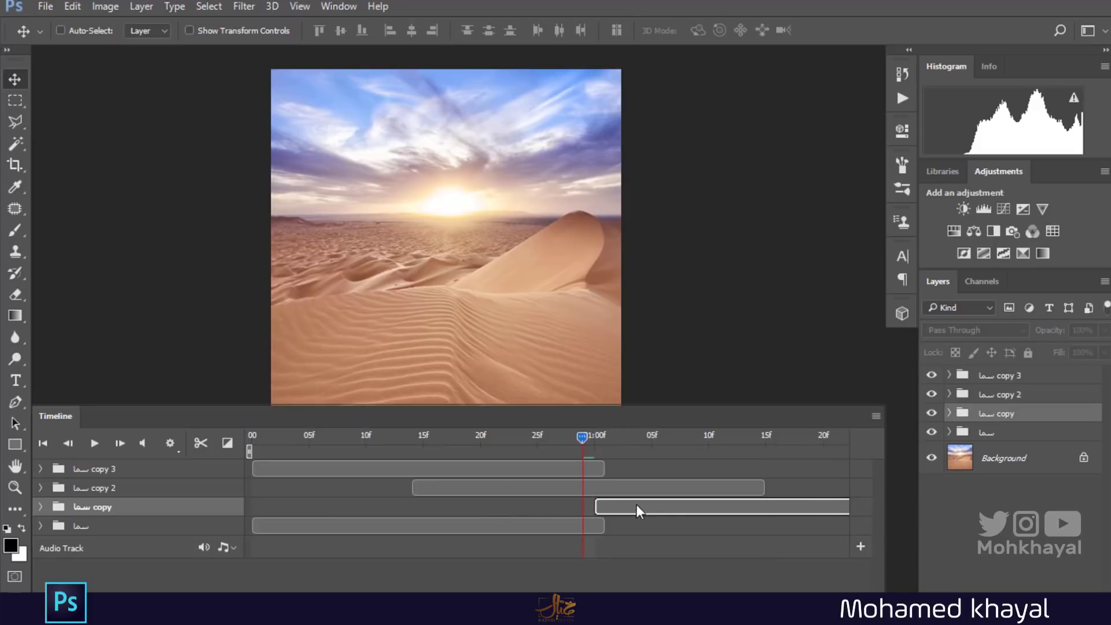
drag(636, 509, 602, 506)
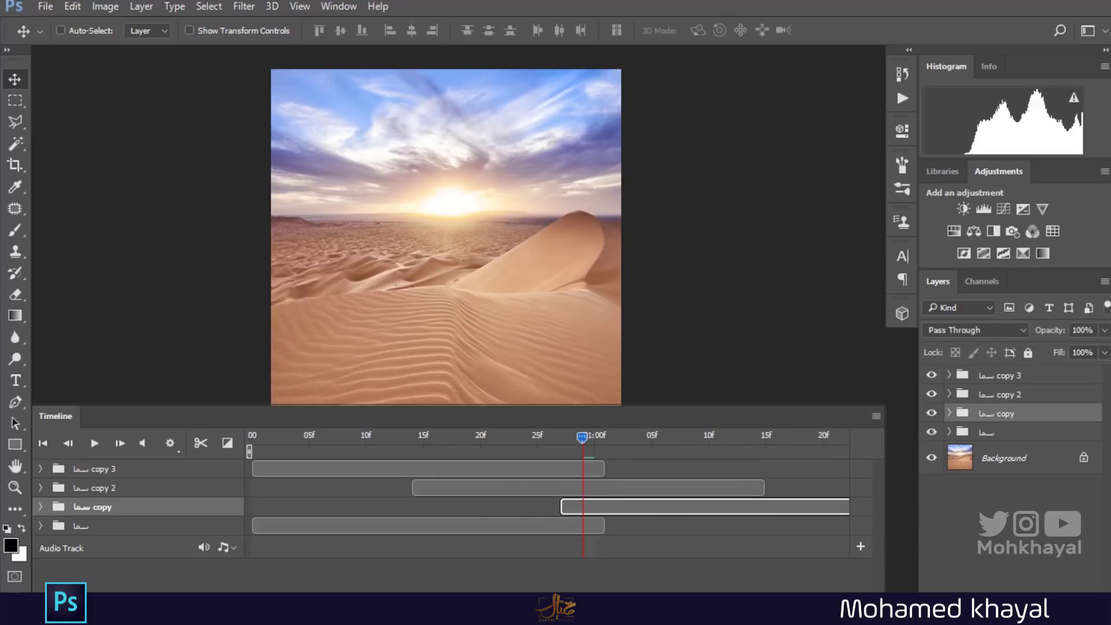
scroll(550, 498, down, 2)
drag(356, 523, 558, 523)
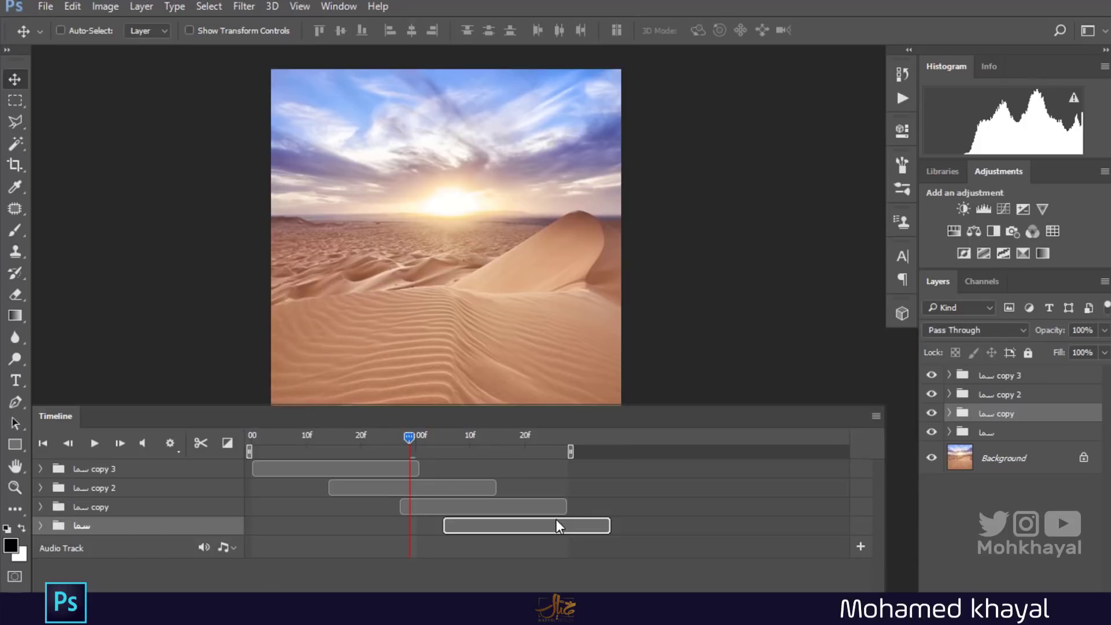
drag(408, 437, 250, 437)
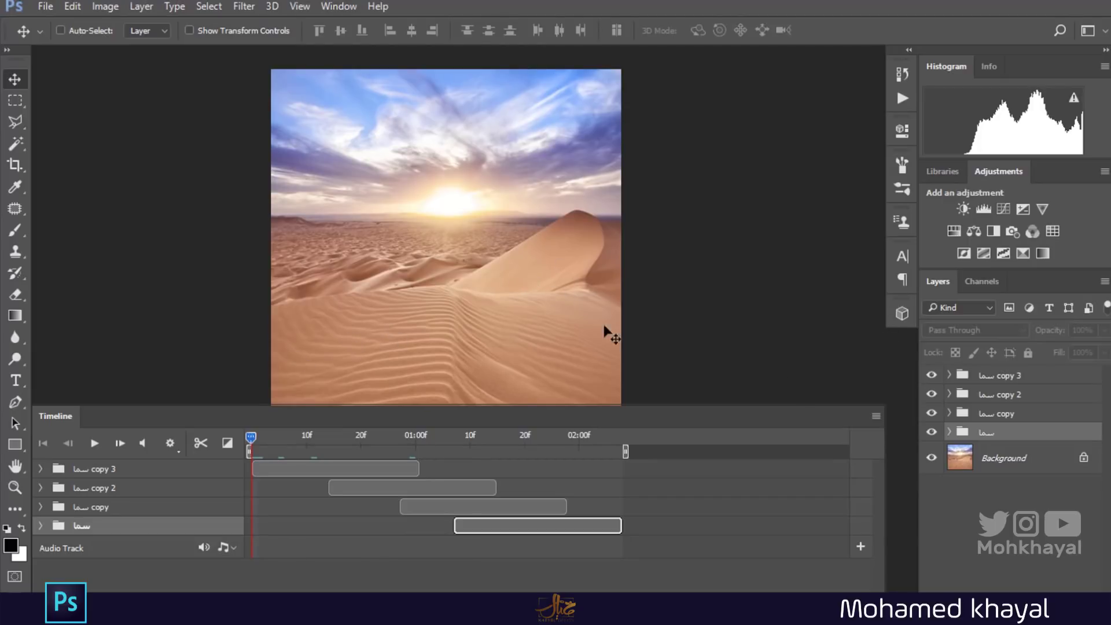
click(1000, 457)
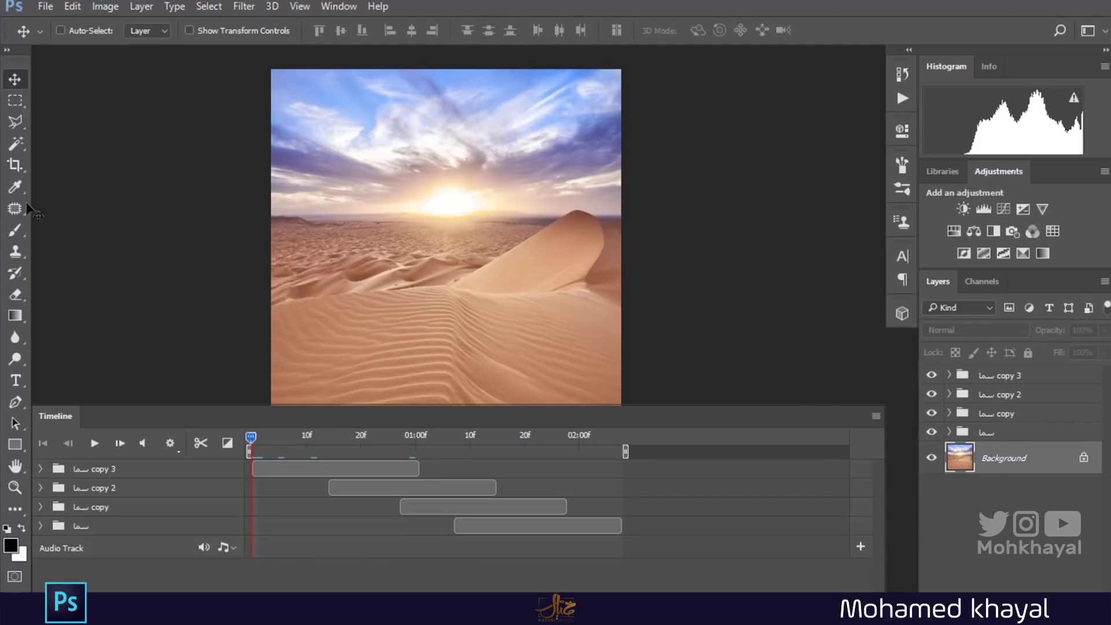
Paint a quick mask over the lower foreground dunes with the Brush.
key(q)
click(15, 232)
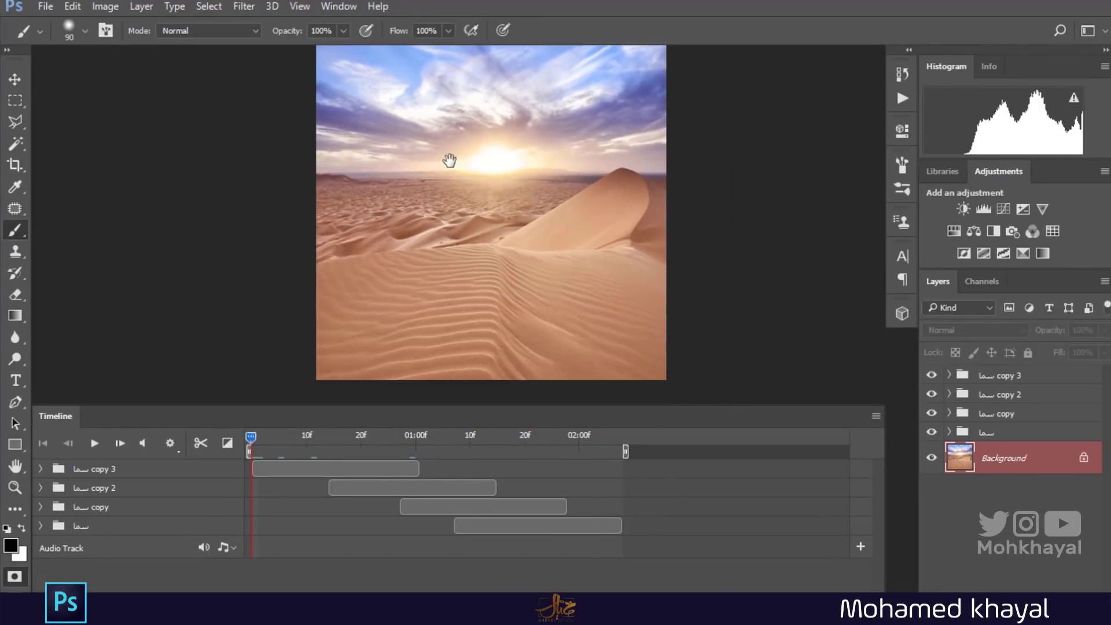
click(465, 256)
drag(454, 258, 317, 280)
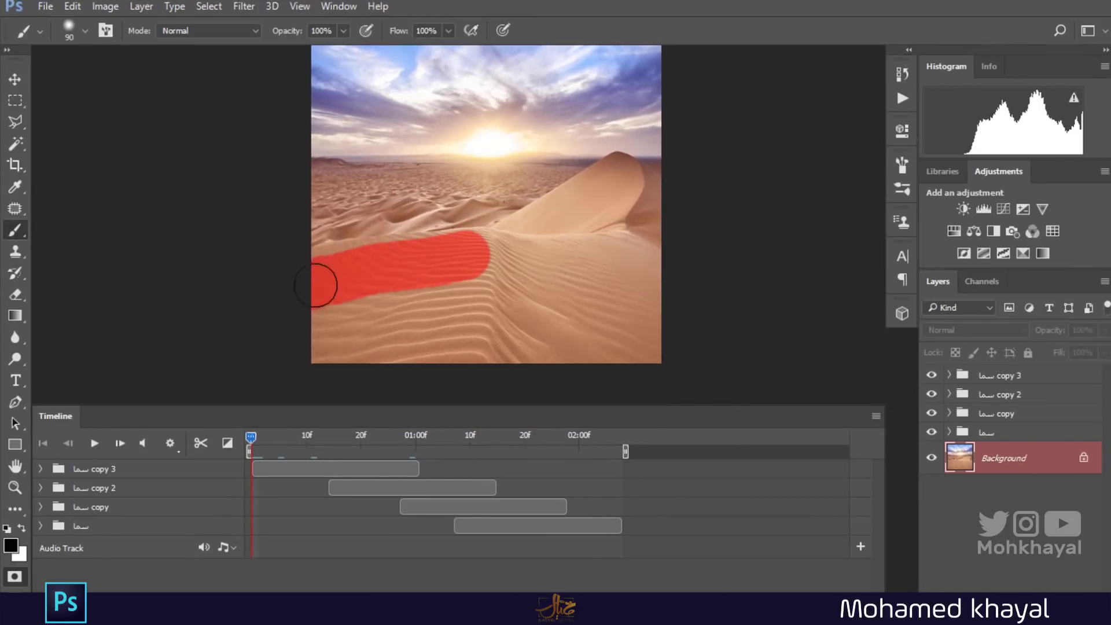
mouse_move(420, 262)
mouse_down()
mouse_move(323, 273)
mouse_move(461, 255)
mouse_move(367, 265)
mouse_move(453, 310)
mouse_move(451, 284)
mouse_move(467, 261)
mouse_move(471, 315)
mouse_move(436, 358)
mouse_move(322, 290)
mouse_move(390, 330)
mouse_move(419, 274)
mouse_up()
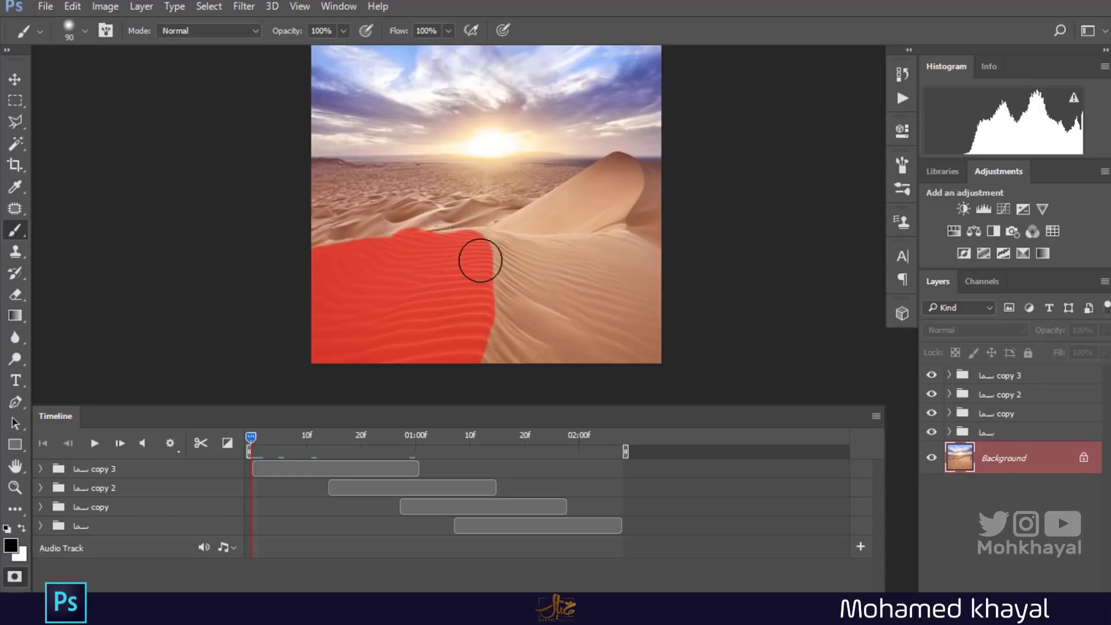
mouse_move(483, 255)
mouse_down()
mouse_move(634, 283)
mouse_move(615, 332)
mouse_move(504, 318)
mouse_move(652, 354)
mouse_move(488, 292)
mouse_move(628, 278)
mouse_move(513, 250)
mouse_move(619, 268)
mouse_move(521, 255)
mouse_up()
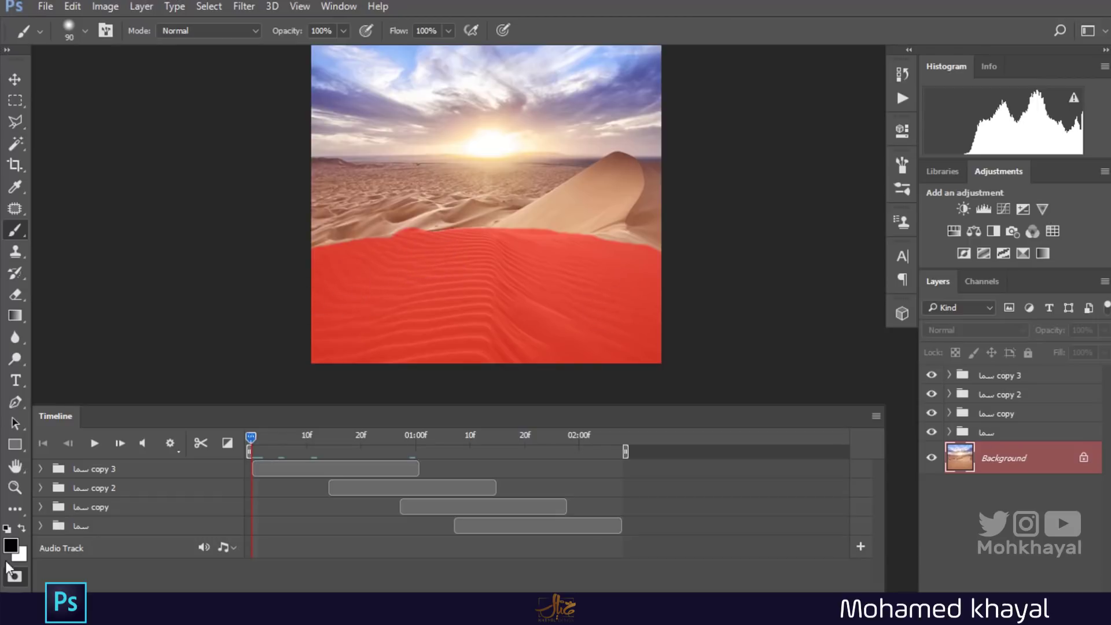
Turn the mask into a selection and invert it onto the lower dunes.
click(15, 578)
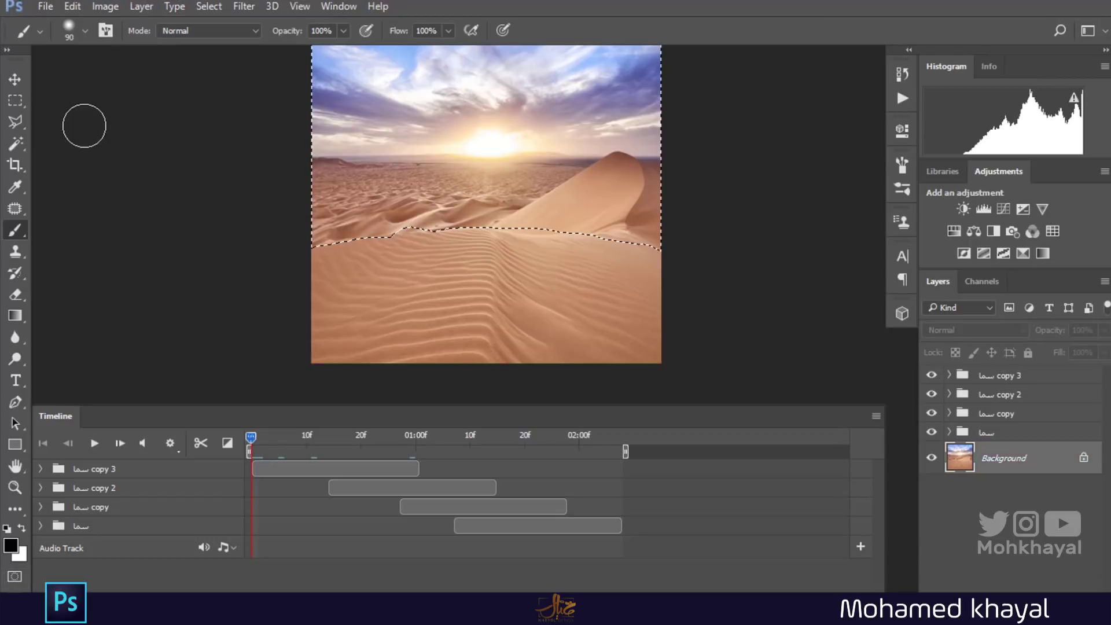
click(209, 6)
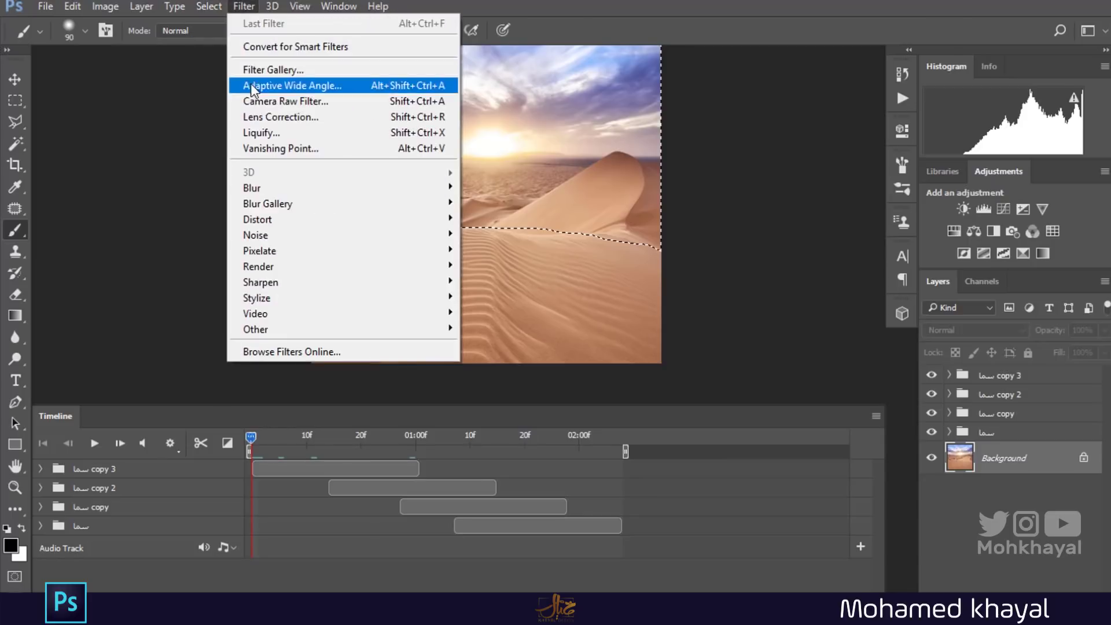
click(230, 80)
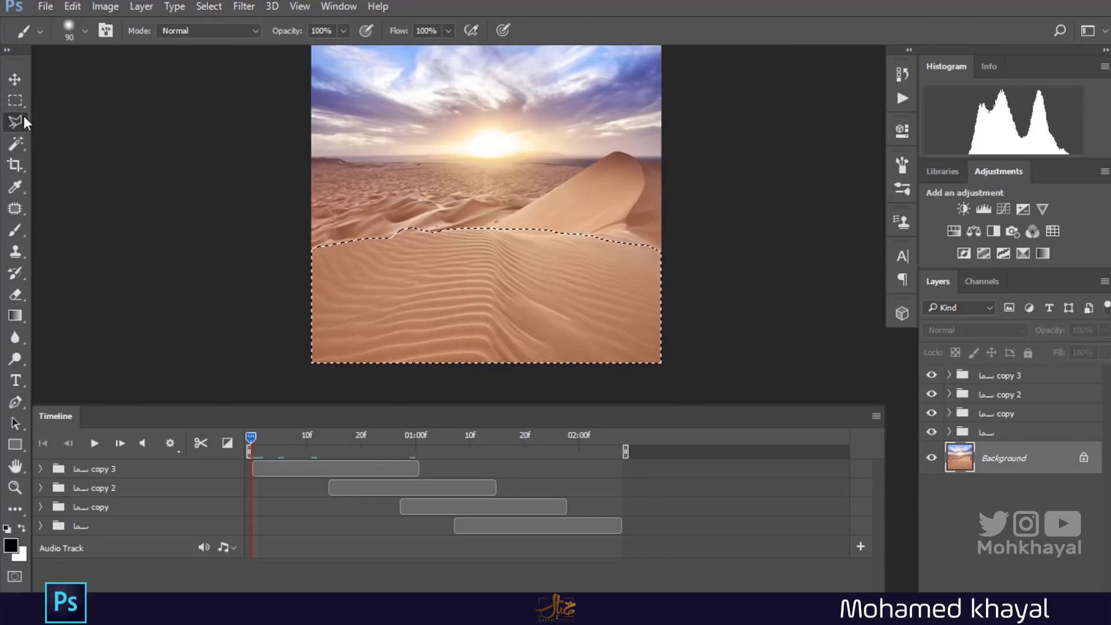
click(15, 100)
Copy the selected dunes to a new Layer 2 and trim its clip to about one second.
right_click(486, 255)
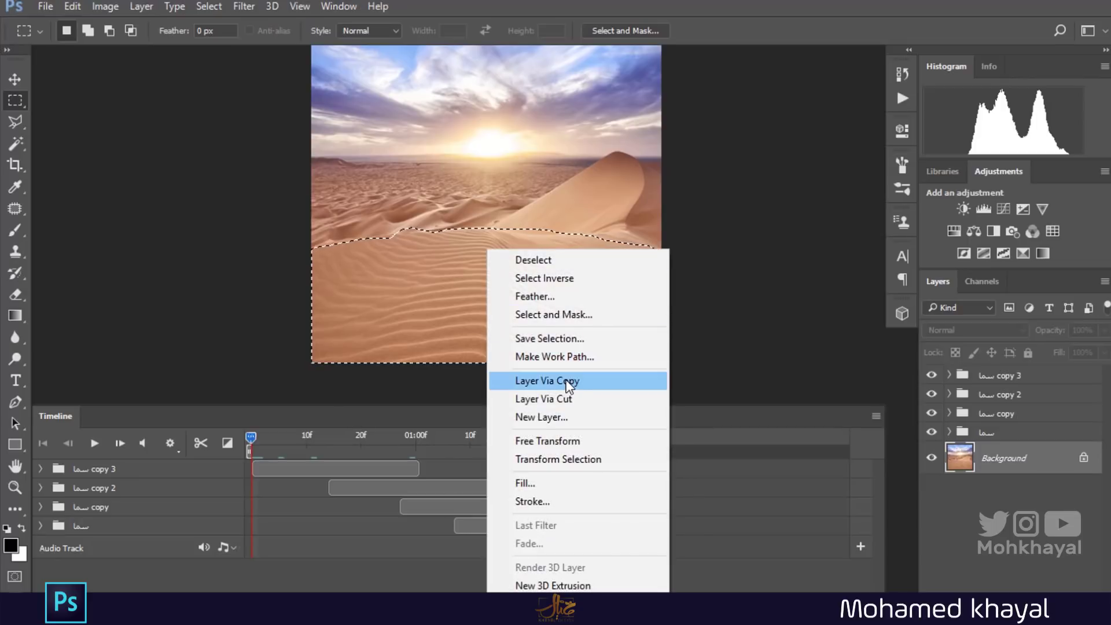
click(576, 382)
key(v)
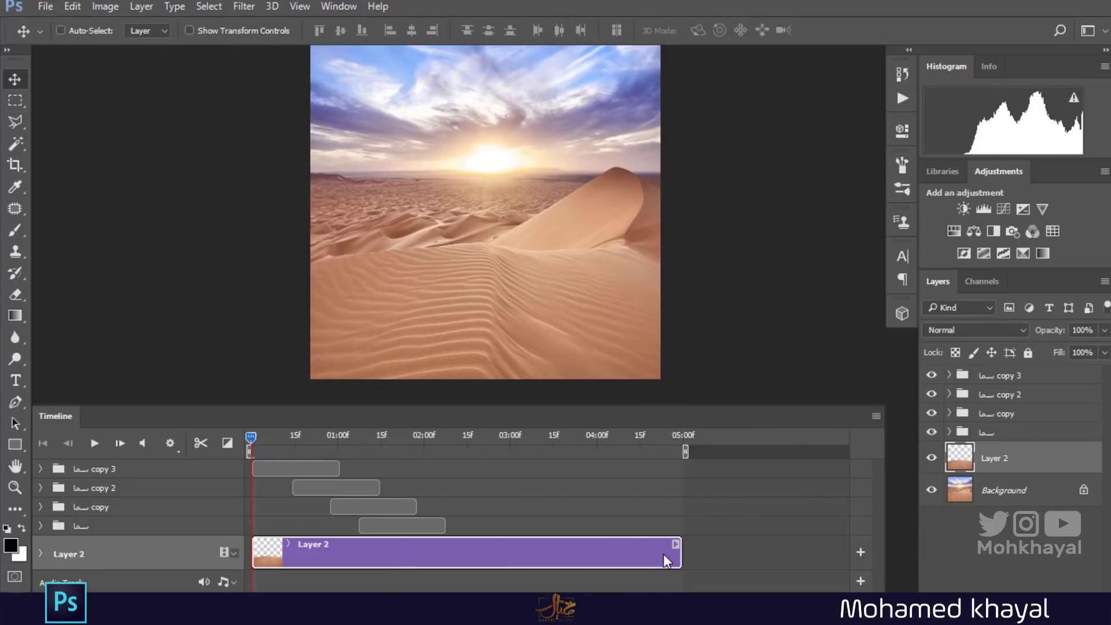
drag(677, 555, 332, 546)
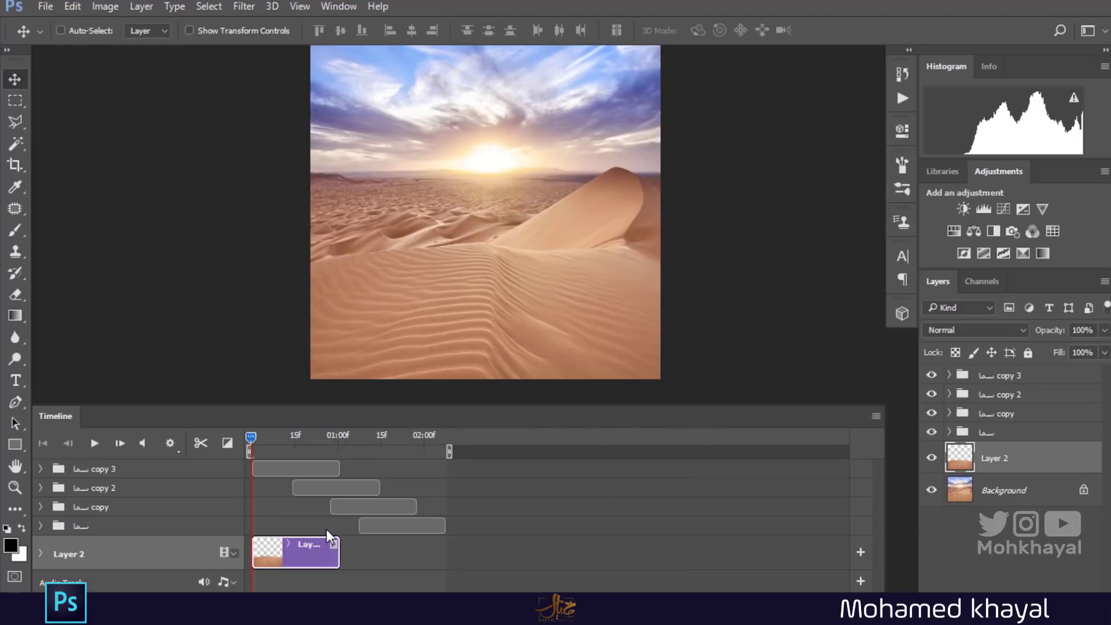
drag(110, 601, 124, 601)
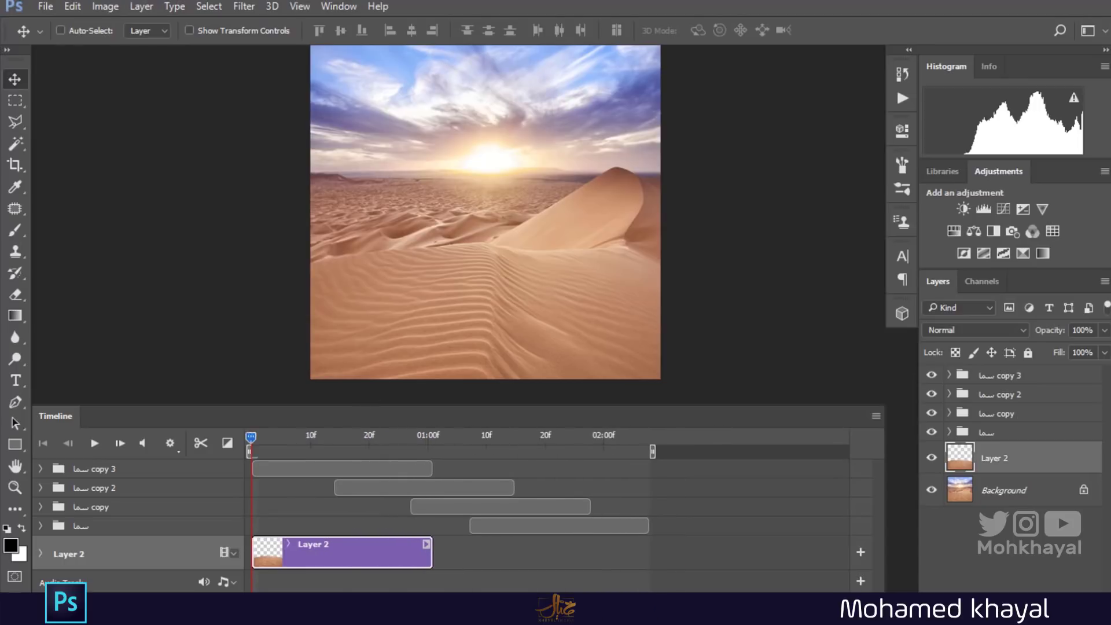
Convert Layer 2 to a smart object and set a starting Transform keyframe.
right_click(1025, 467)
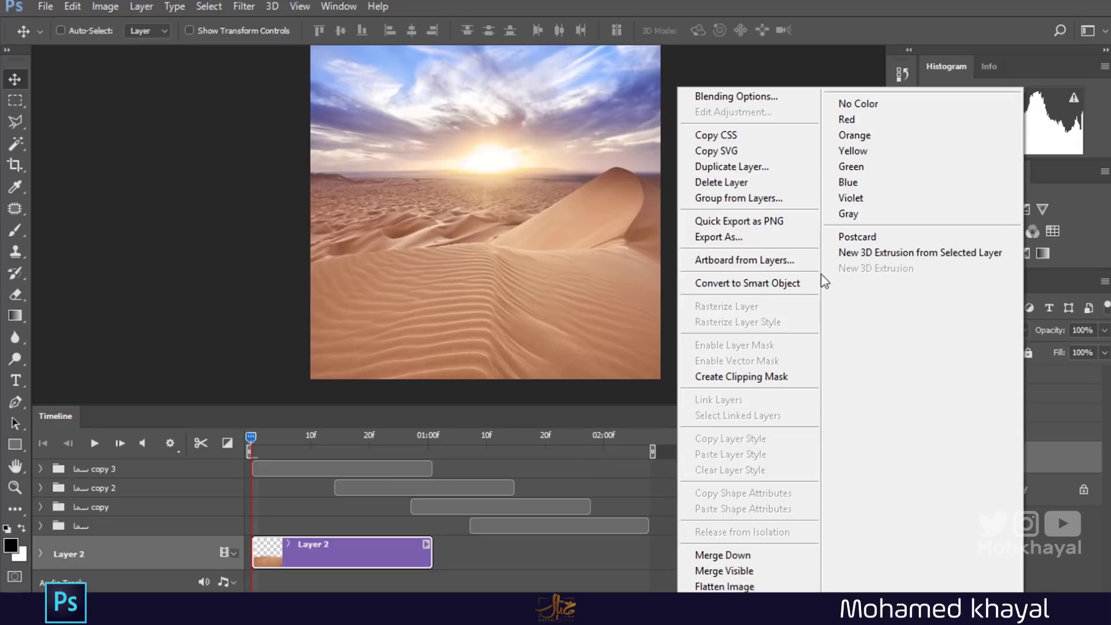
click(778, 285)
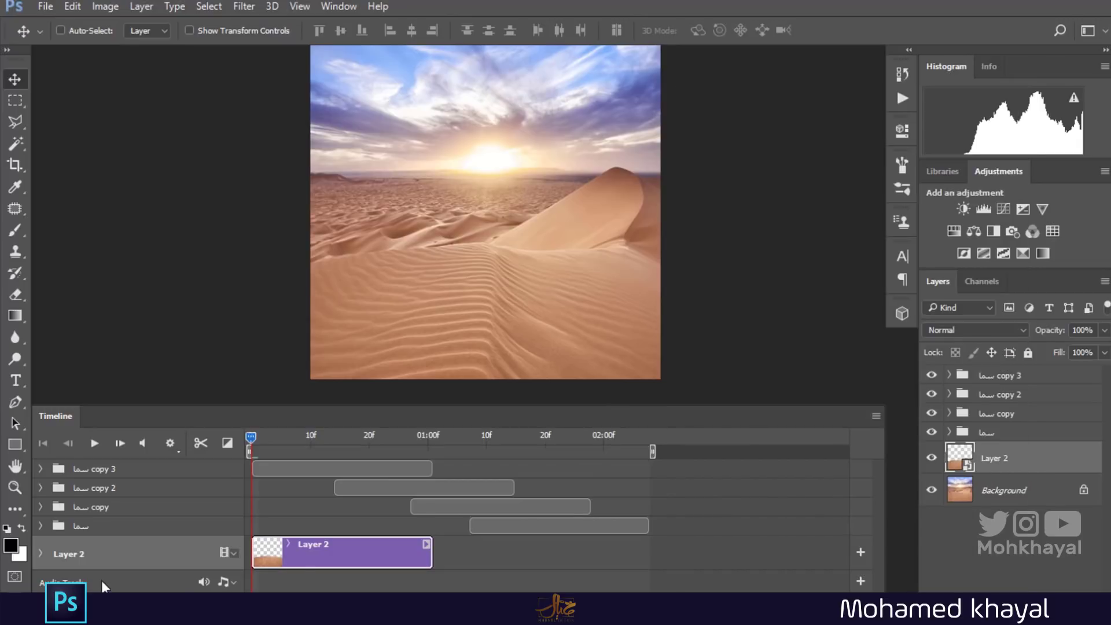
click(41, 553)
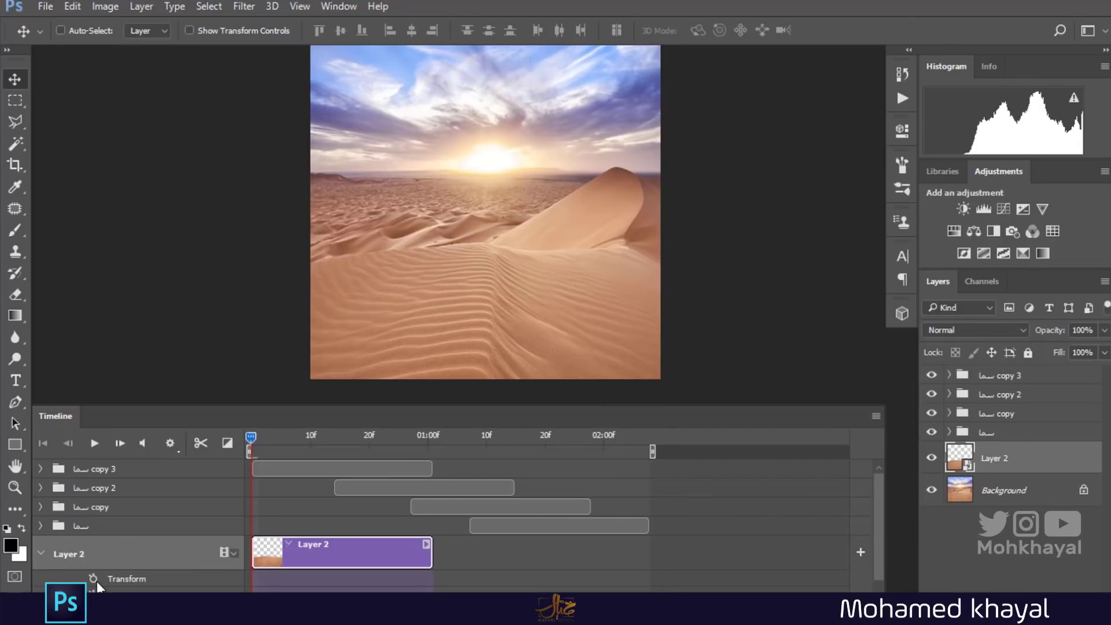
click(95, 580)
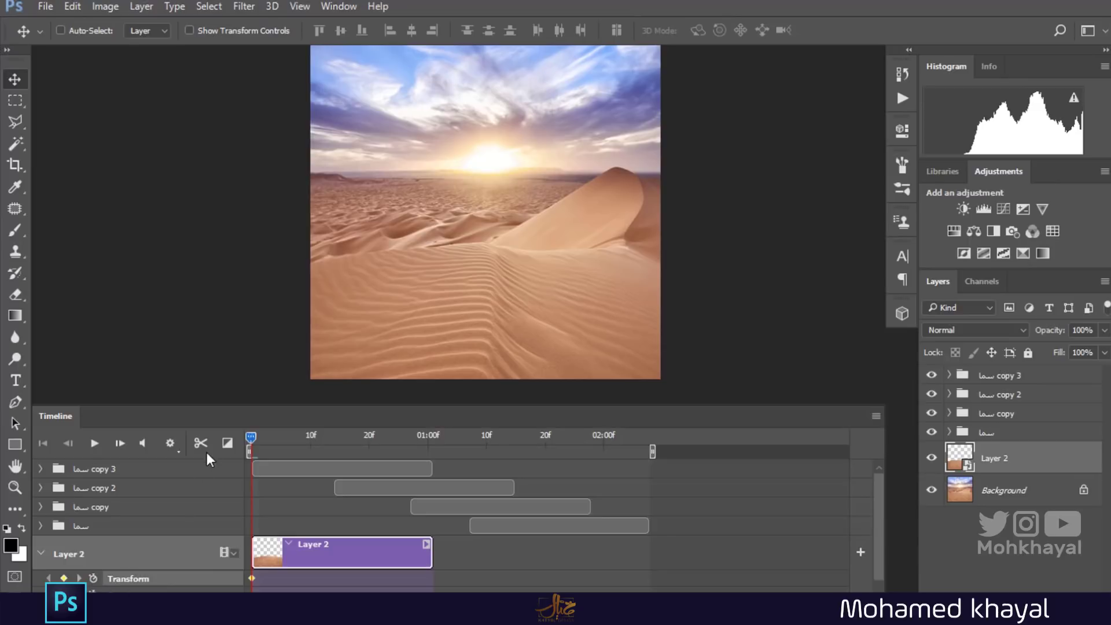
At the one-second mark, stretch Layer 2 wider with Free Transform and commit it.
drag(302, 438, 427, 424)
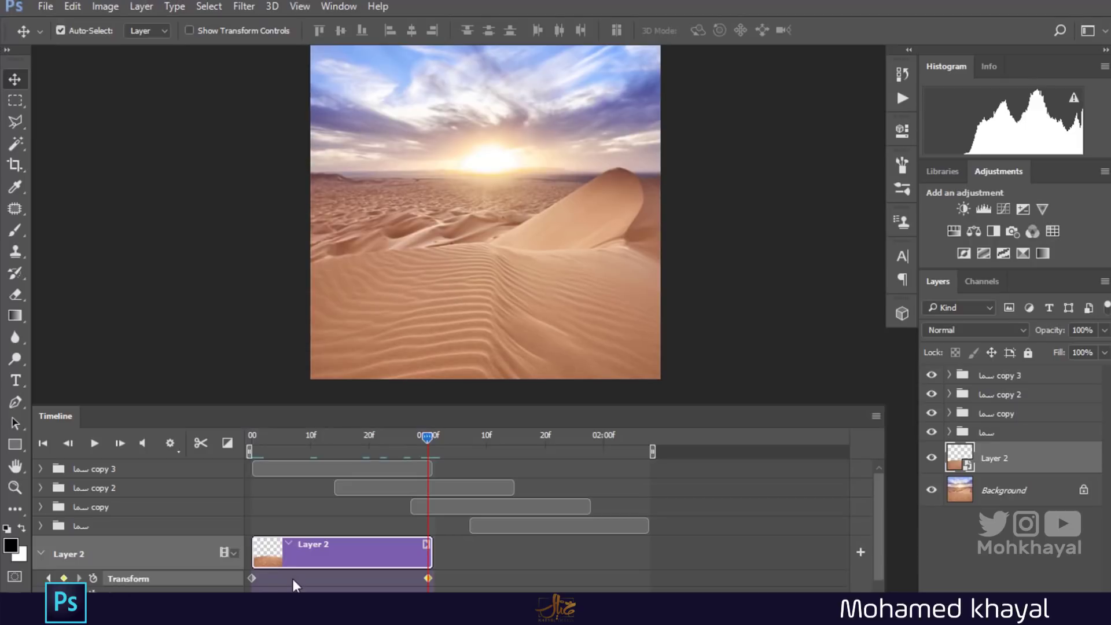
key(ctrl+t)
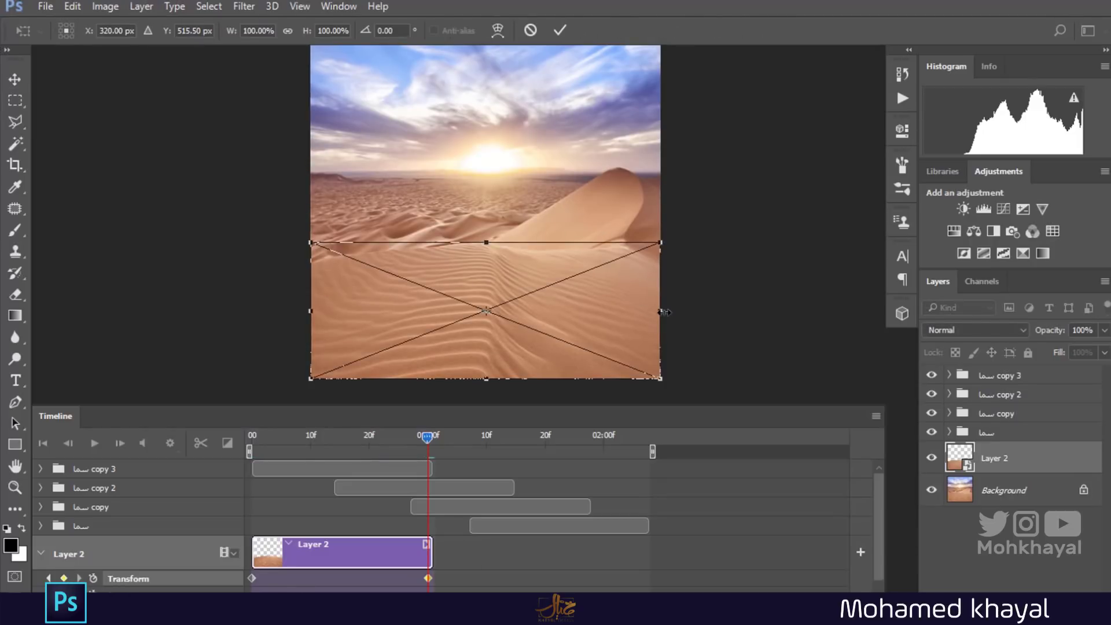
drag(666, 313, 680, 312)
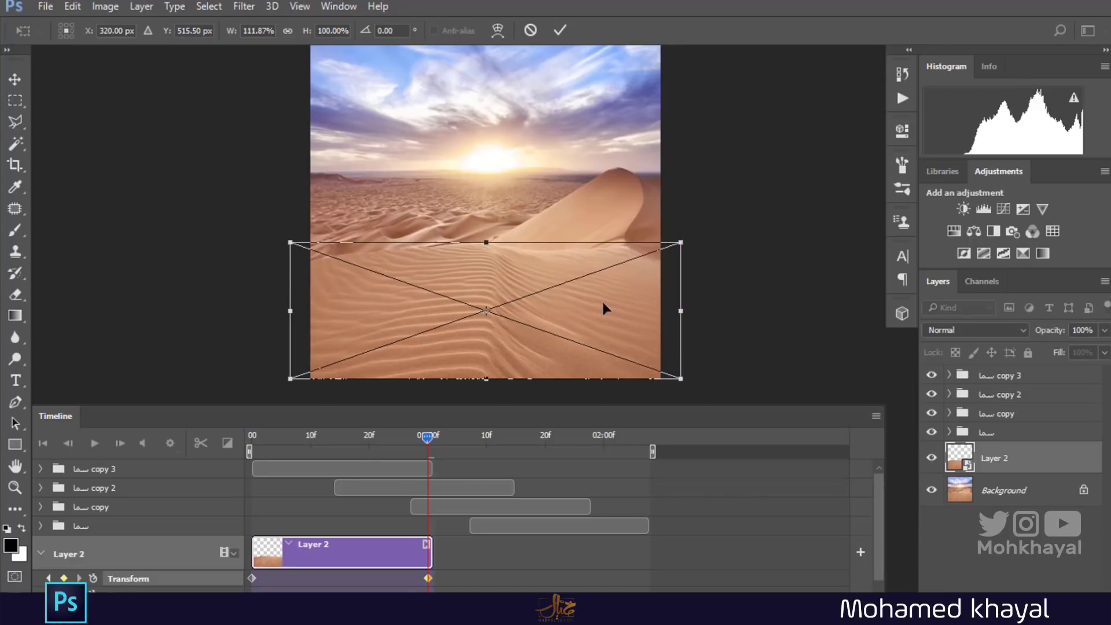
key(Return)
Add Fade transitions at both ends of the Layer 2 clip and rewind the playhead.
click(227, 443)
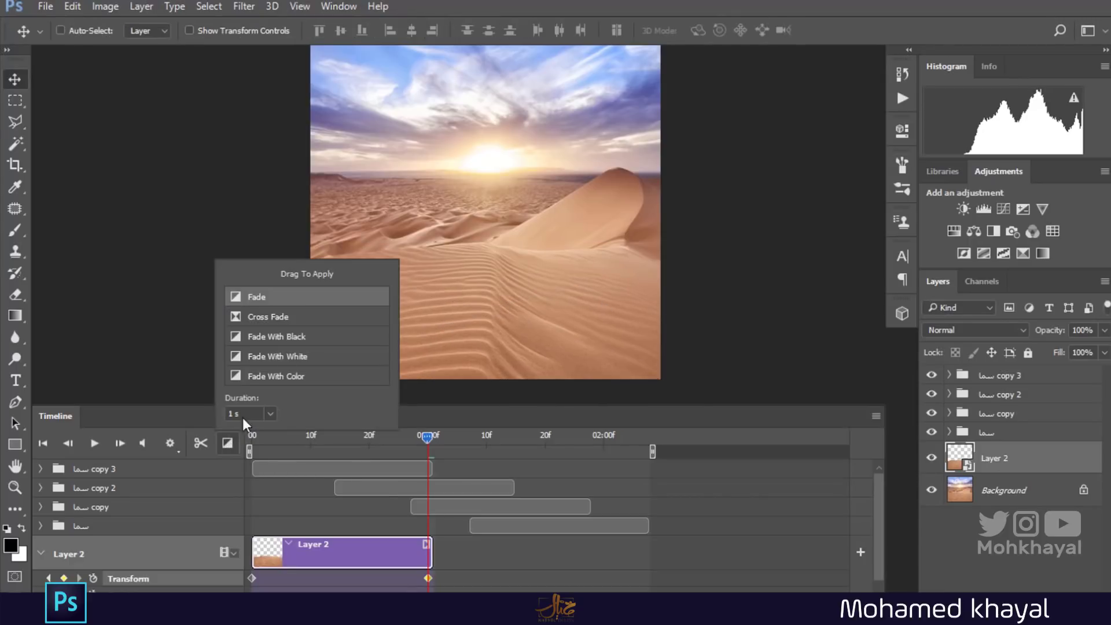
drag(287, 354, 301, 547)
drag(254, 296, 404, 552)
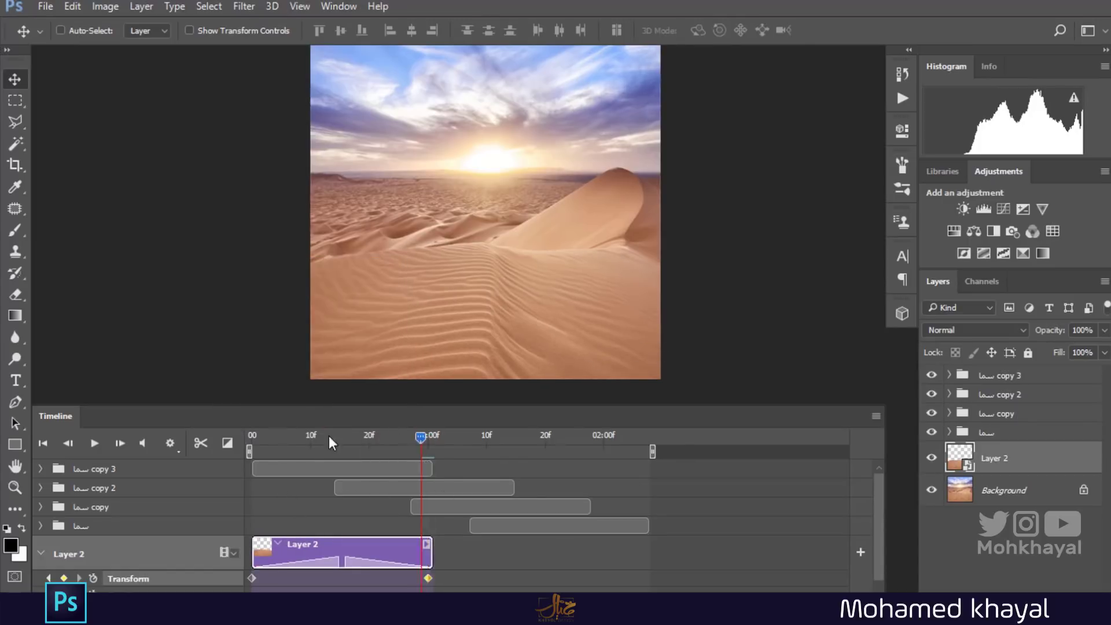
click(252, 440)
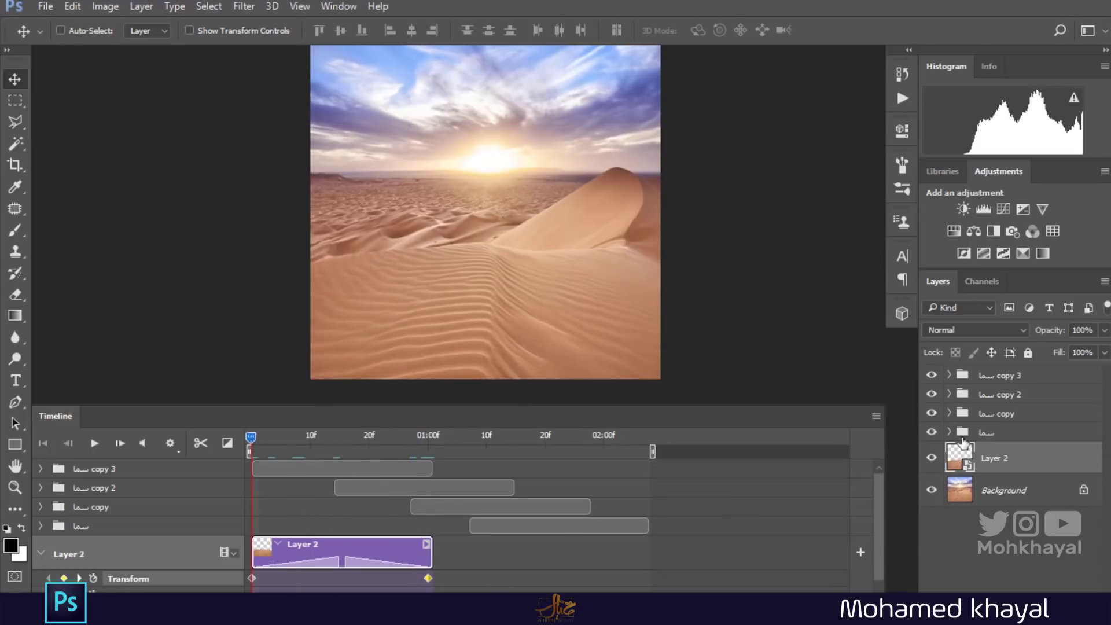
Put Layer 2 in a new group and rename it رمل.
drag(963, 442, 986, 463)
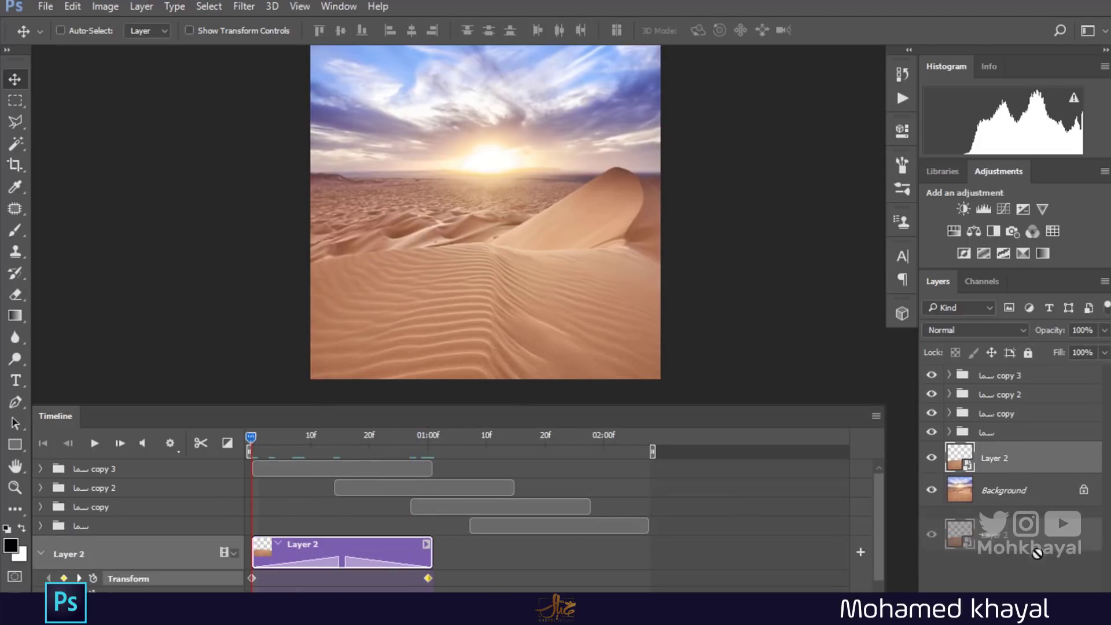
key(ctrl+g)
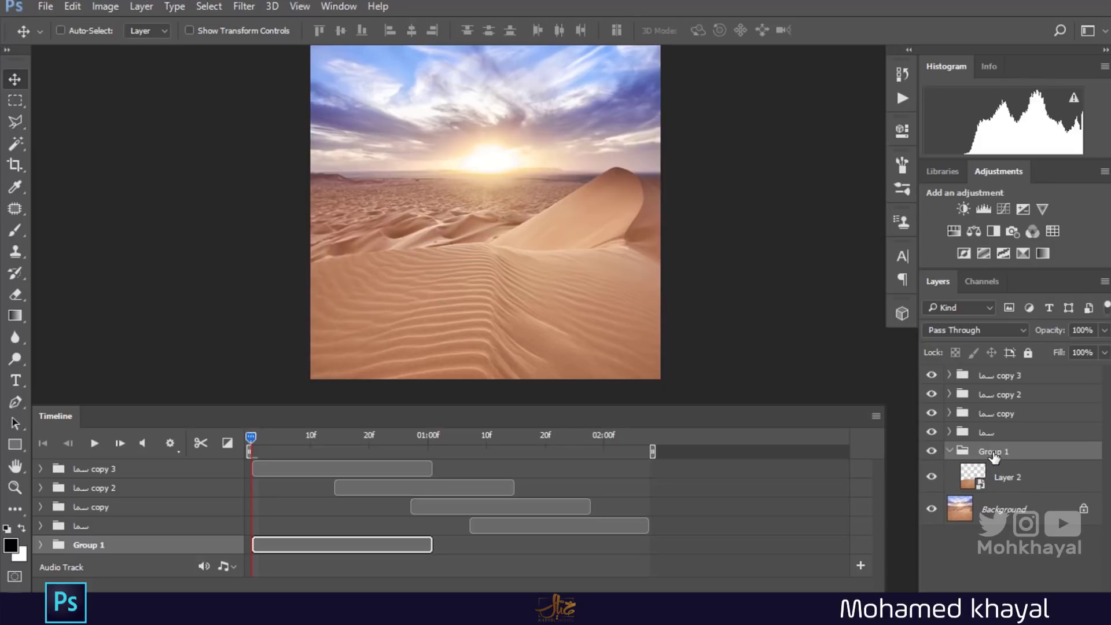
click(949, 451)
double_click(997, 451)
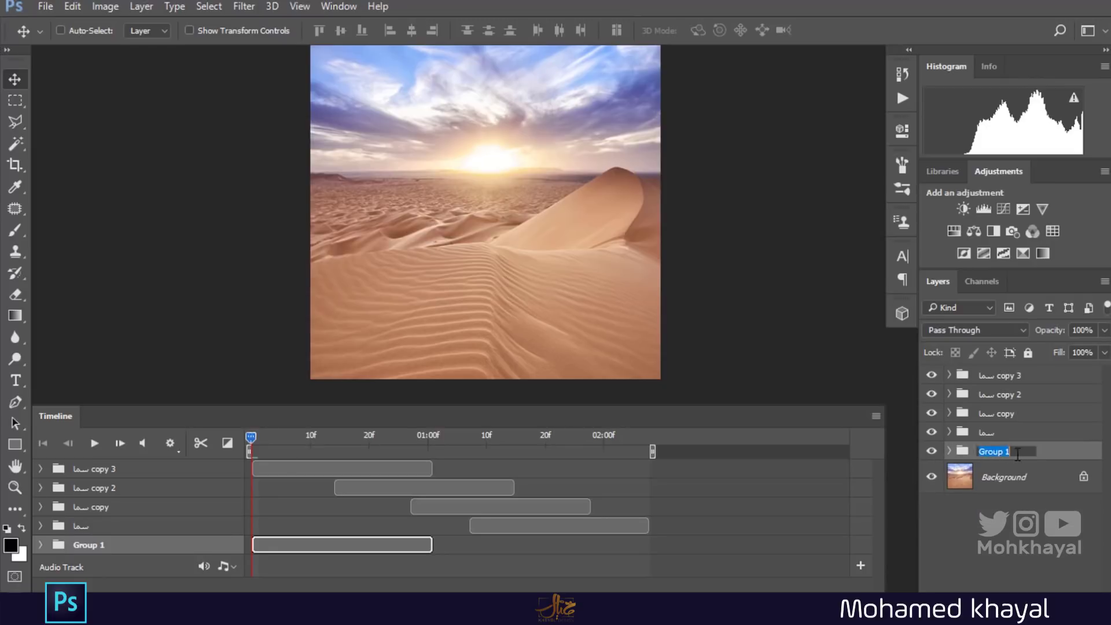
text(س)
click(1008, 513)
Duplicate the رمل group and shift two copies' clips to start later on the timeline.
click(1009, 457)
drag(1007, 460, 1056, 583)
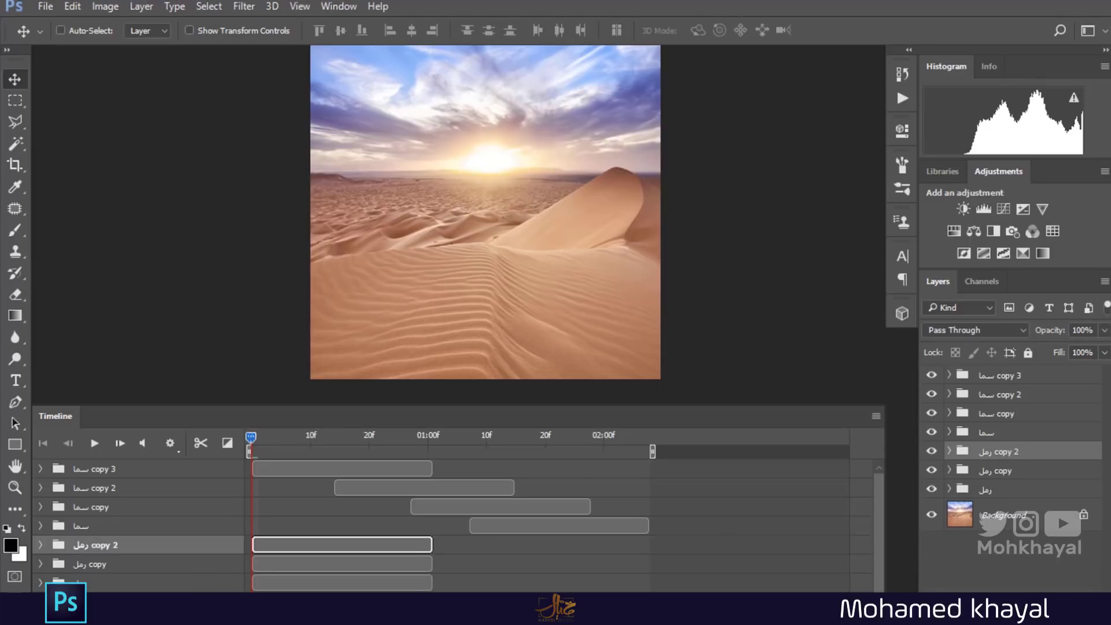
key(ctrl+j)
drag(404, 563, 474, 564)
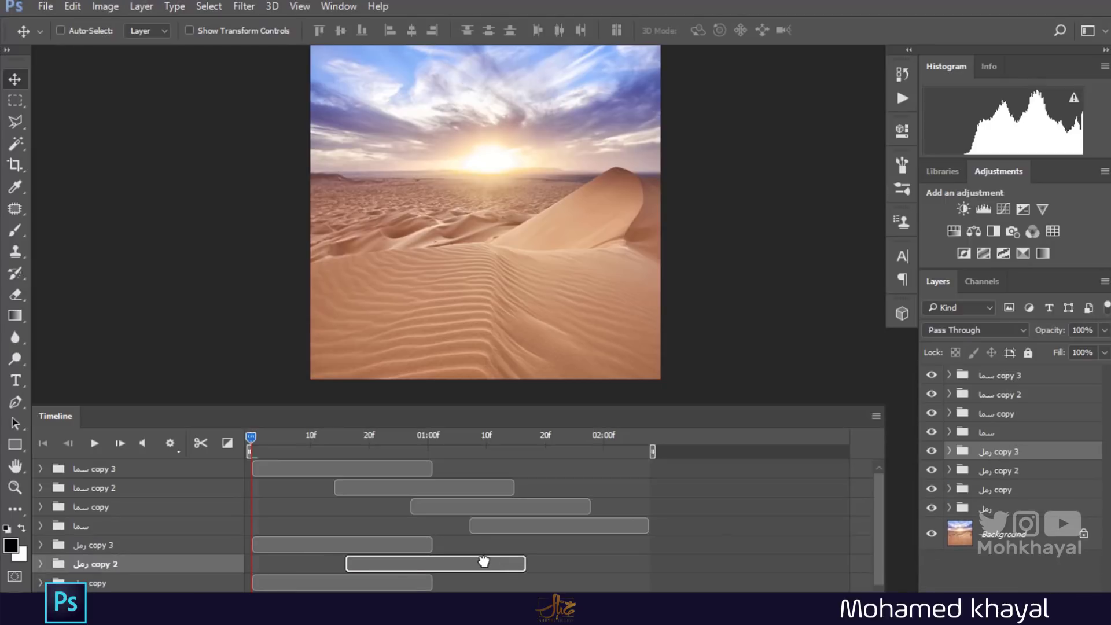
drag(405, 583, 552, 583)
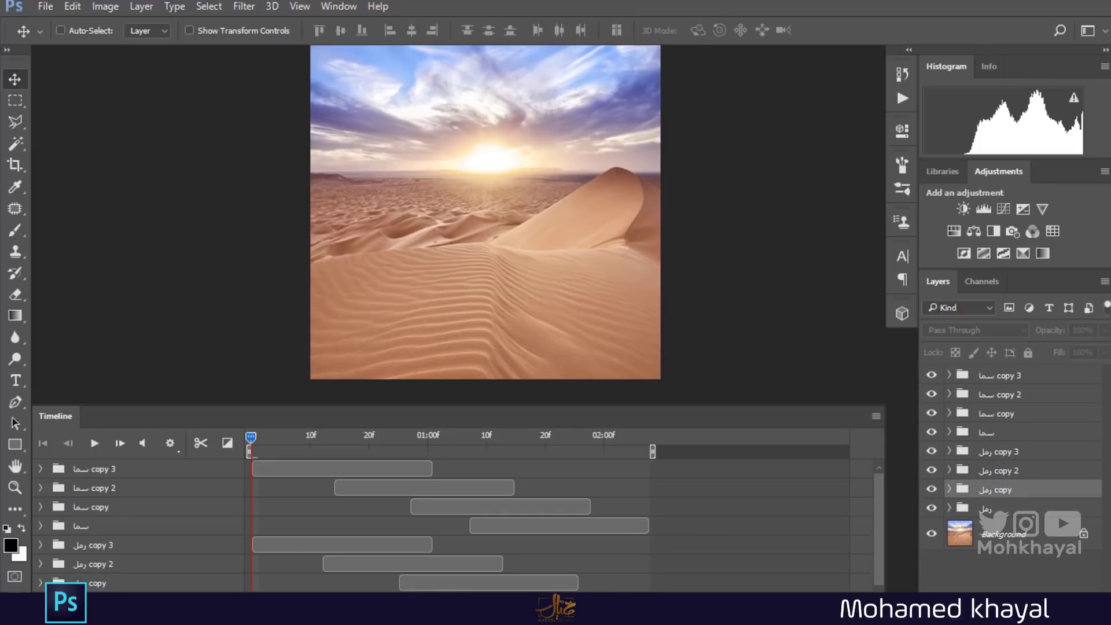
key(alt+bracketleft)
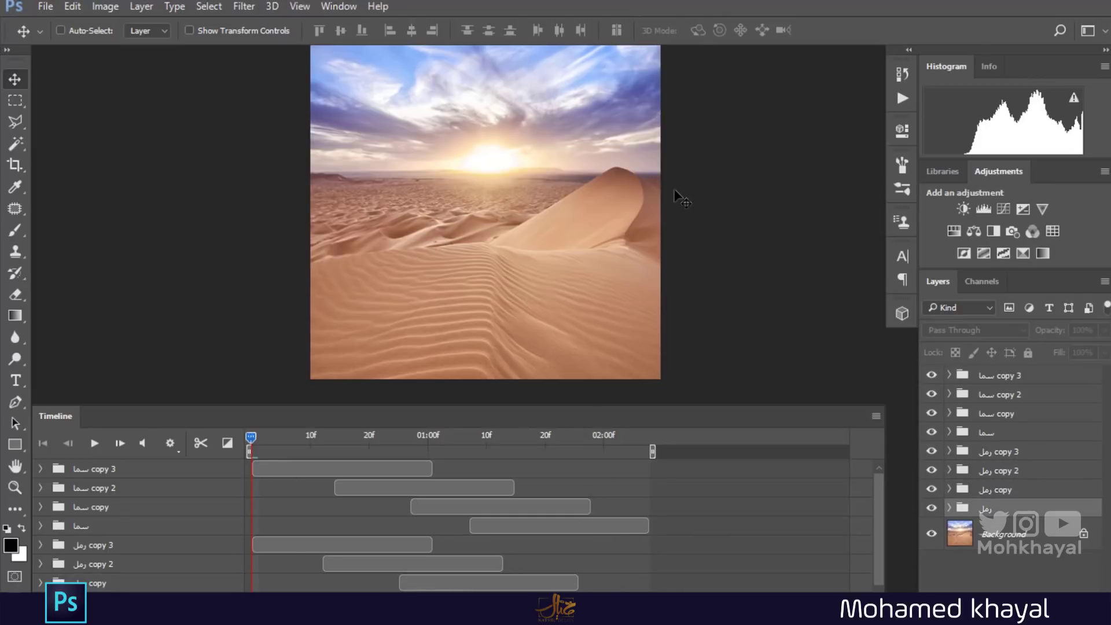
Preview and stop the animation, hide the Timeline panel, and fit the image on screen.
key(space)
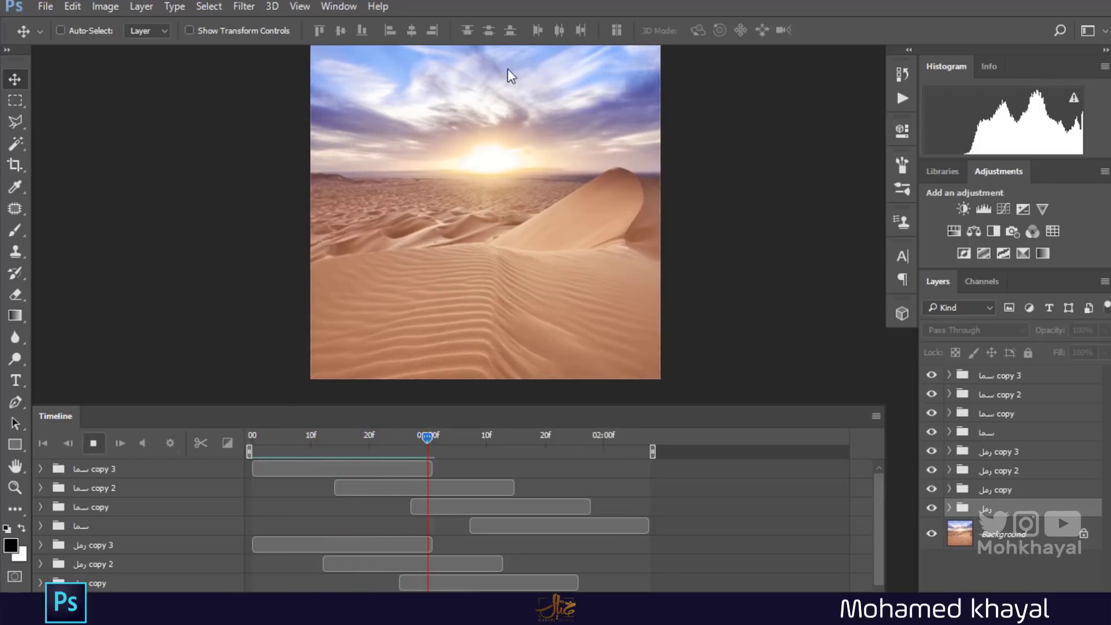
click(91, 444)
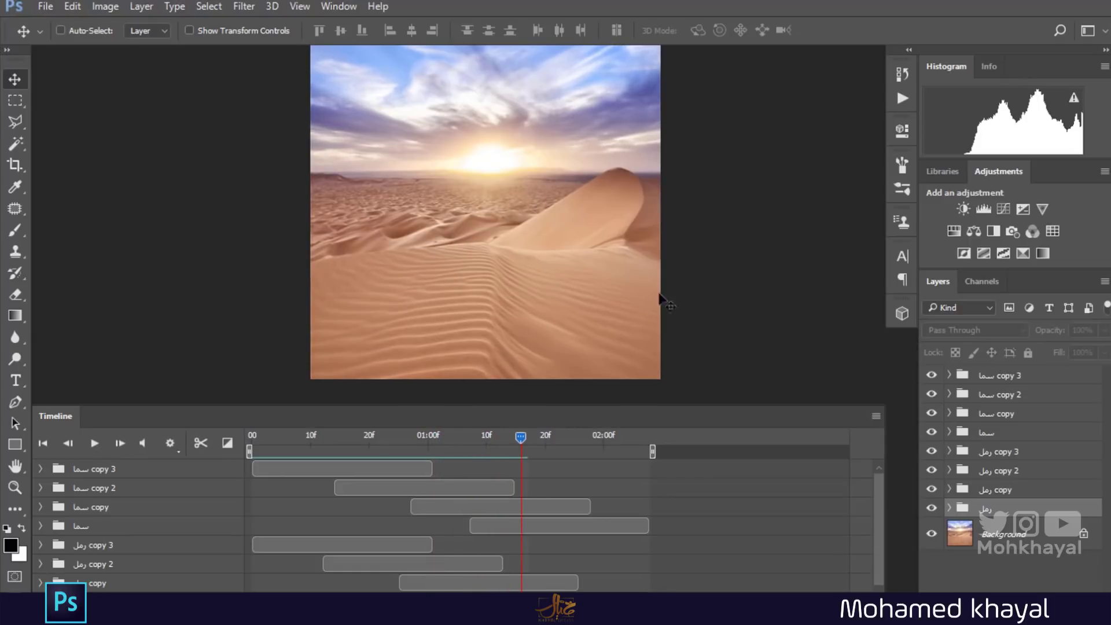
click(340, 6)
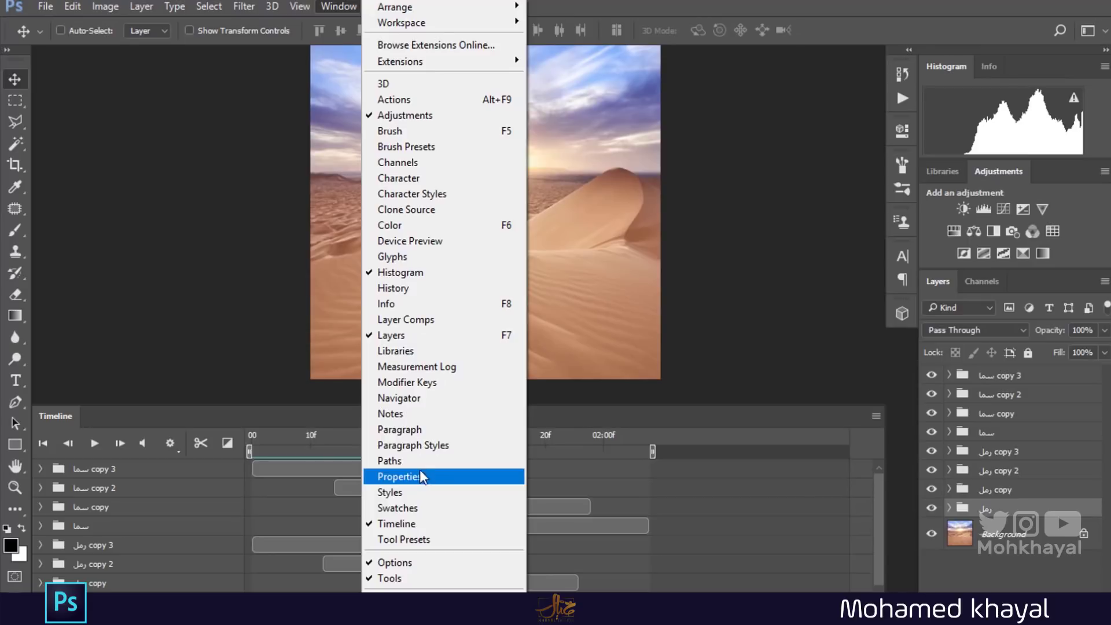
click(418, 520)
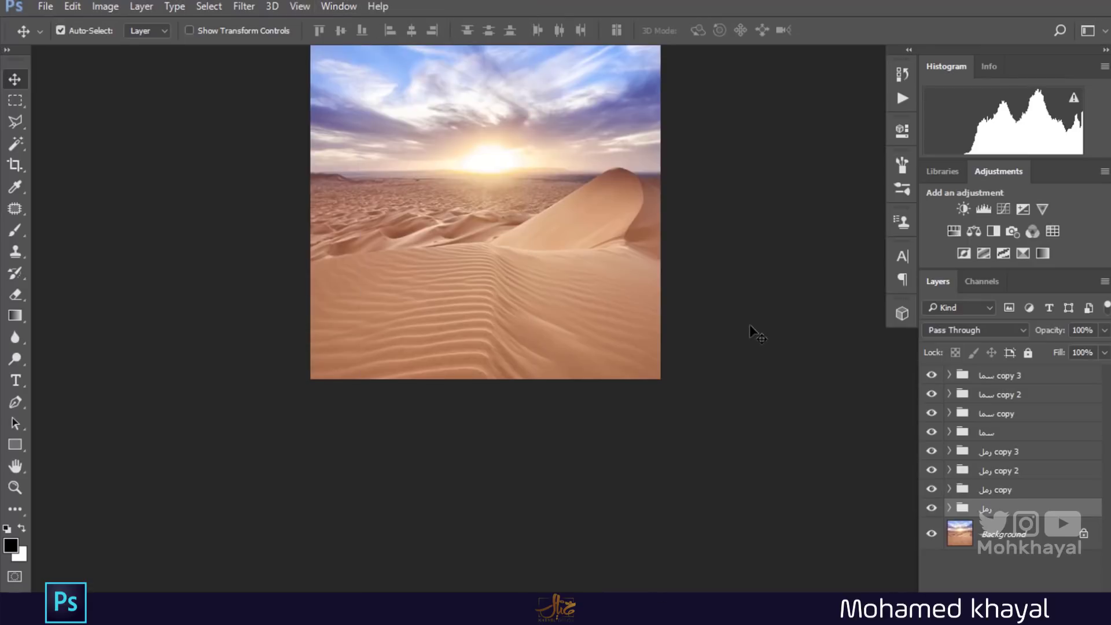
key(ctrl+0)
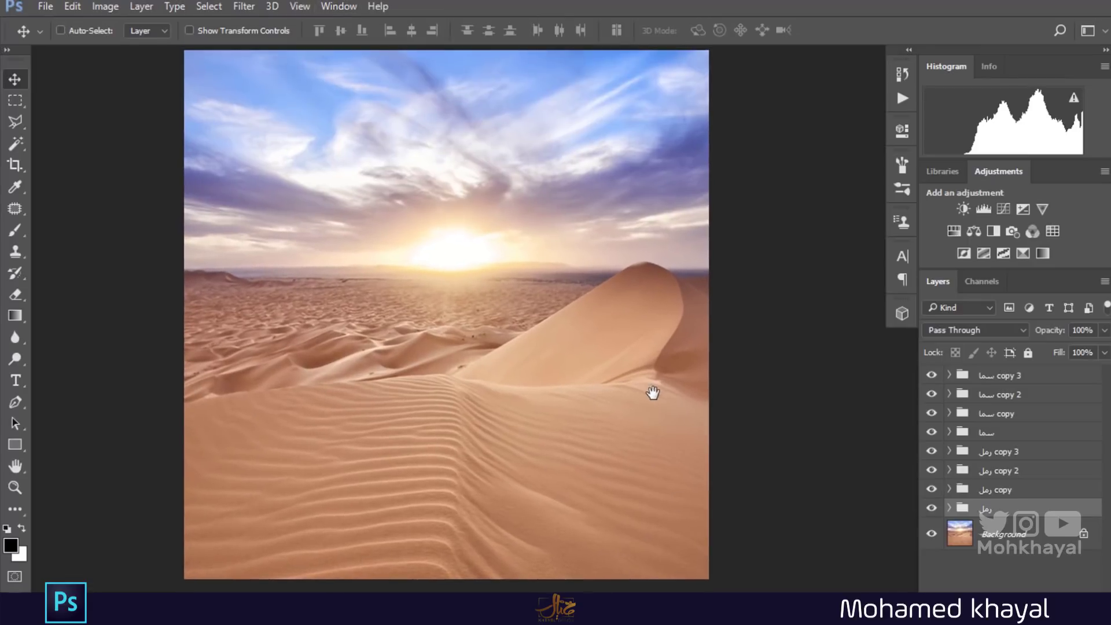
Cycle through screen modes to view the desert scene full screen.
key(f)
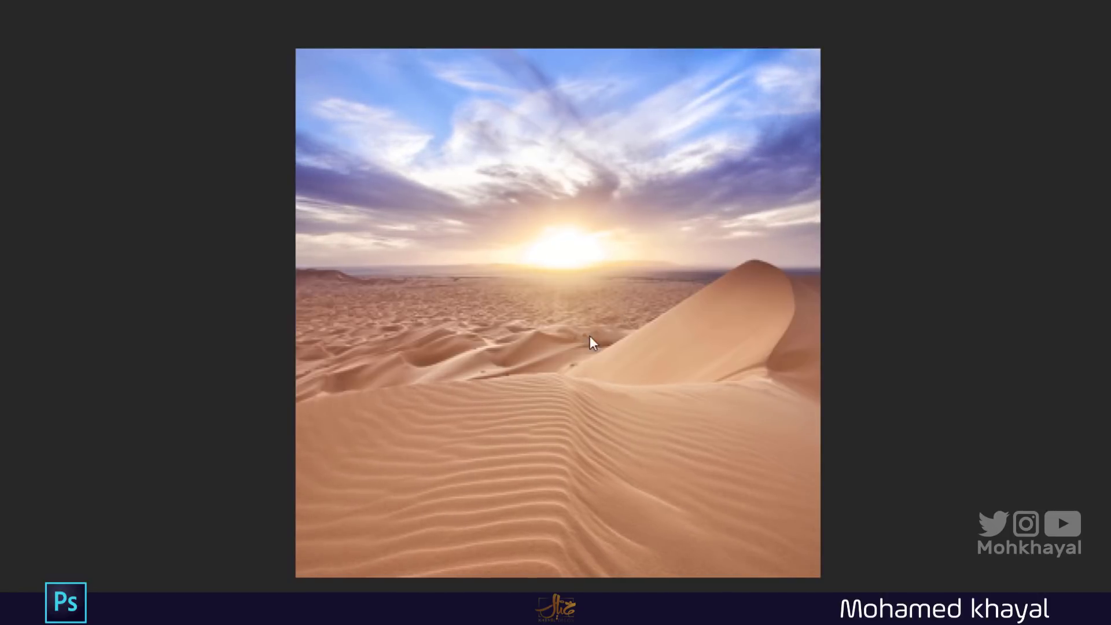
key(f)
key(f)
key(f)
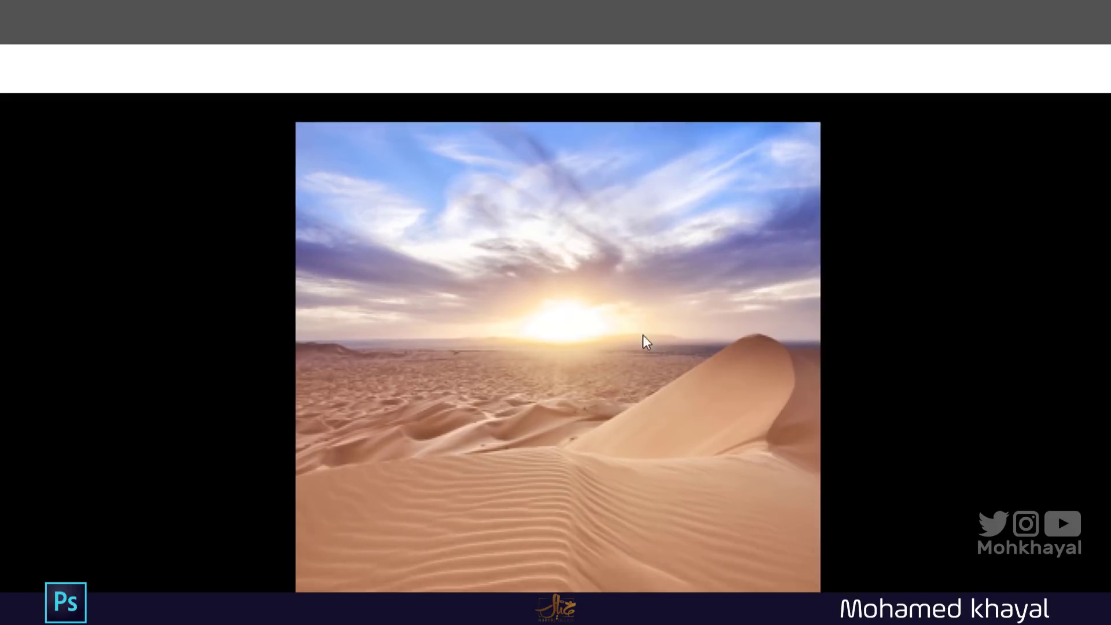
key(f)
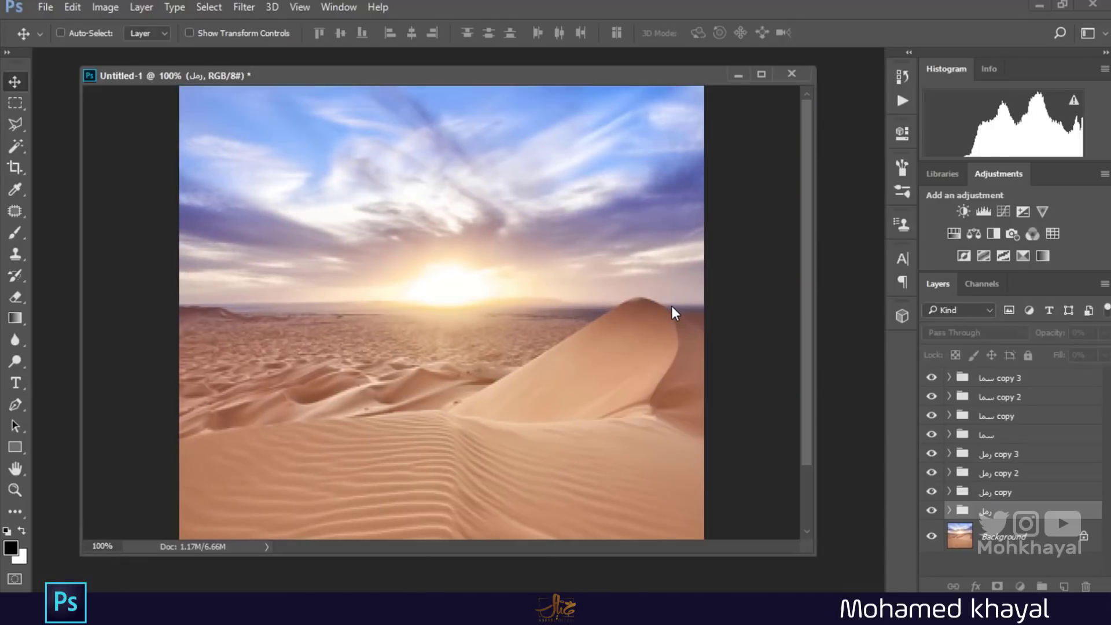
Zoom to 66.67% and add a Color Lookup above سما copy 3 using U-9995-LTR.3dl.
key(ctrl+minus)
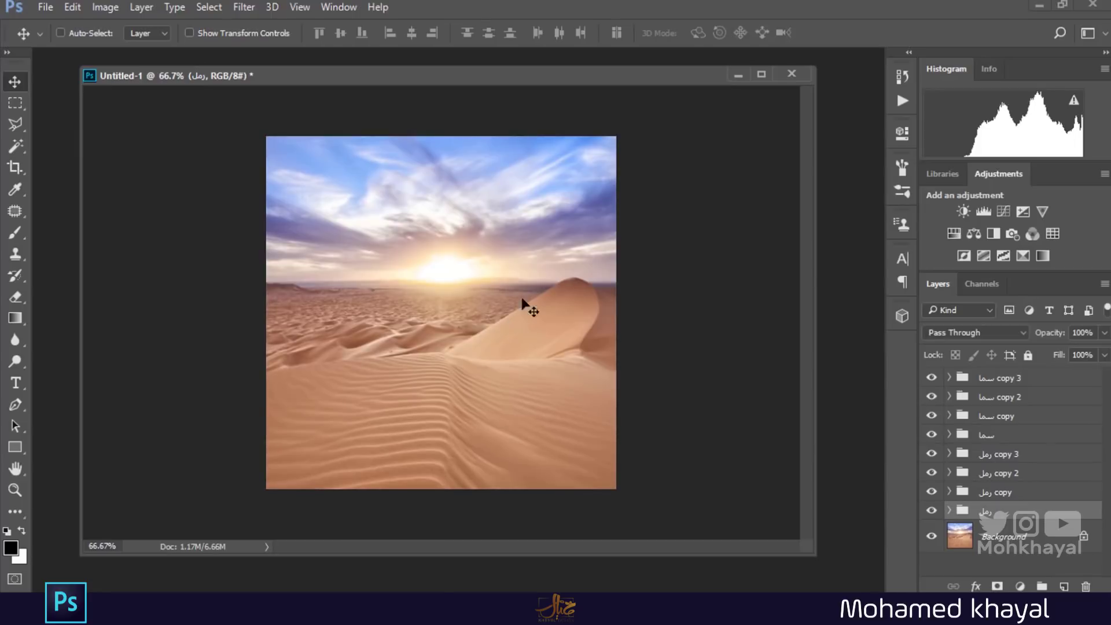
drag(446, 89, 473, 89)
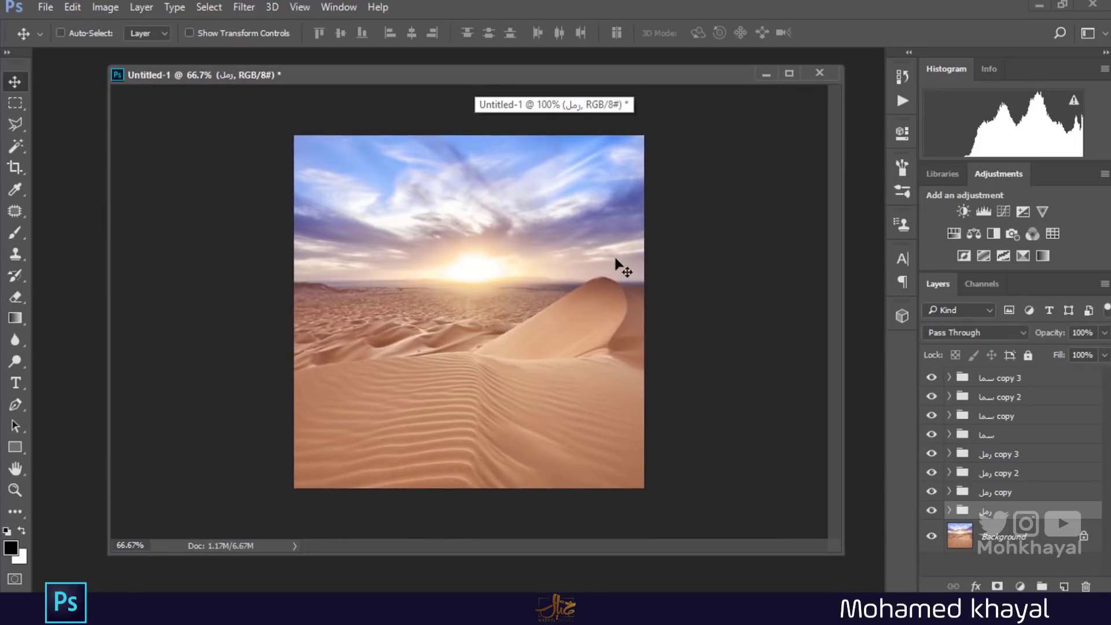
click(1031, 381)
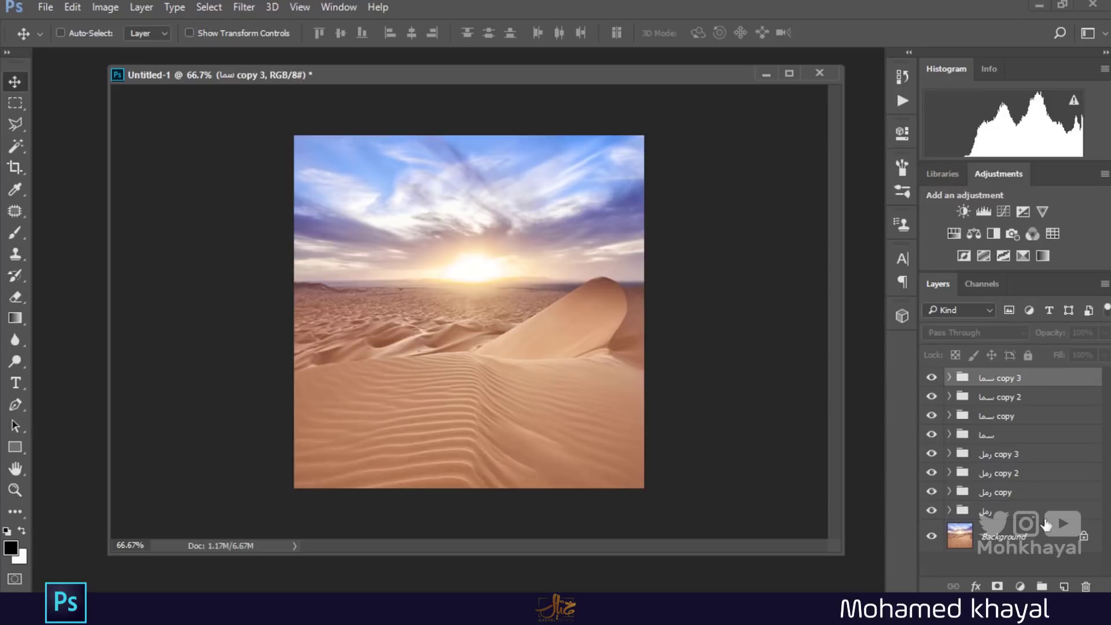
click(1057, 231)
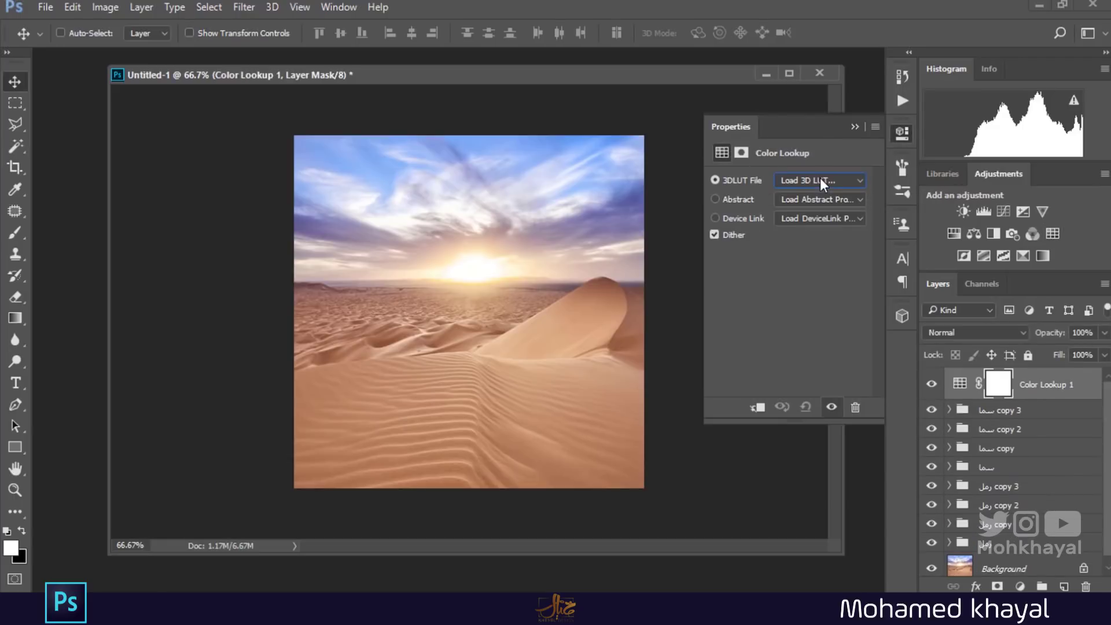
click(820, 178)
click(822, 260)
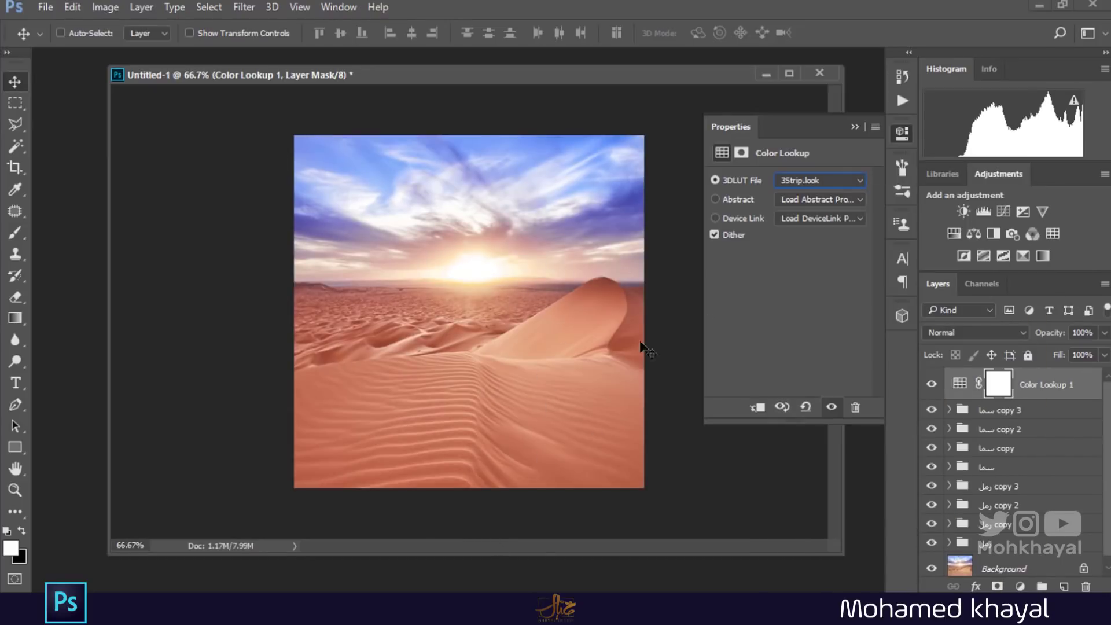
click(845, 180)
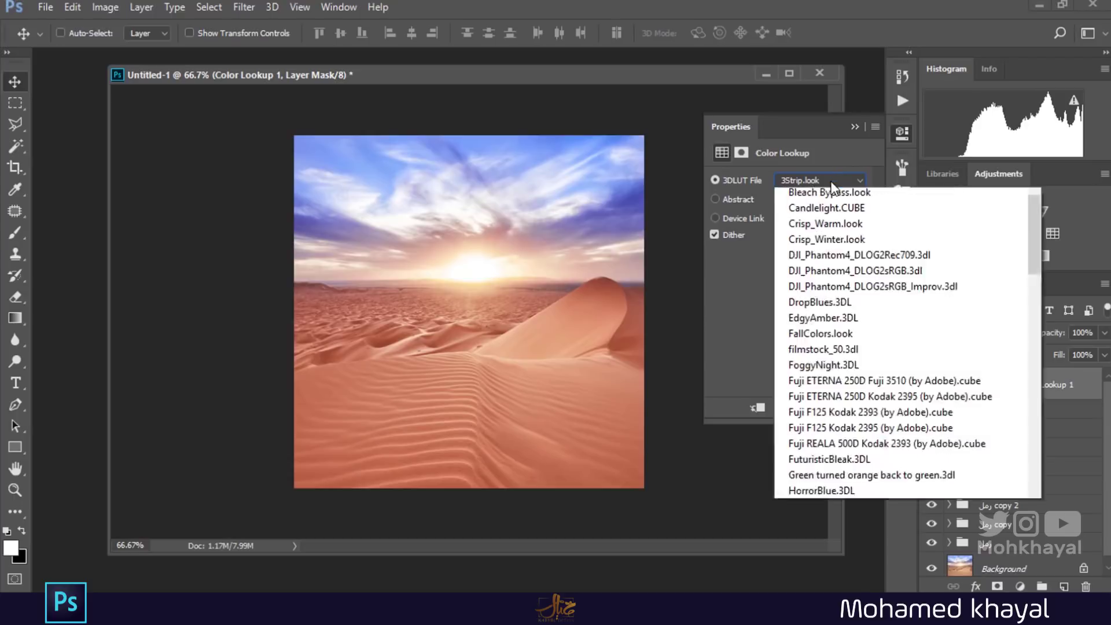
scroll(870, 246, down, 15)
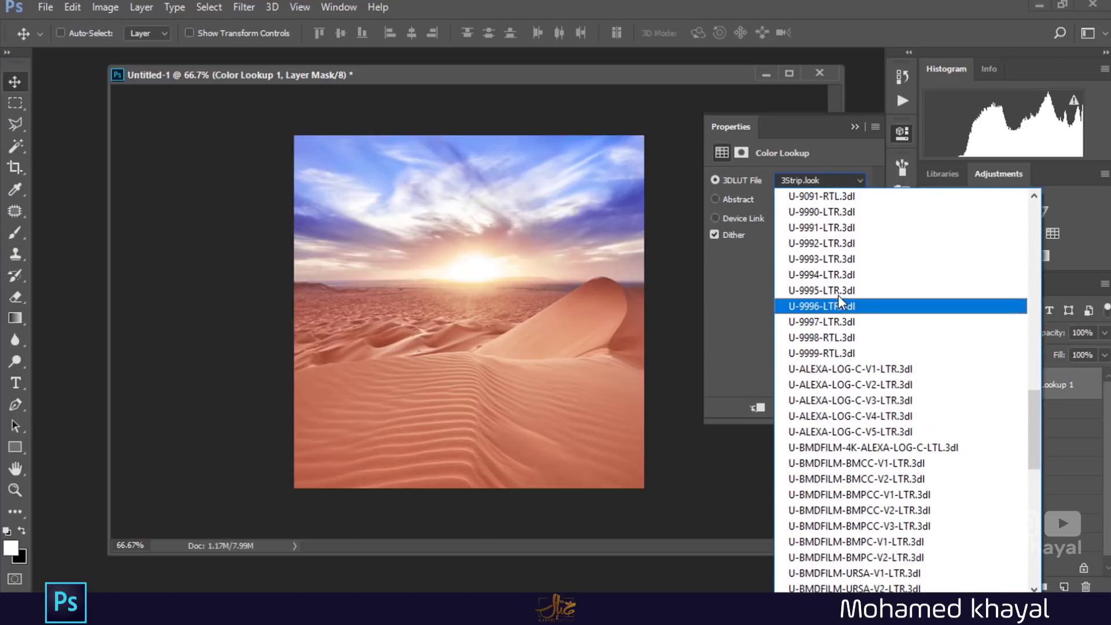
click(838, 290)
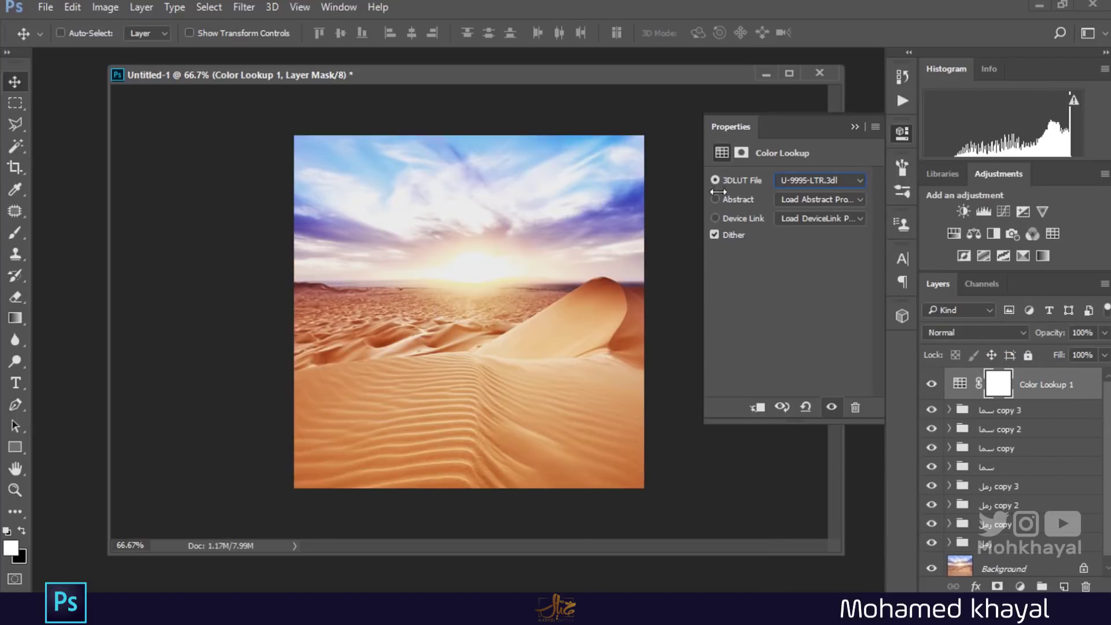
Set the Color Lookup layer's Fill to 38% and bring the desert document forward.
click(1103, 355)
click(1055, 376)
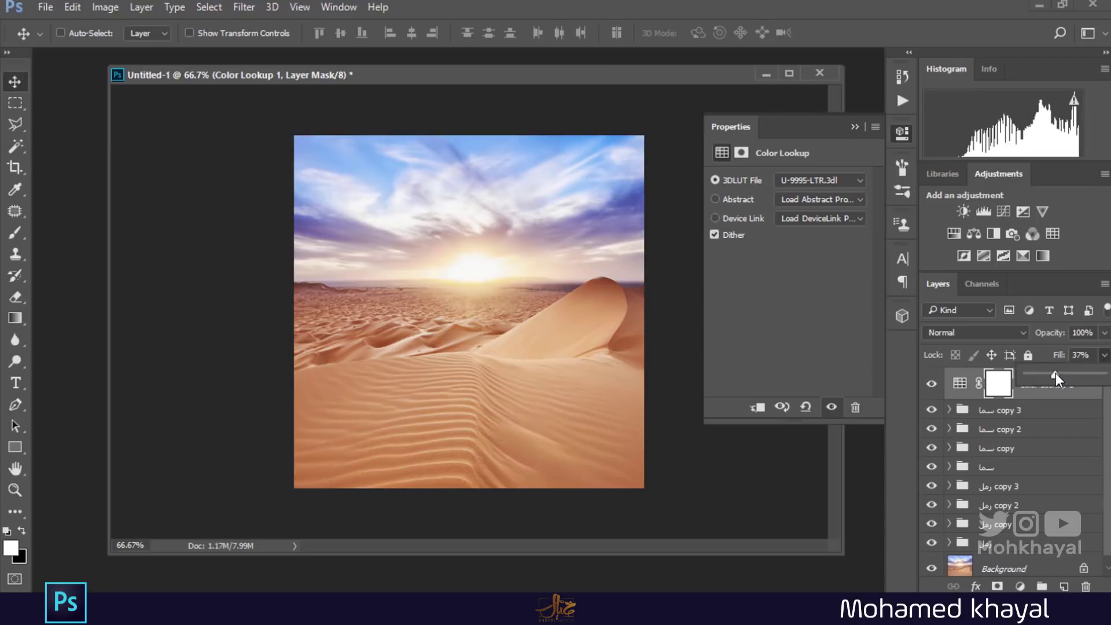
click(677, 488)
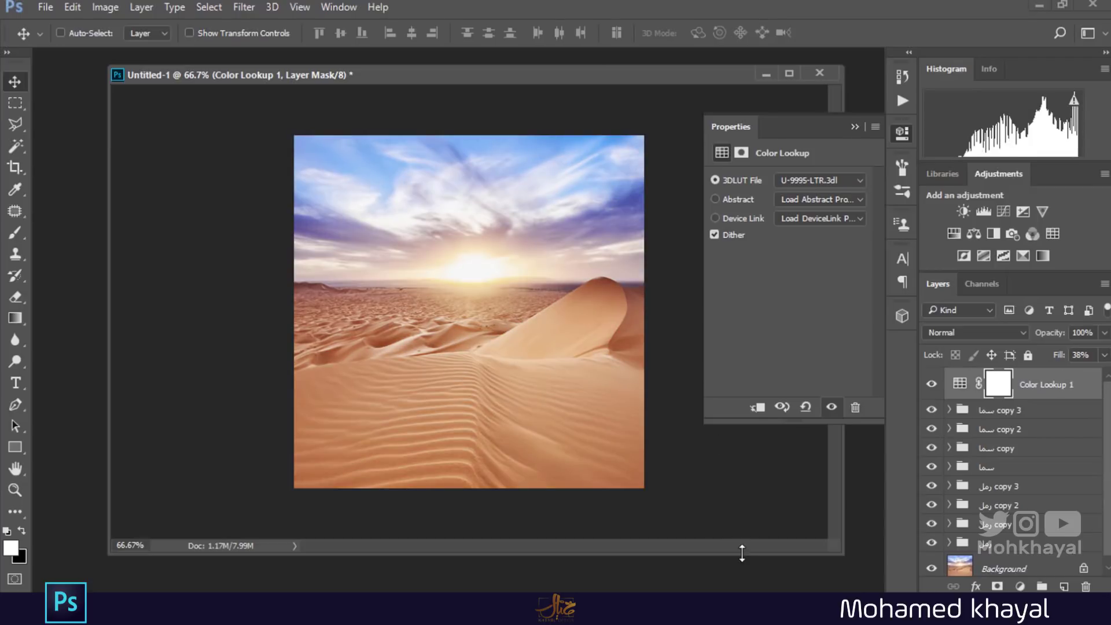
click(854, 126)
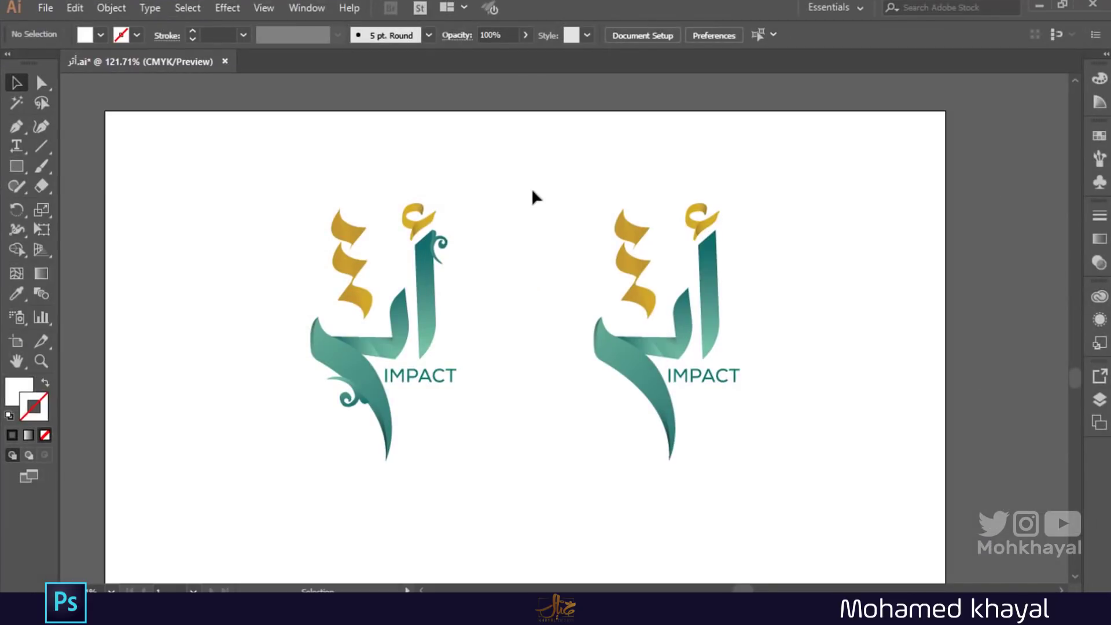
mouse_move(516, 170)
mouse_down()
mouse_move(864, 529)
mouse_move(512, 231)
mouse_move(241, 488)
mouse_up()
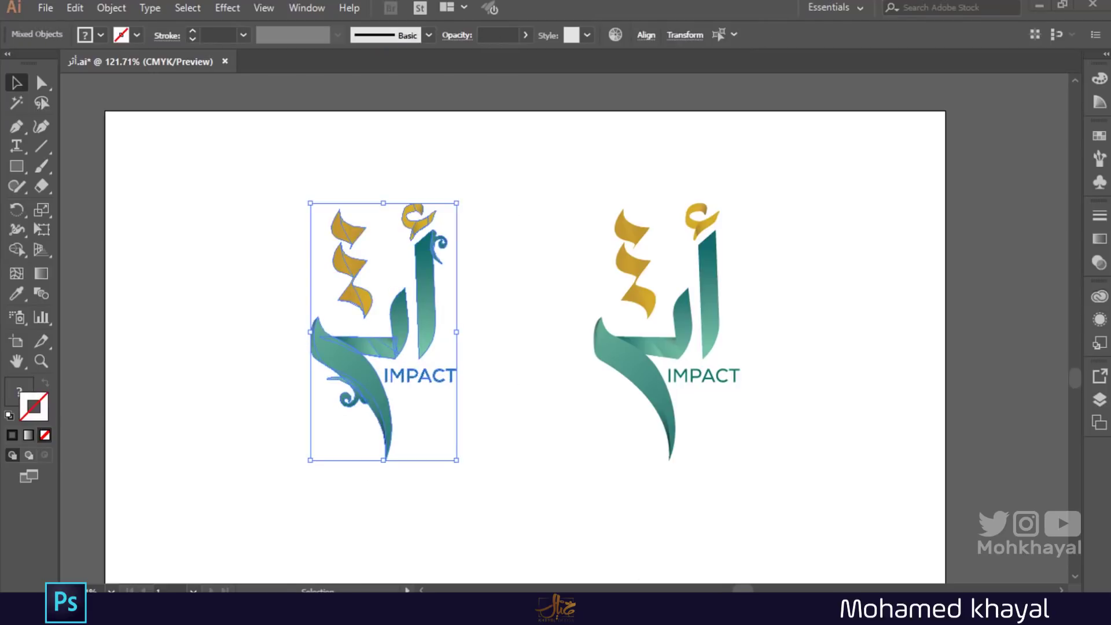
mouse_move(66, 602)
click(843, 538)
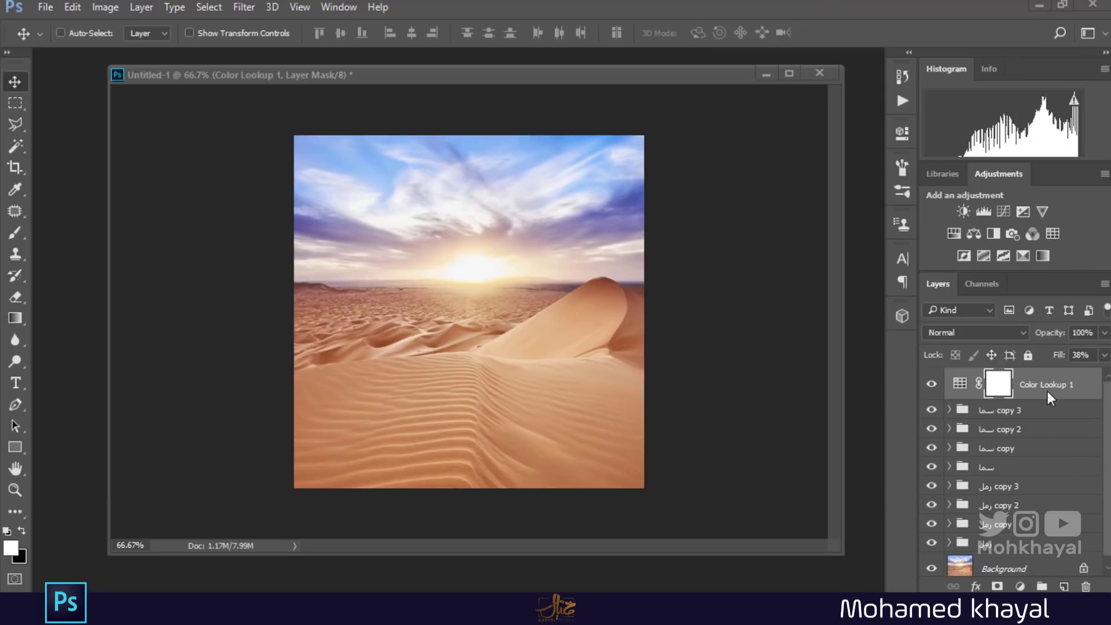
Paste the IMPACT logo into the desert document as a smart object, enlarged to about 115%.
click(320, 213)
key(ctrl+v)
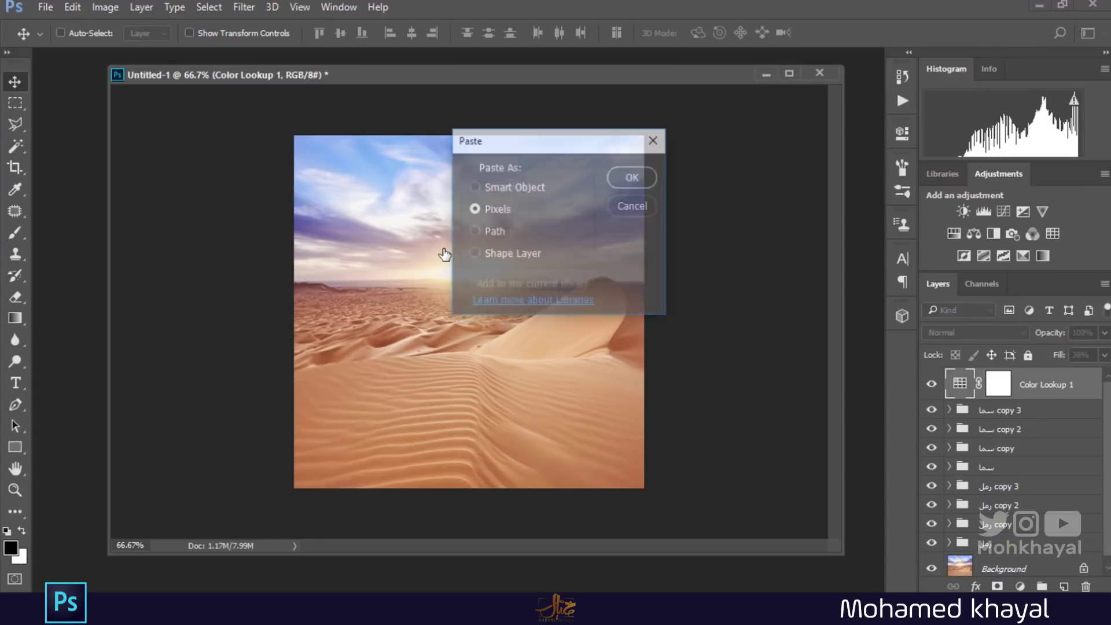
click(494, 189)
click(632, 177)
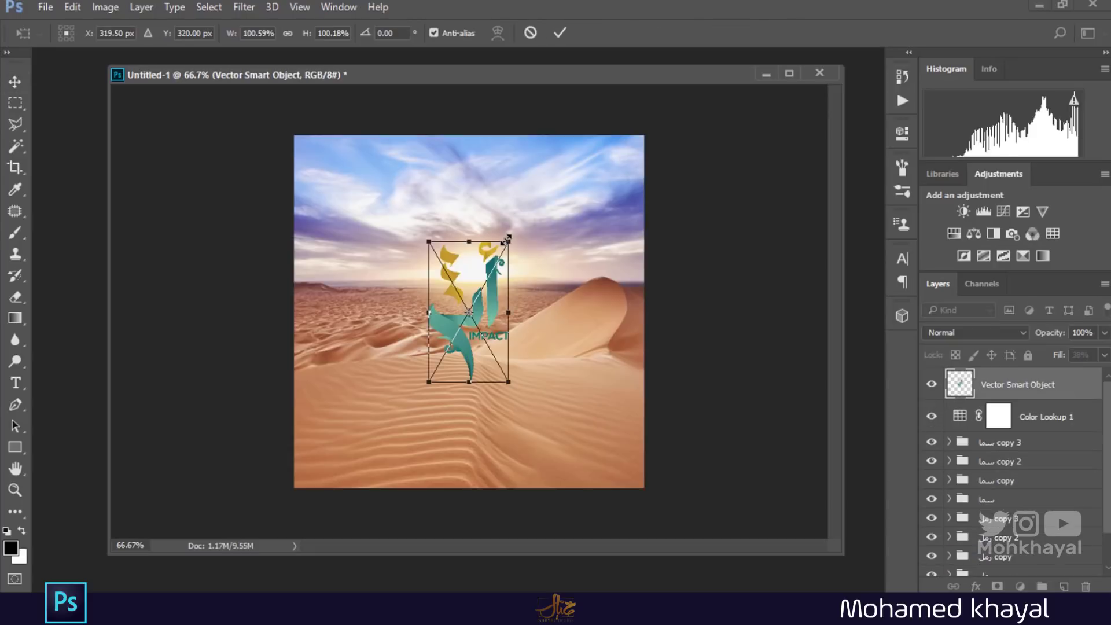
drag(508, 237, 513, 230)
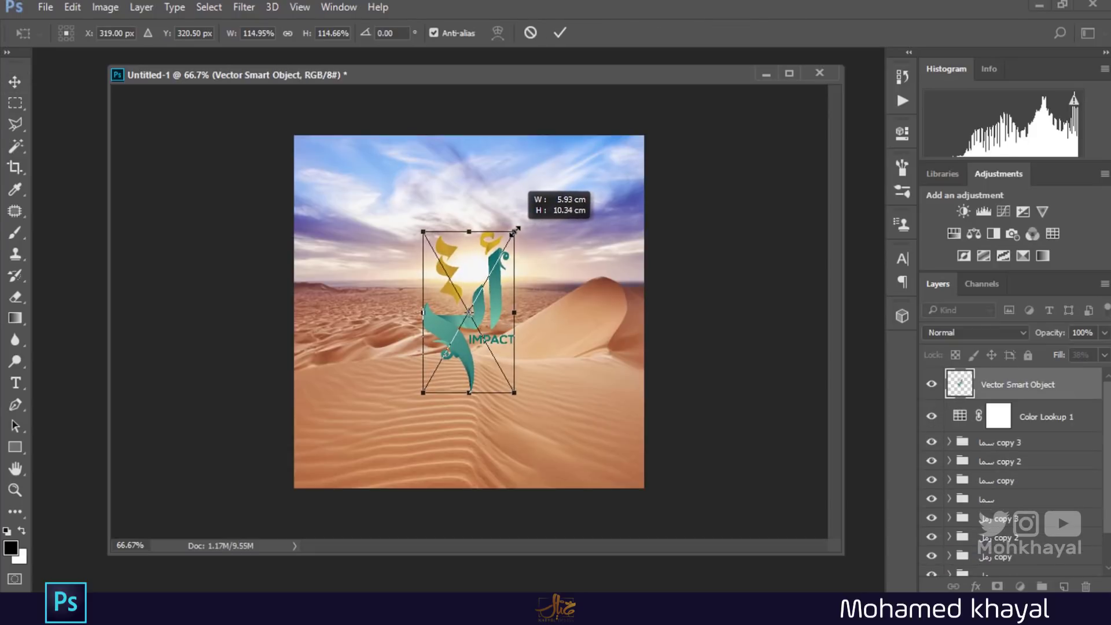
key(Return)
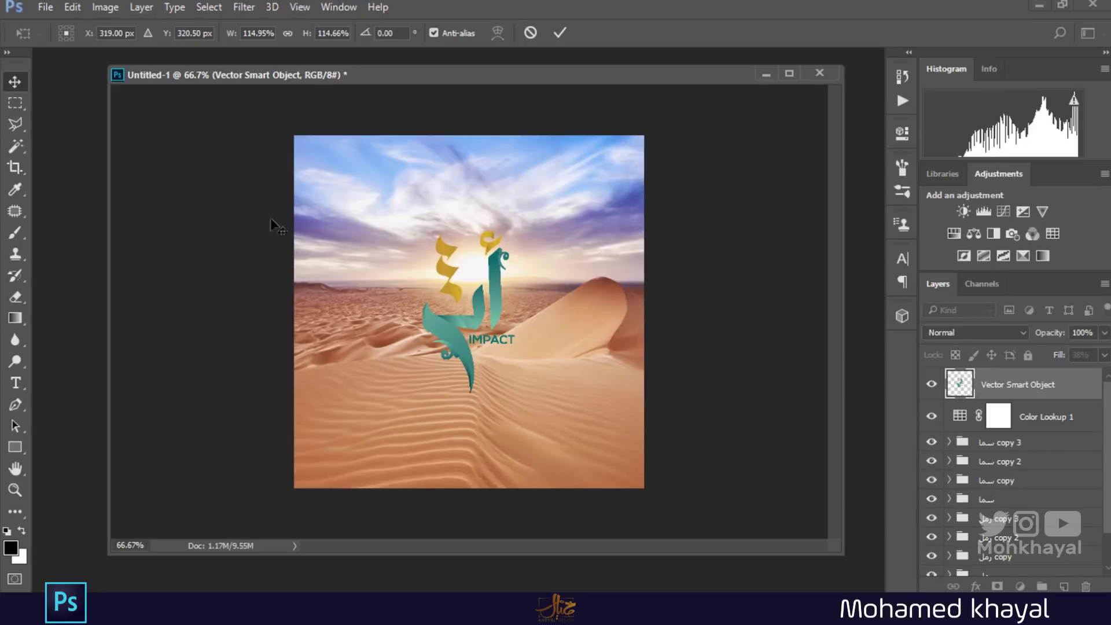
drag(990, 357, 942, 174)
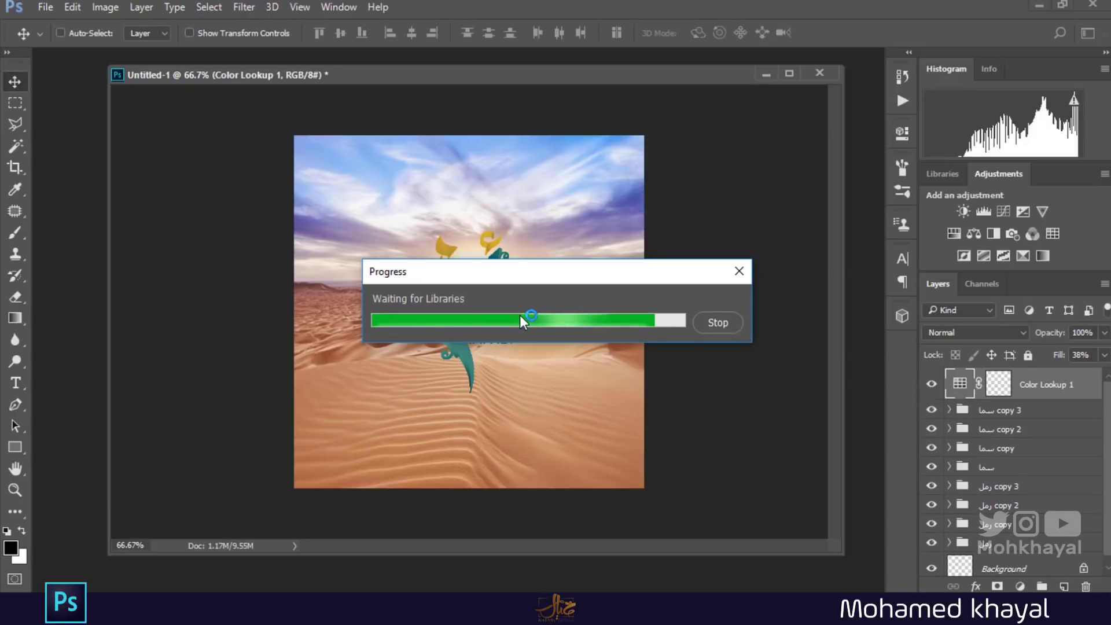
Fill a rectangle around the logo with white on a new layer placed beneath it.
key(m)
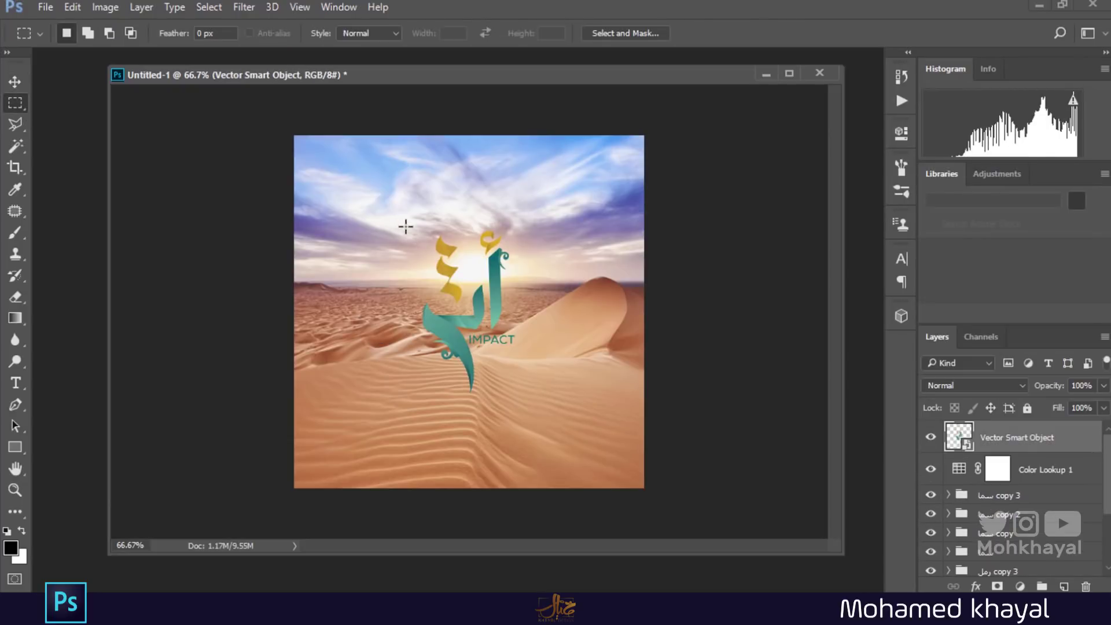
drag(406, 226, 539, 403)
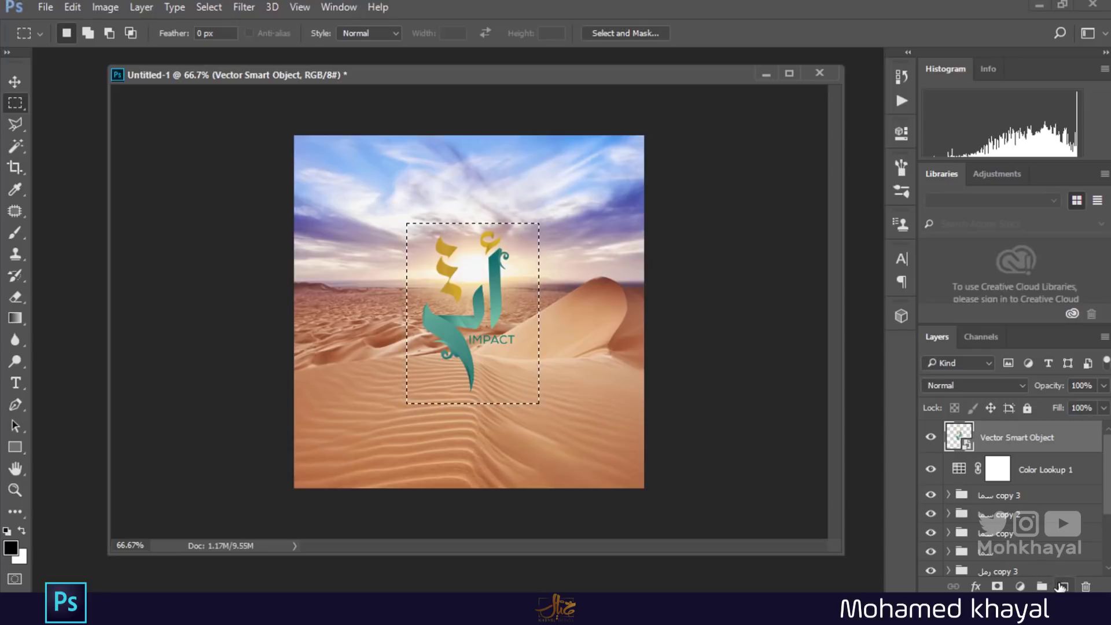
click(1061, 586)
key(ctrl+BackSpace)
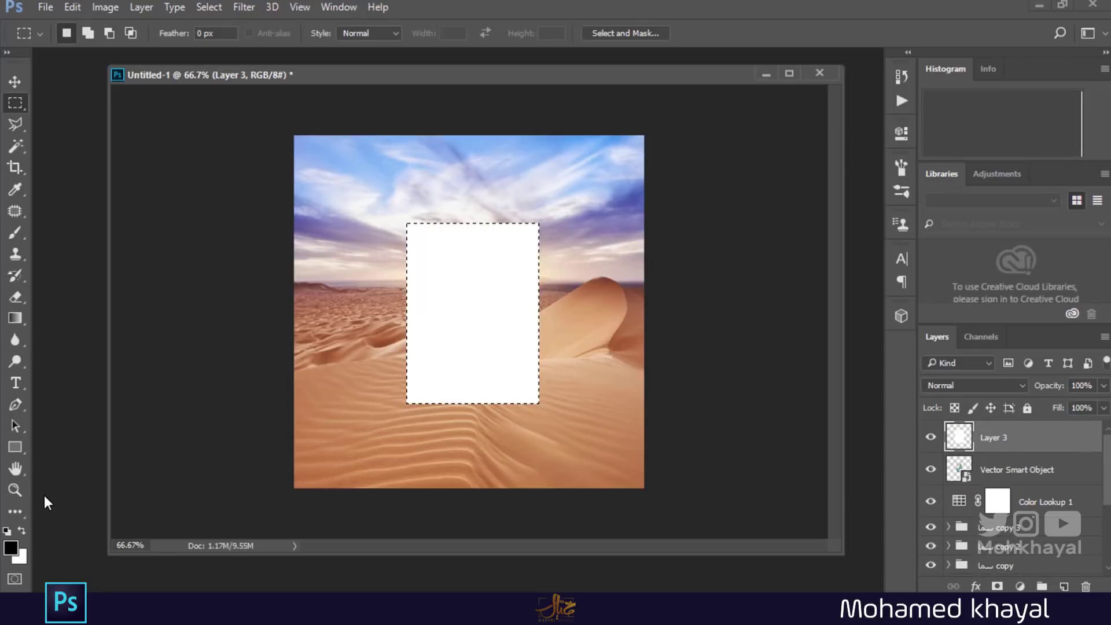
key(ctrl+d)
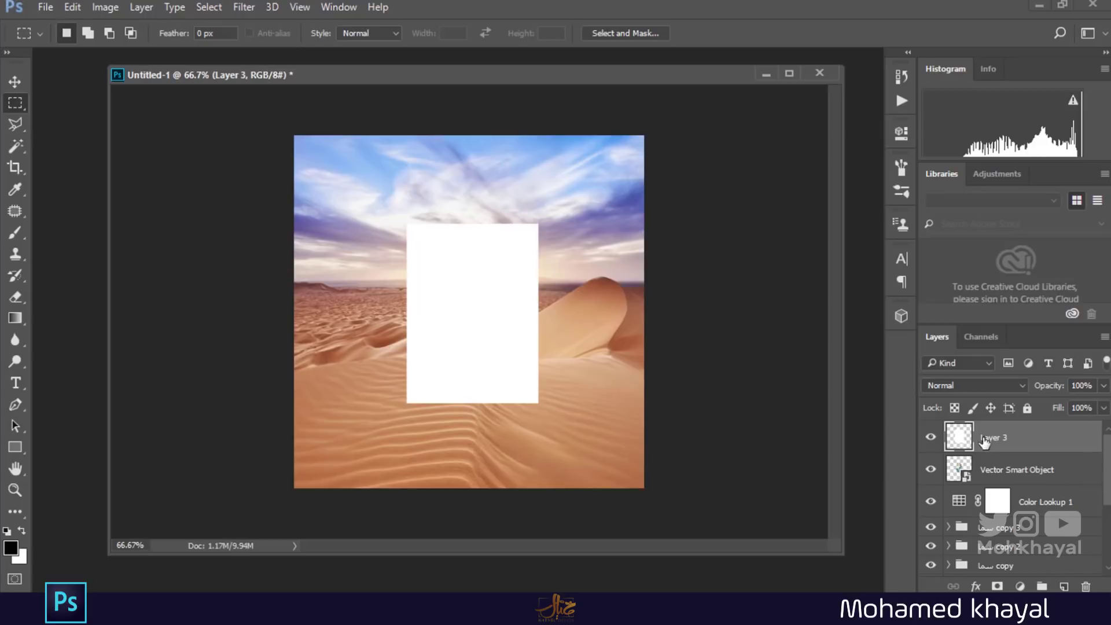
drag(958, 437, 983, 484)
Centre the white Layer 3 rectangle horizontally and vertically on the canvas.
key(v)
right_click(527, 318)
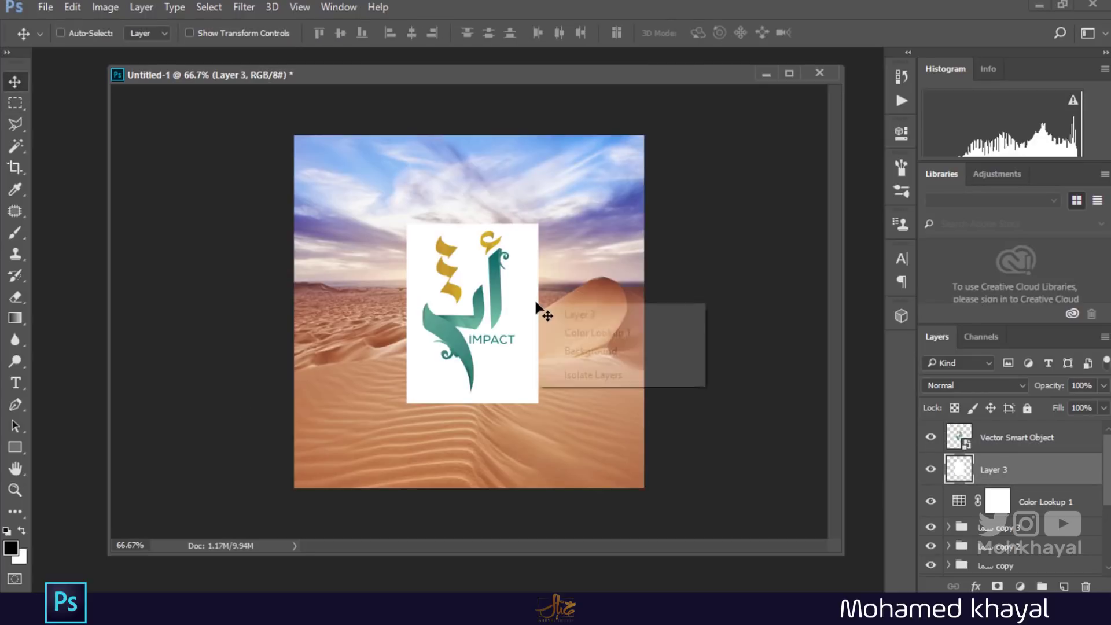
click(558, 312)
key(ctrl+a)
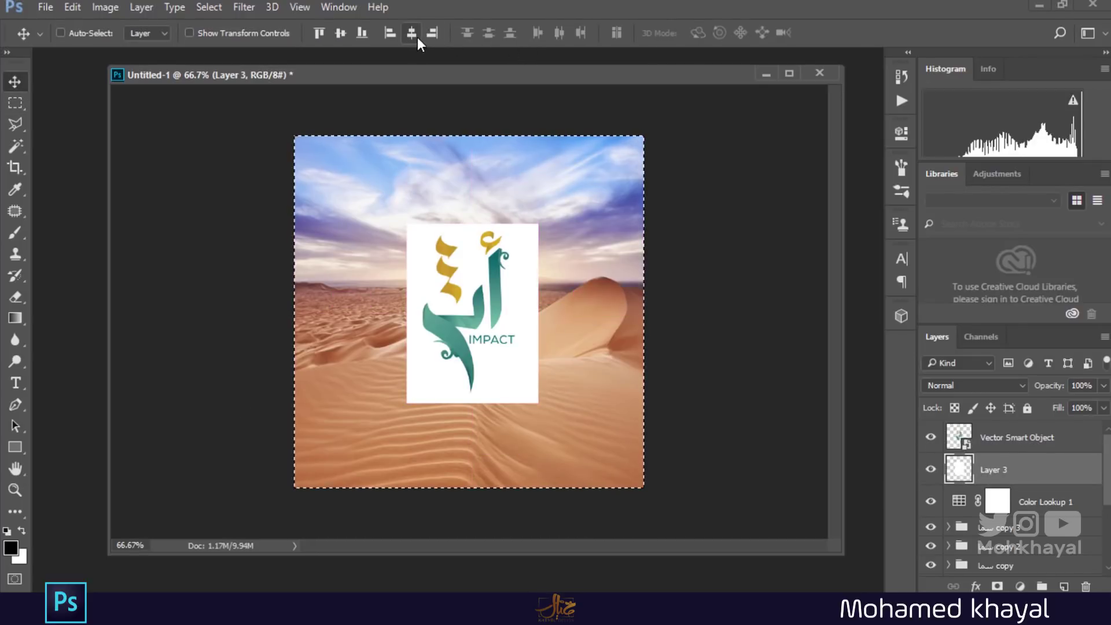
click(411, 33)
click(340, 33)
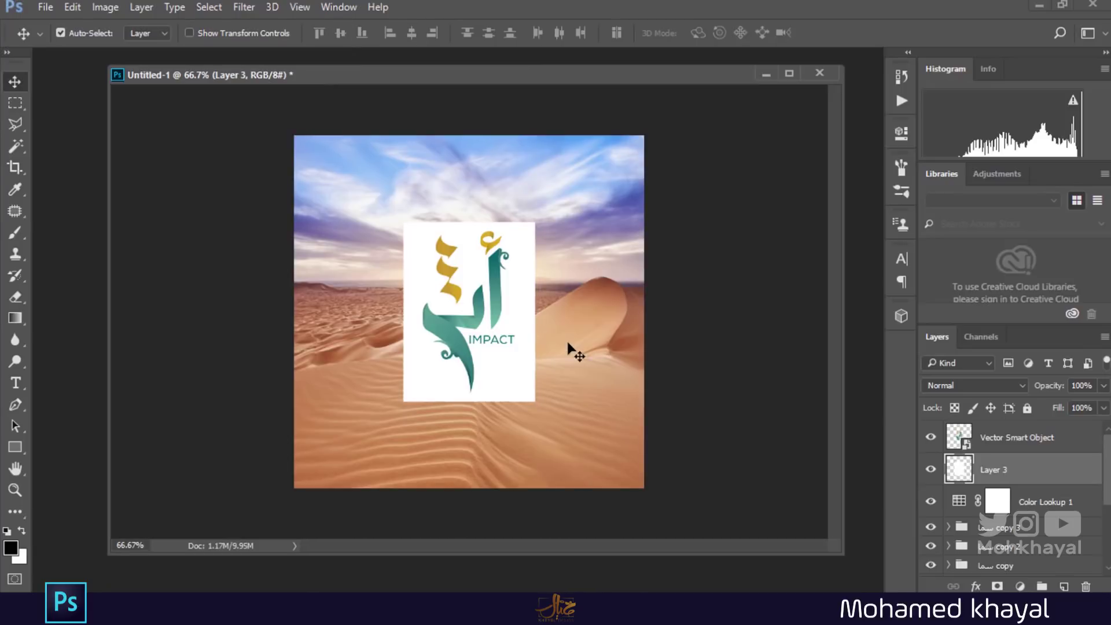
key(ctrl+d)
Resize the IMPACT logo to about 110% to fit the white card.
right_click(485, 314)
click(552, 317)
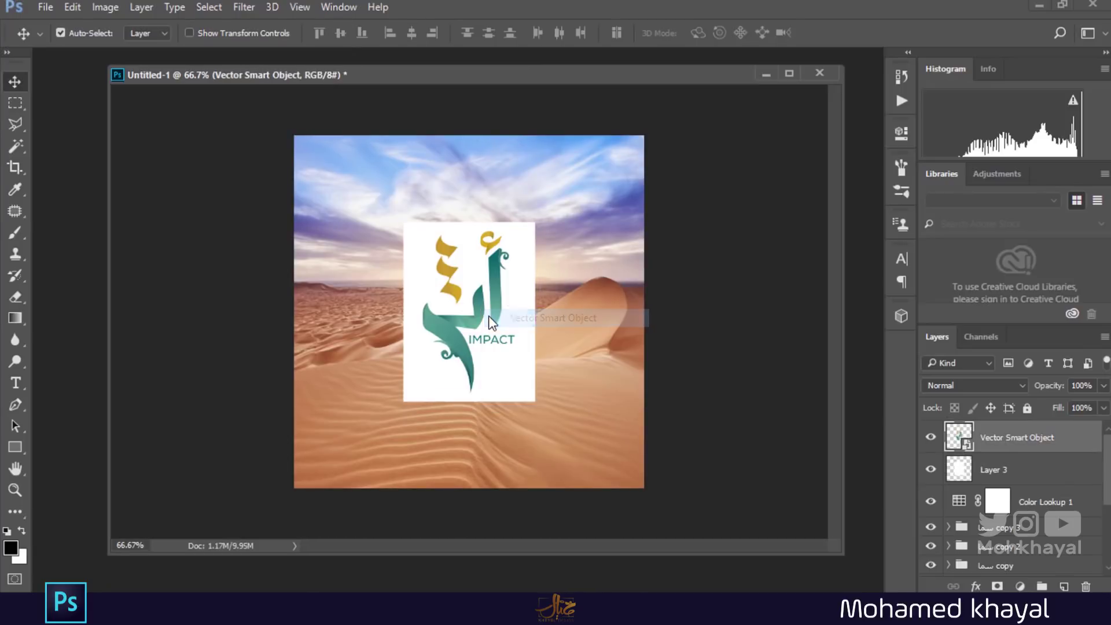
key(ctrl+t)
drag(509, 226, 512, 231)
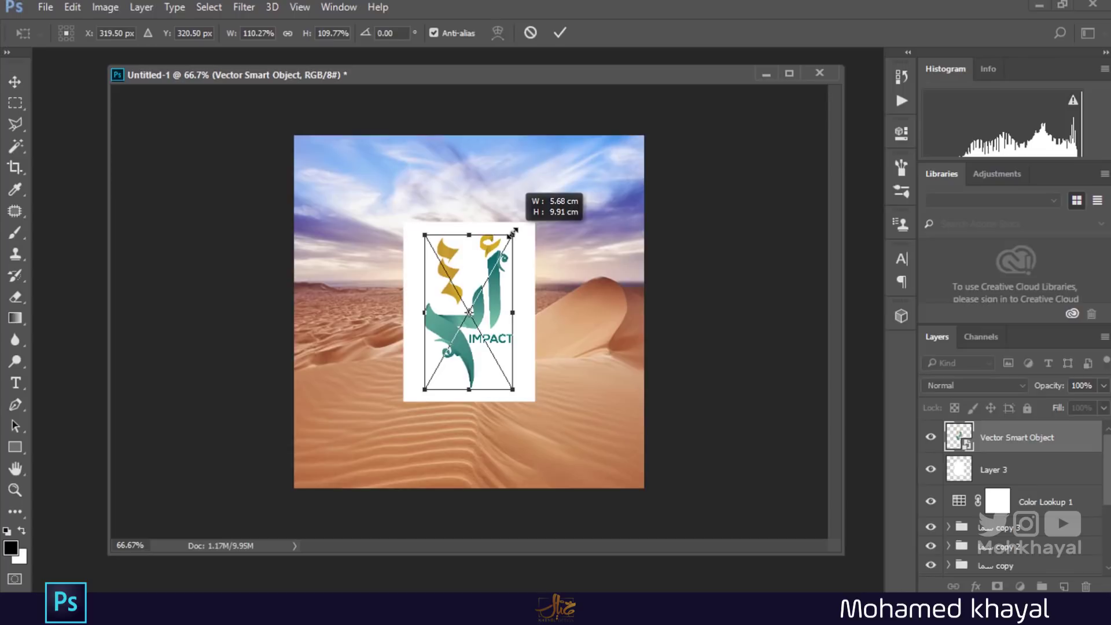
key(Return)
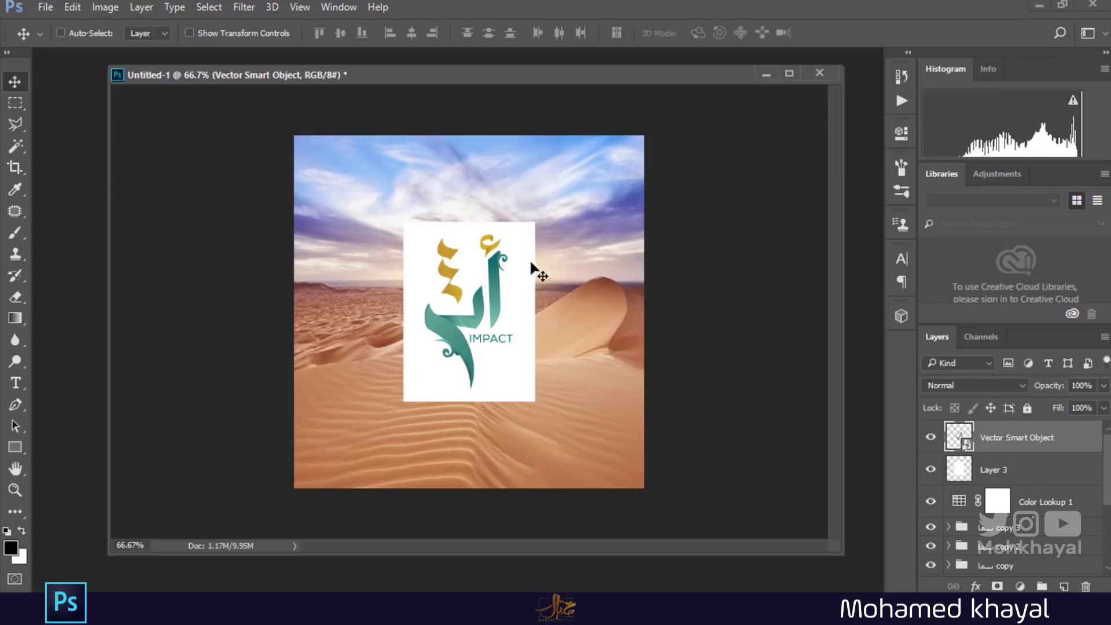
right_click(532, 268)
Duplicate the white card layer and fill the copy with the logo's sampled teal.
click(567, 275)
mouse_move(1027, 480)
mouse_down()
mouse_move(1071, 548)
mouse_move(1064, 586)
mouse_up()
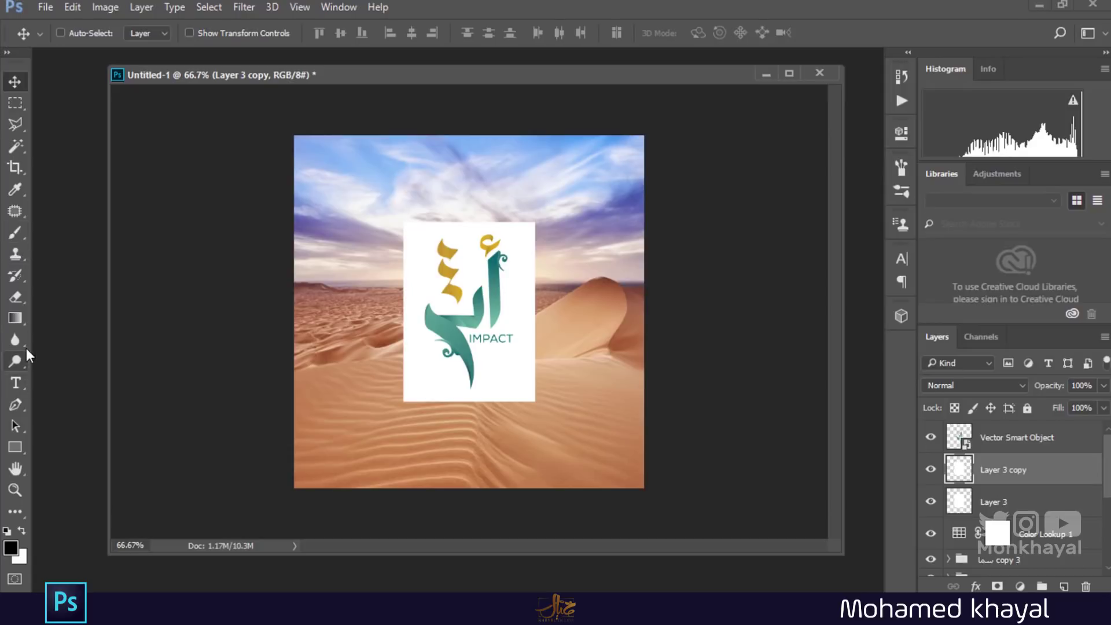
click(15, 253)
click(15, 189)
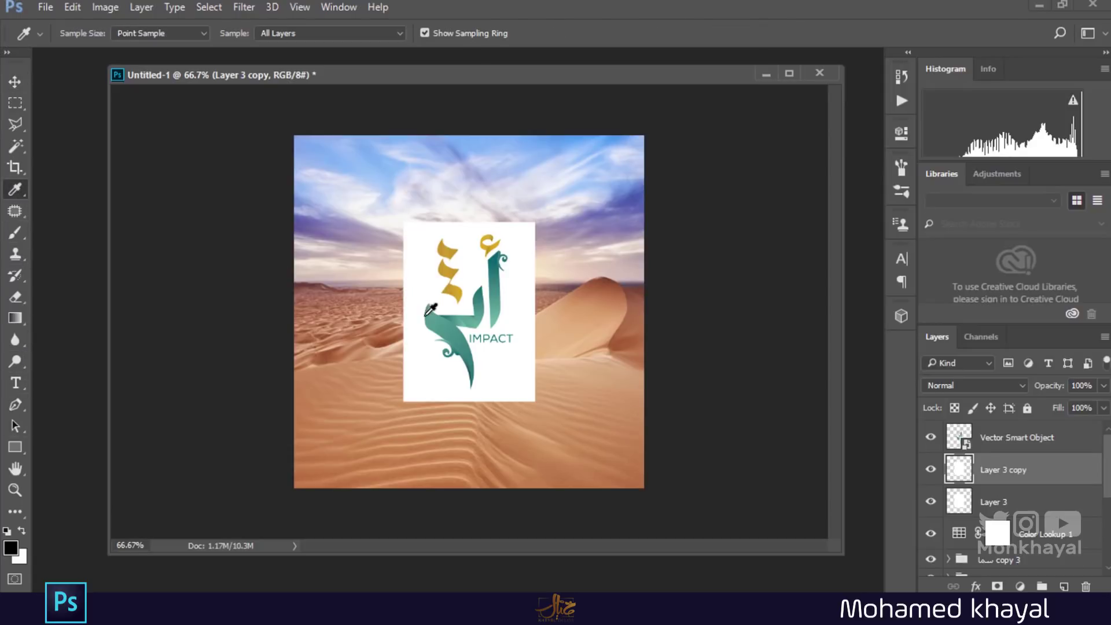
click(23, 532)
click(956, 405)
key(ctrl+BackSpace)
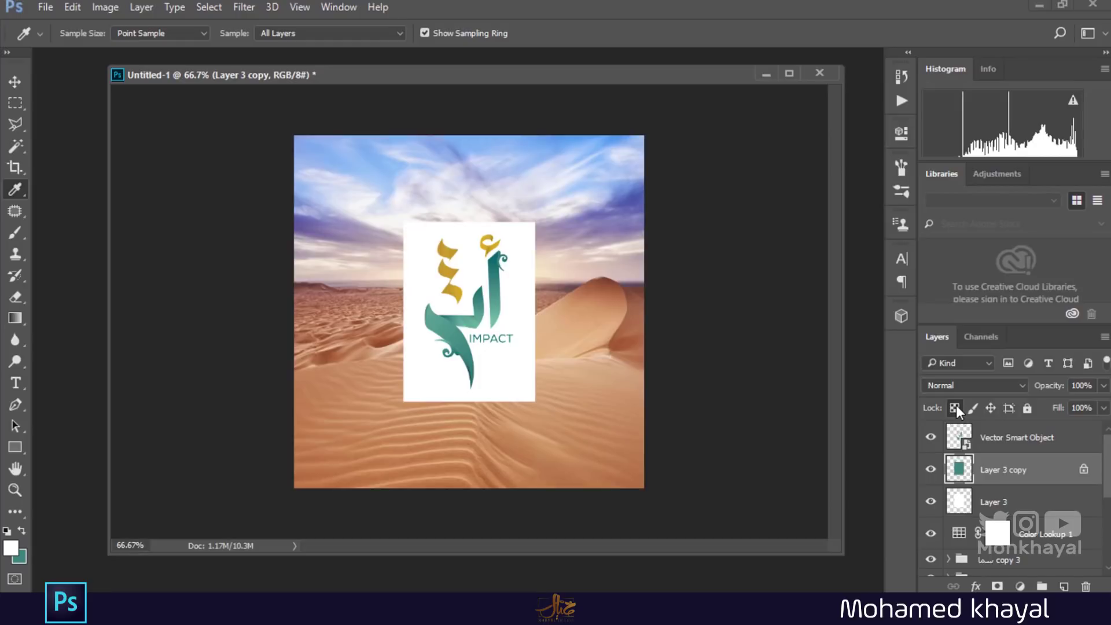
Move the teal copy below the white card and enlarge it into a border.
key(ctrl+bracketleft)
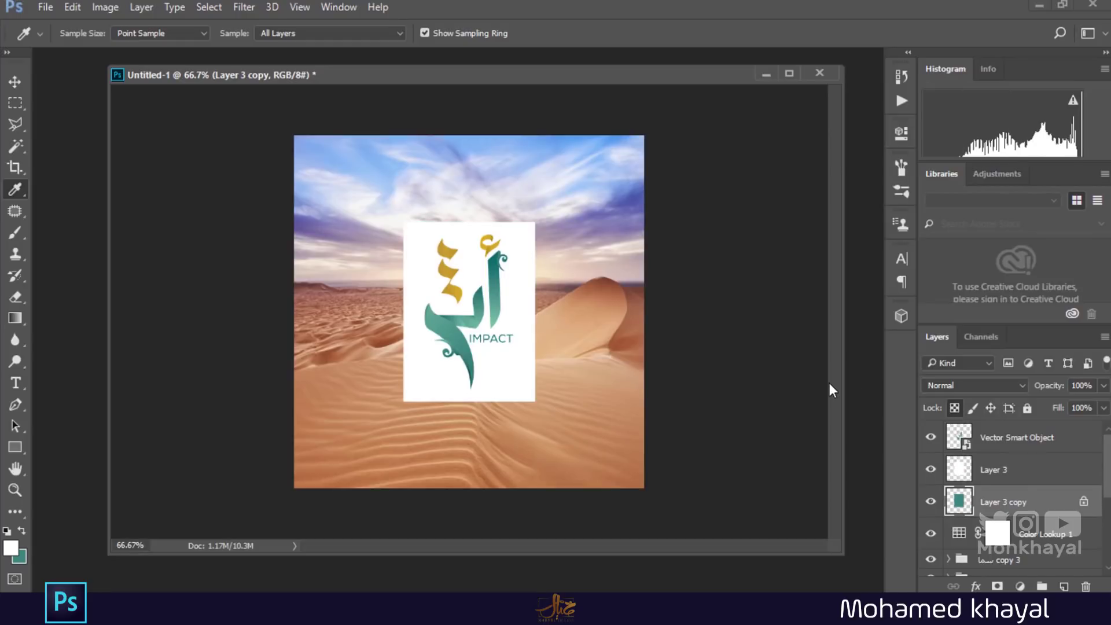
key(ctrl+t)
drag(469, 448, 471, 453)
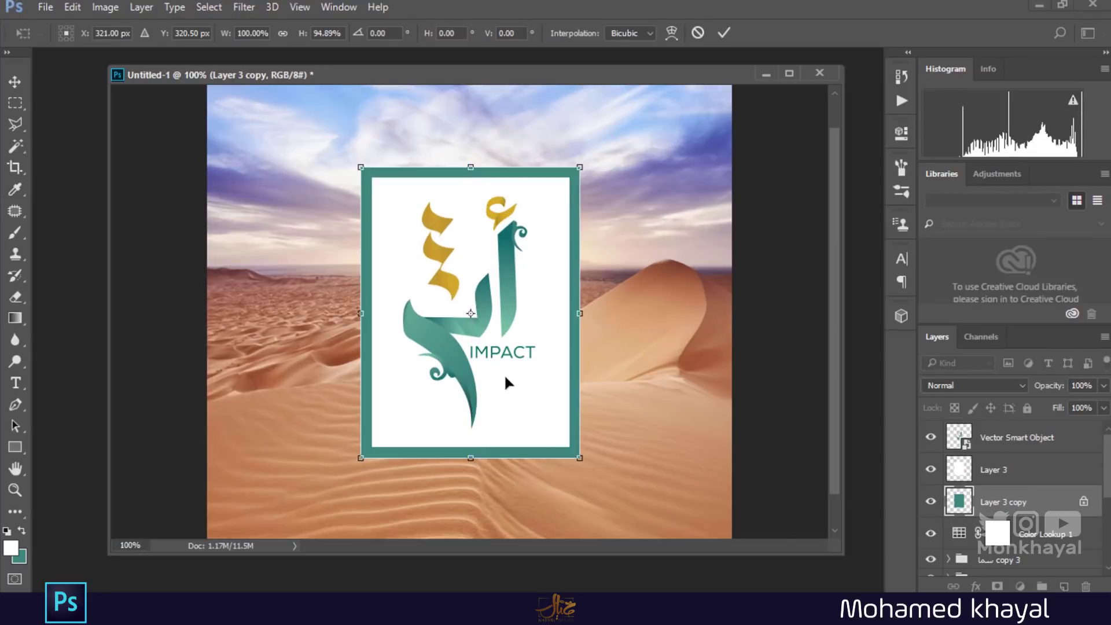
key(Return)
Delete the teal inside the card's outline so only the border remains.
click(958, 469)
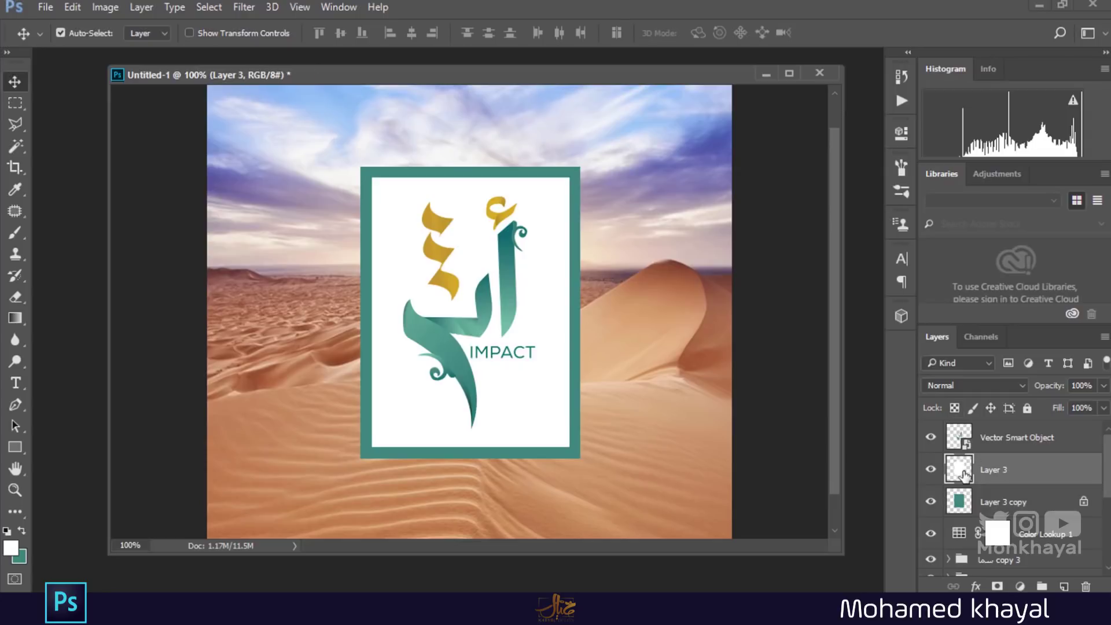
click(983, 501)
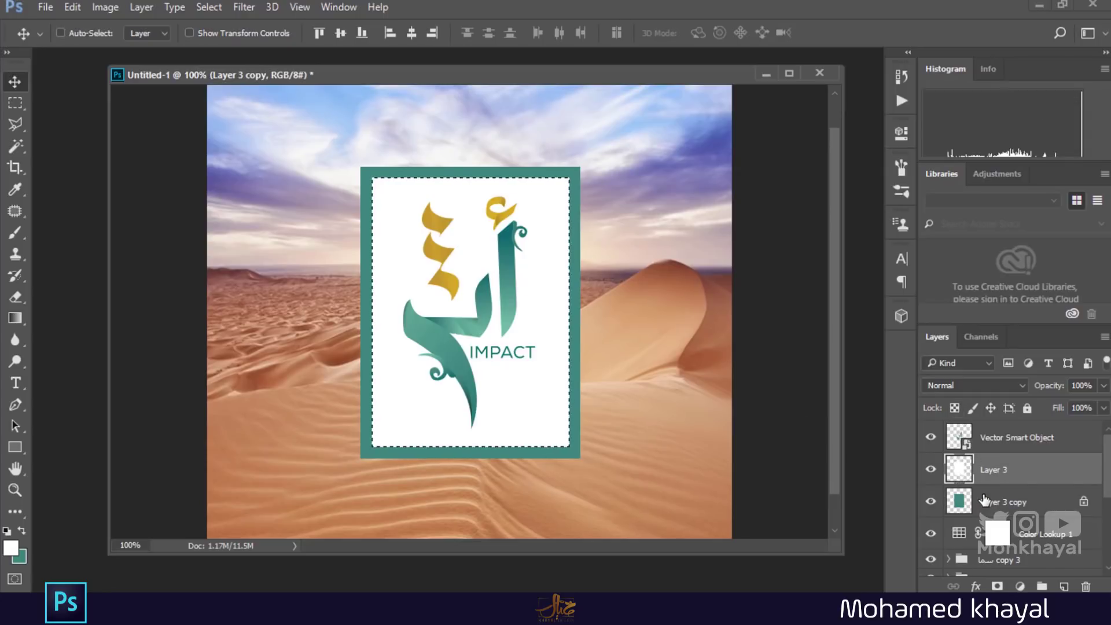
key(Delete)
key(ctrl+d)
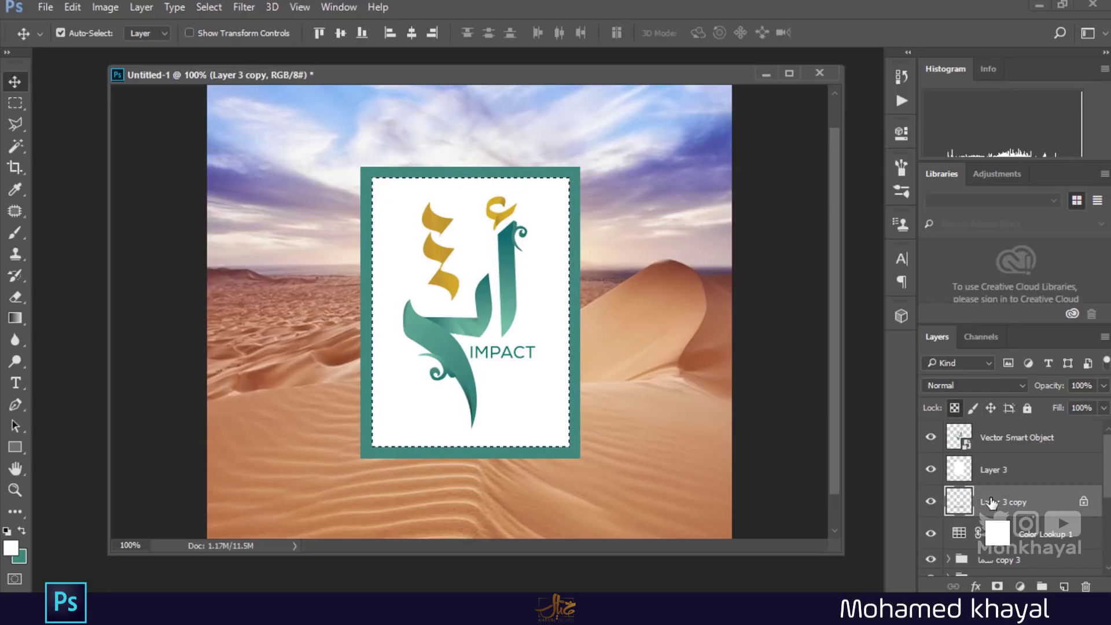
Lower the white card layer's Fill to 59% so the desert shows through.
right_click(575, 310)
click(582, 315)
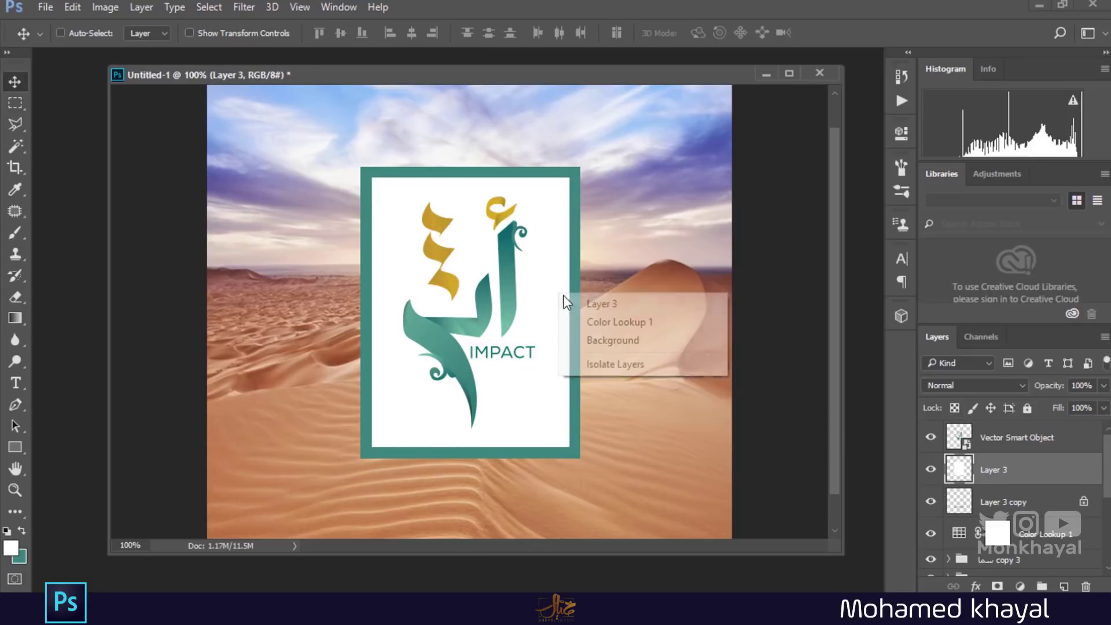
click(1103, 407)
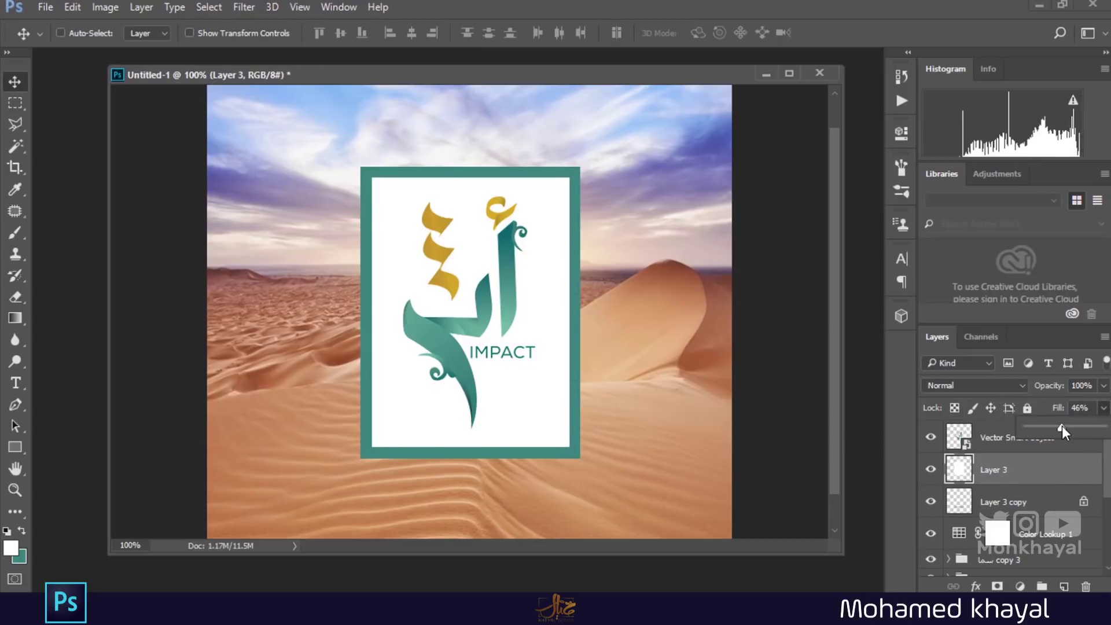
mouse_move(1061, 425)
mouse_down()
mouse_move(1043, 424)
mouse_move(1072, 426)
mouse_up()
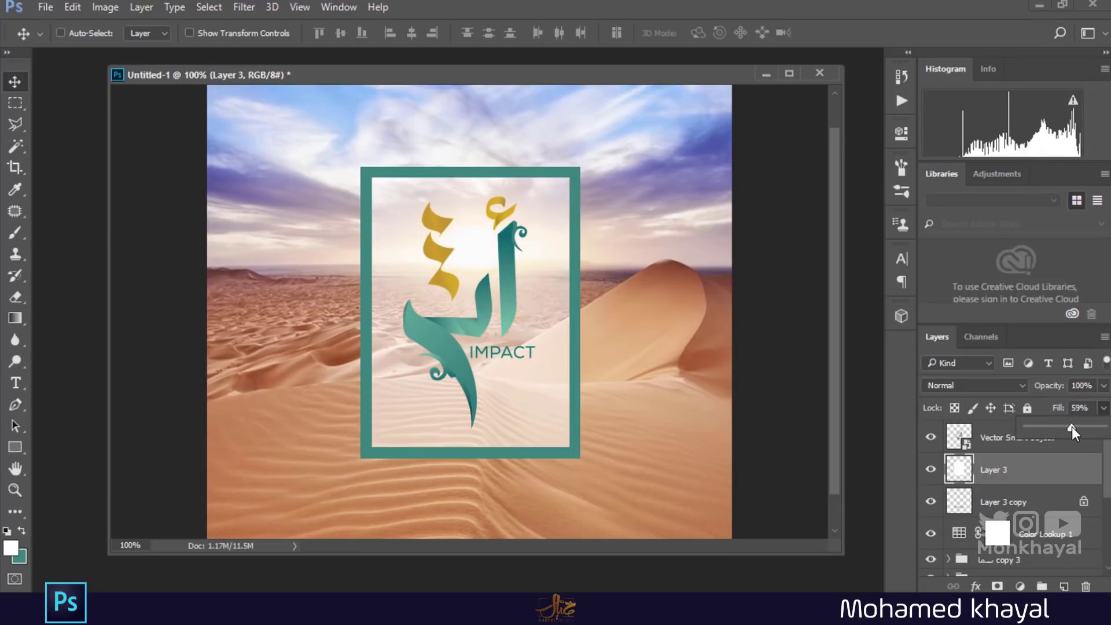
Scale the logo and framed card together to about 83%, then view at 100%.
key(ctrl+minus)
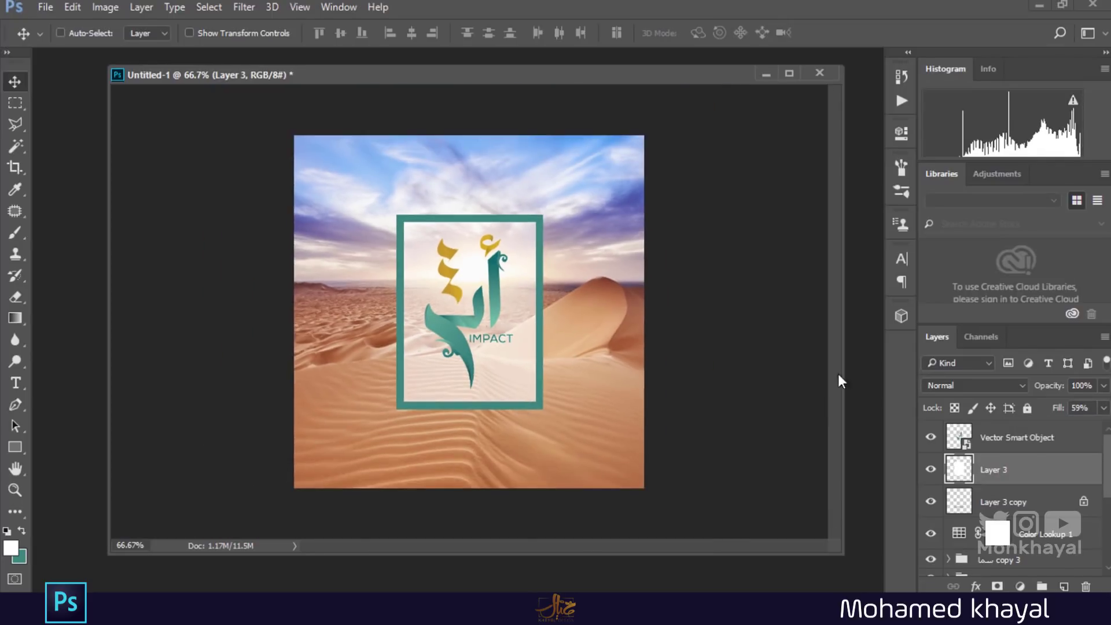
shift+click(994, 440)
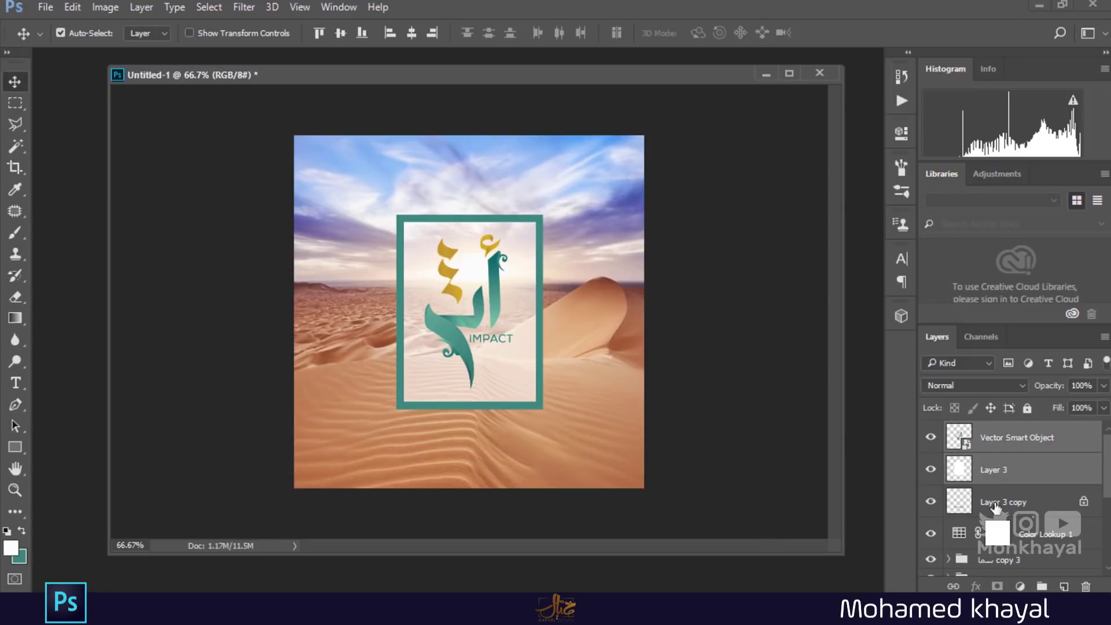
key(ctrl+t)
drag(544, 212, 527, 233)
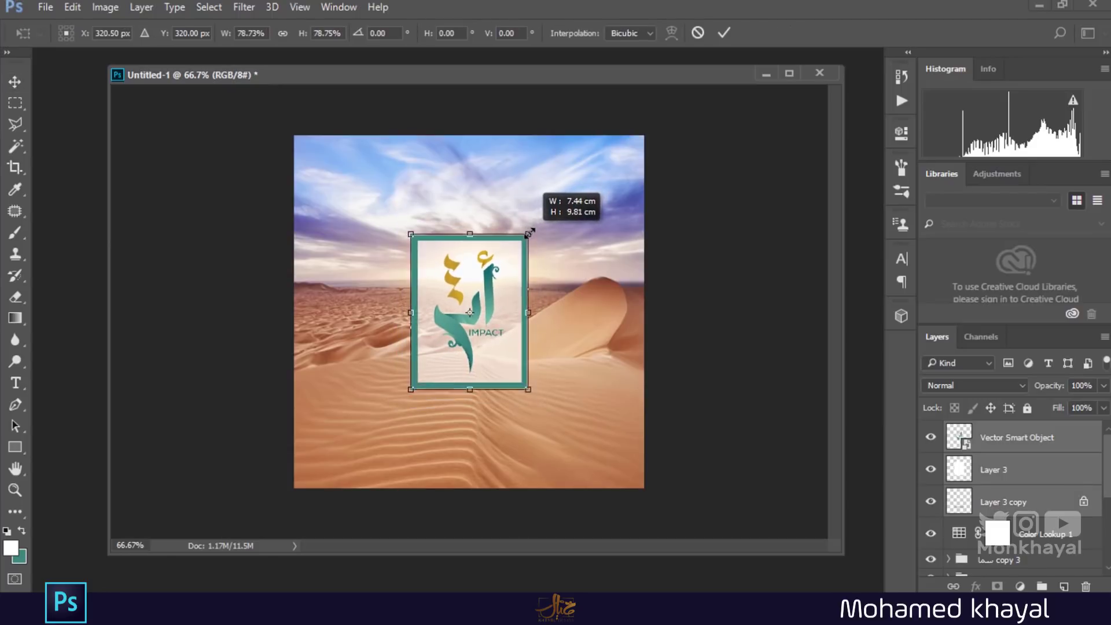
drag(527, 232, 531, 201)
key(Return)
key(ctrl+1)
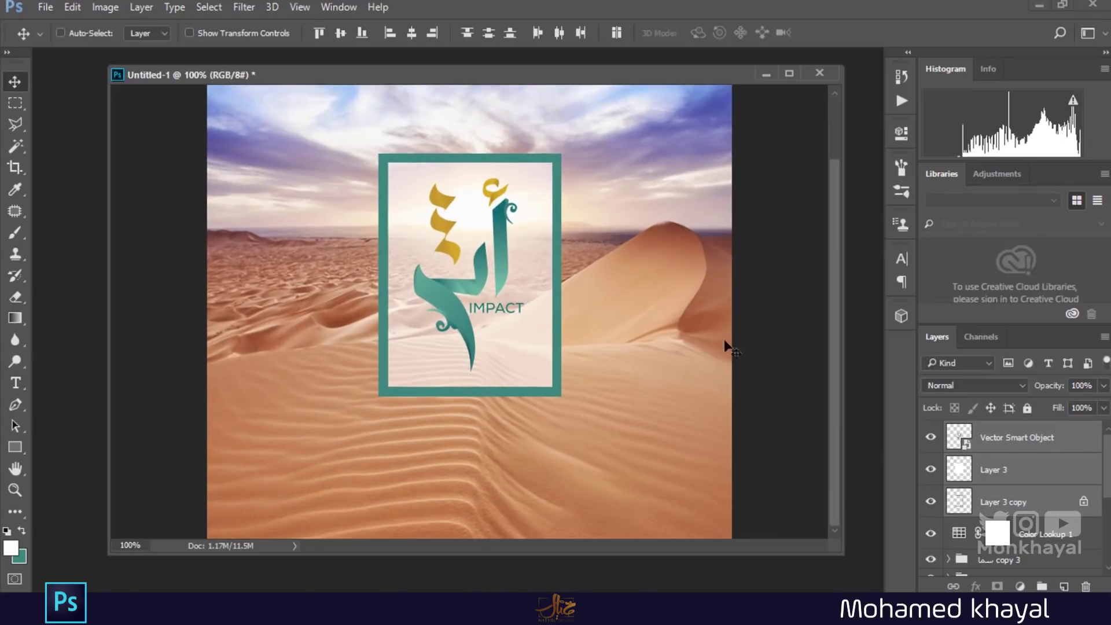
Draw a Polygonal Lasso trapezoid below the framed panel for the shadow.
click(15, 123)
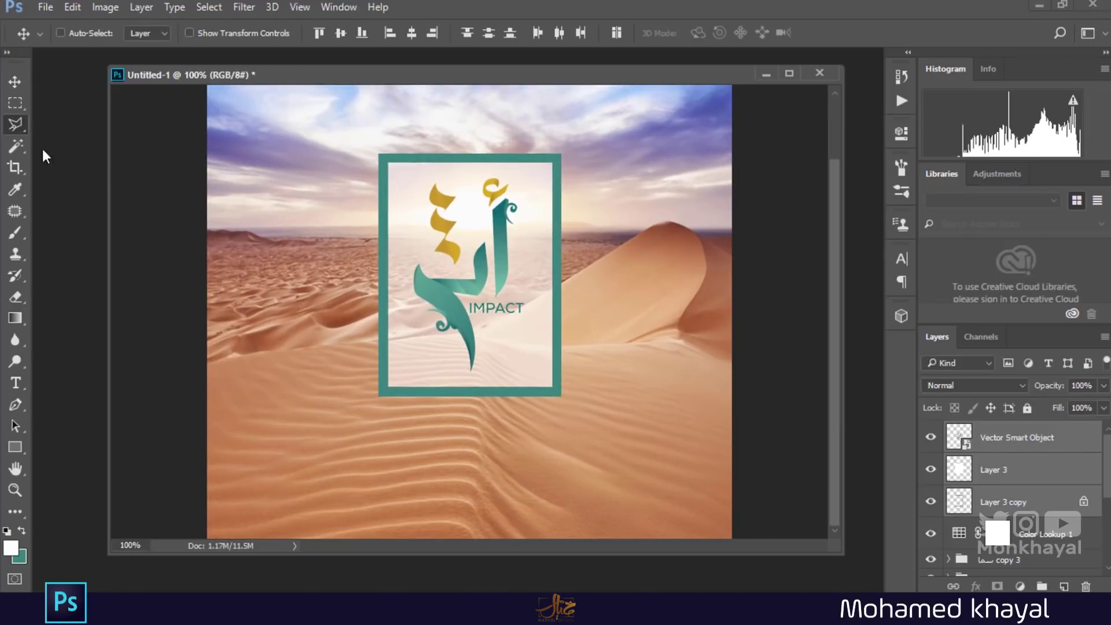
click(379, 395)
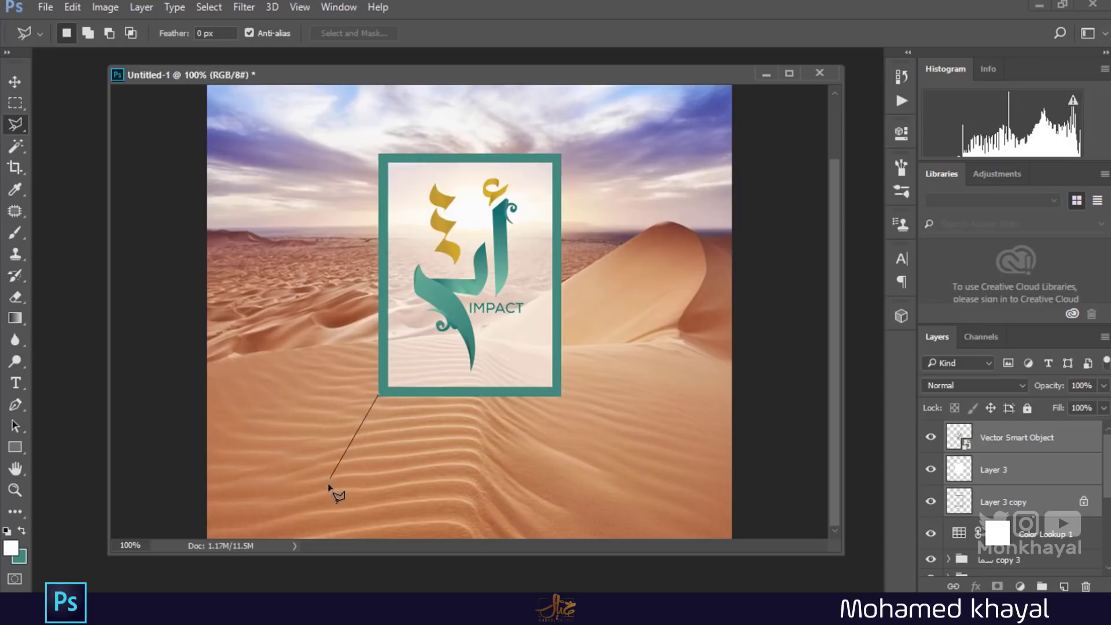
click(312, 500)
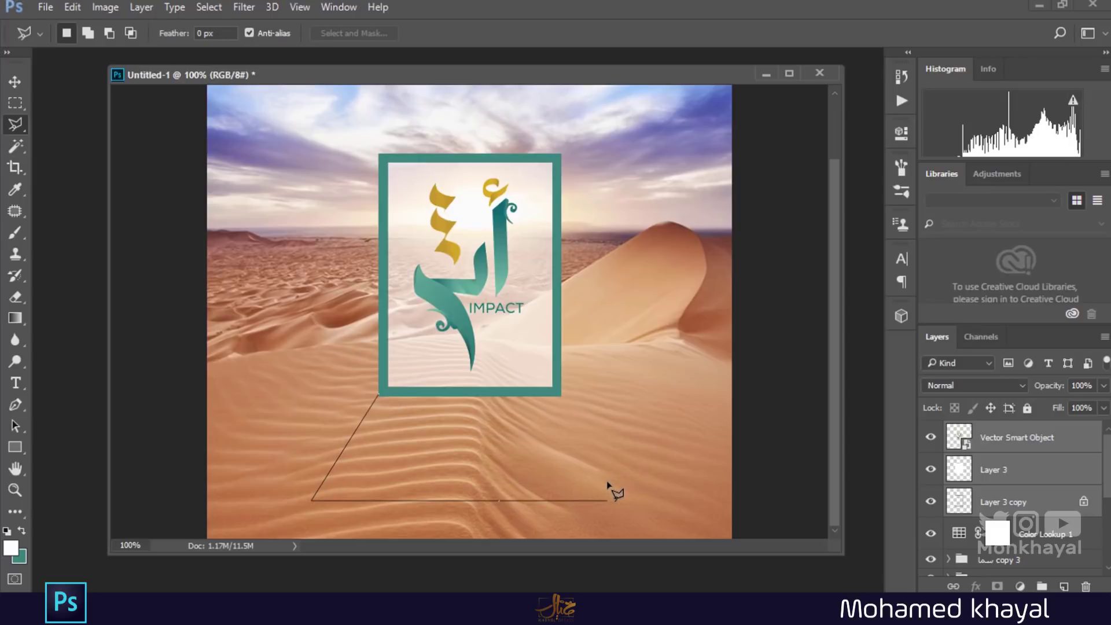
click(614, 500)
double_click(560, 395)
Fill the trapezoid with black on a new Layer 4.
click(1064, 586)
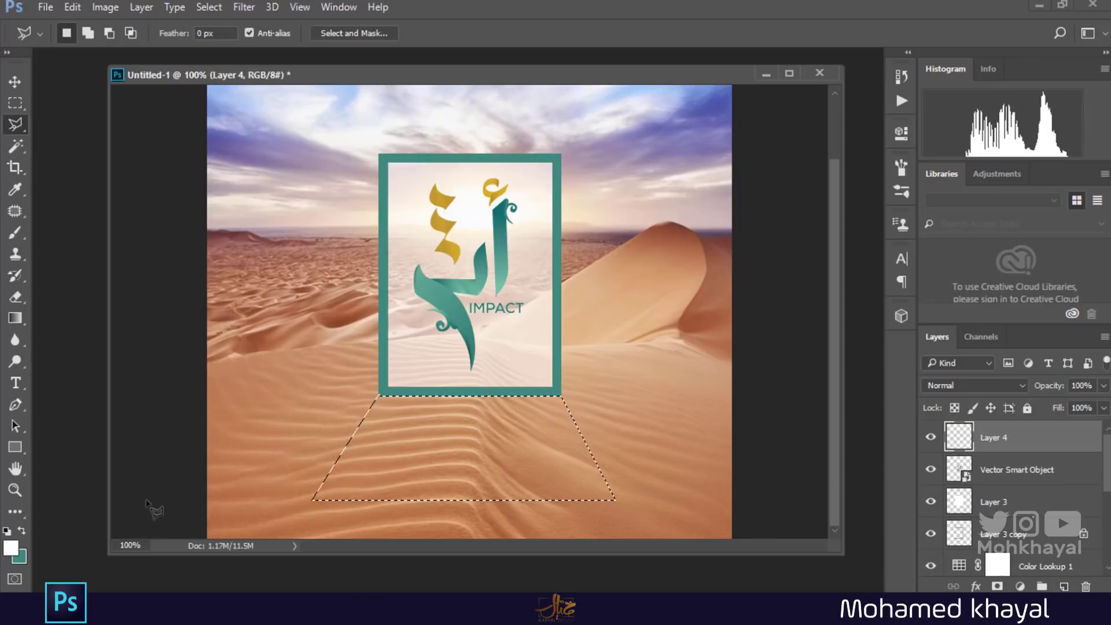
click(6, 530)
click(22, 528)
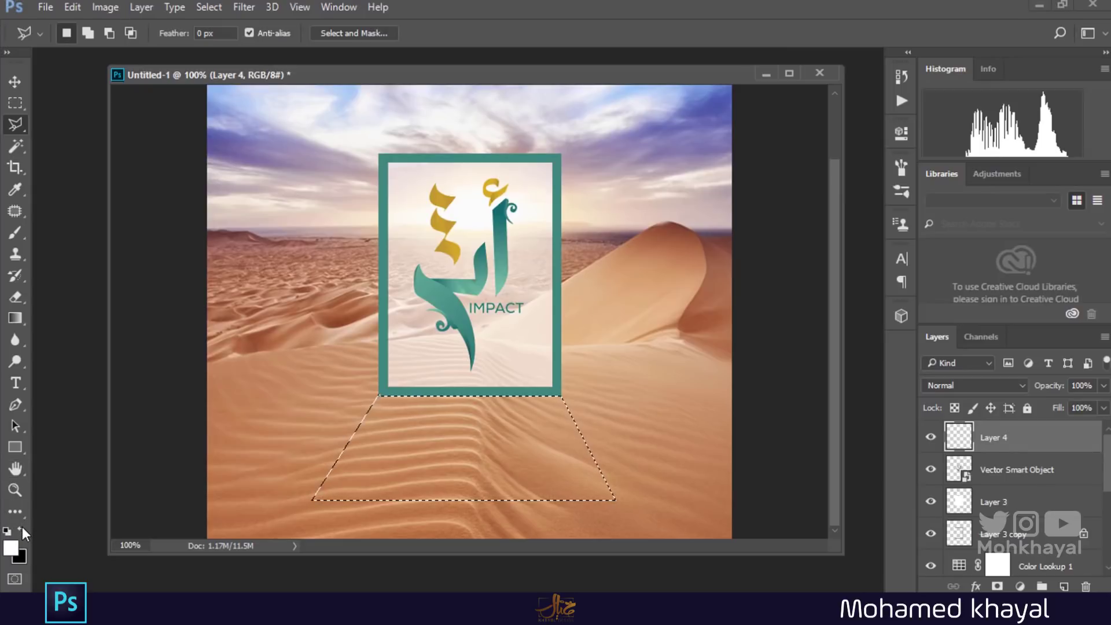
key(ctrl+d)
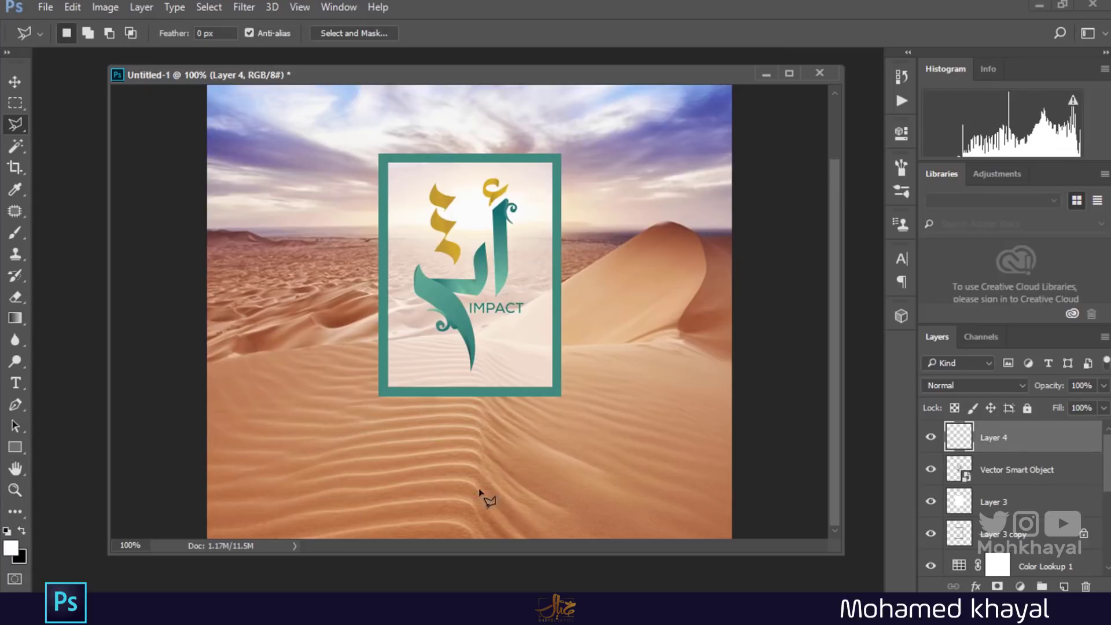
key(ctrl+BackSpace)
Set up the Gradient tool with black and the Foreground to Transparent preset.
key(g)
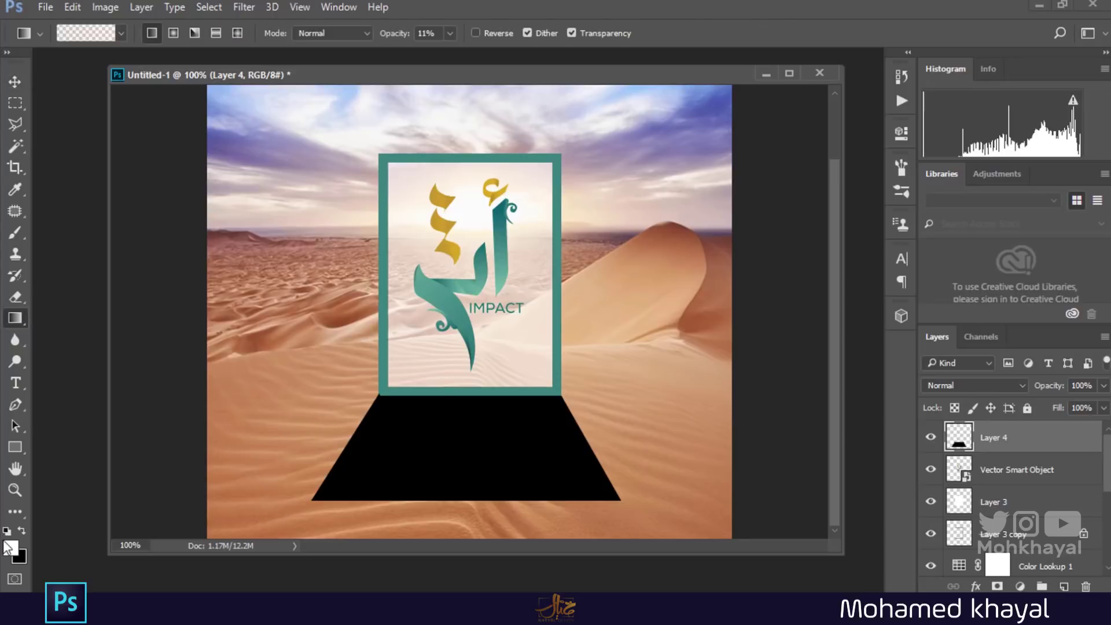
key(i)
click(10, 546)
click(709, 169)
click(21, 531)
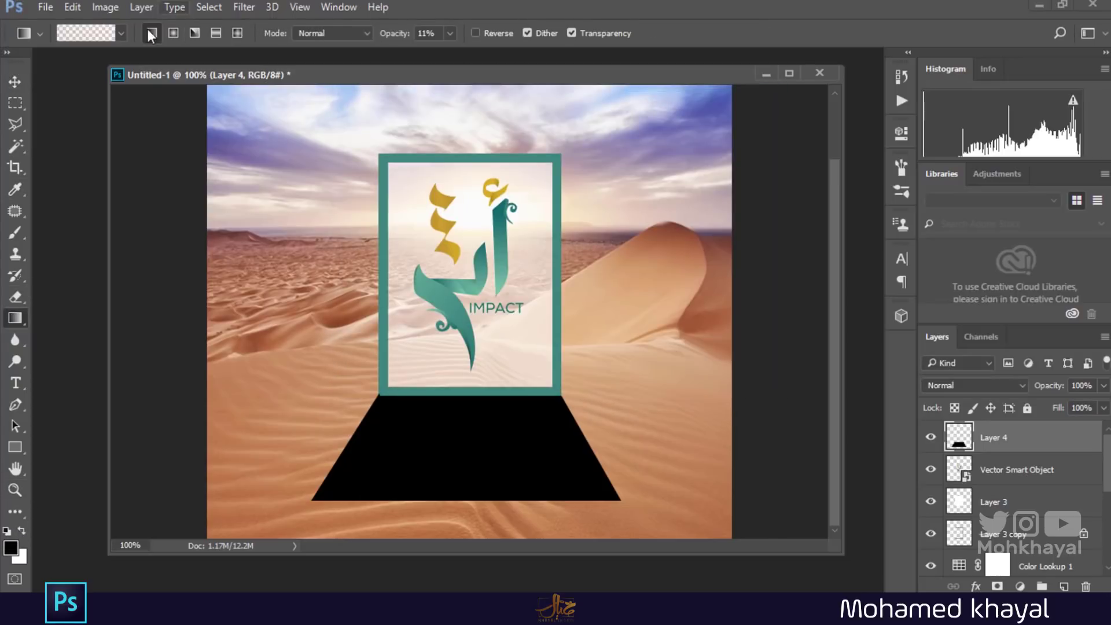
click(98, 34)
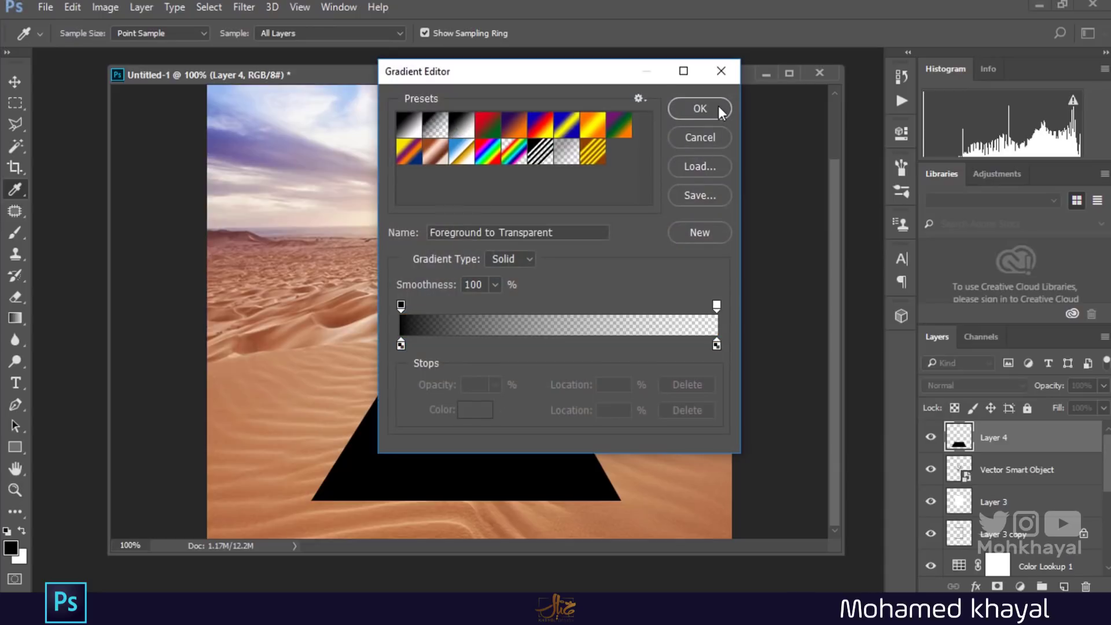
click(721, 112)
Add a layer mask to Layer 4 and fade the shadow's lower part with upward gradients.
click(997, 585)
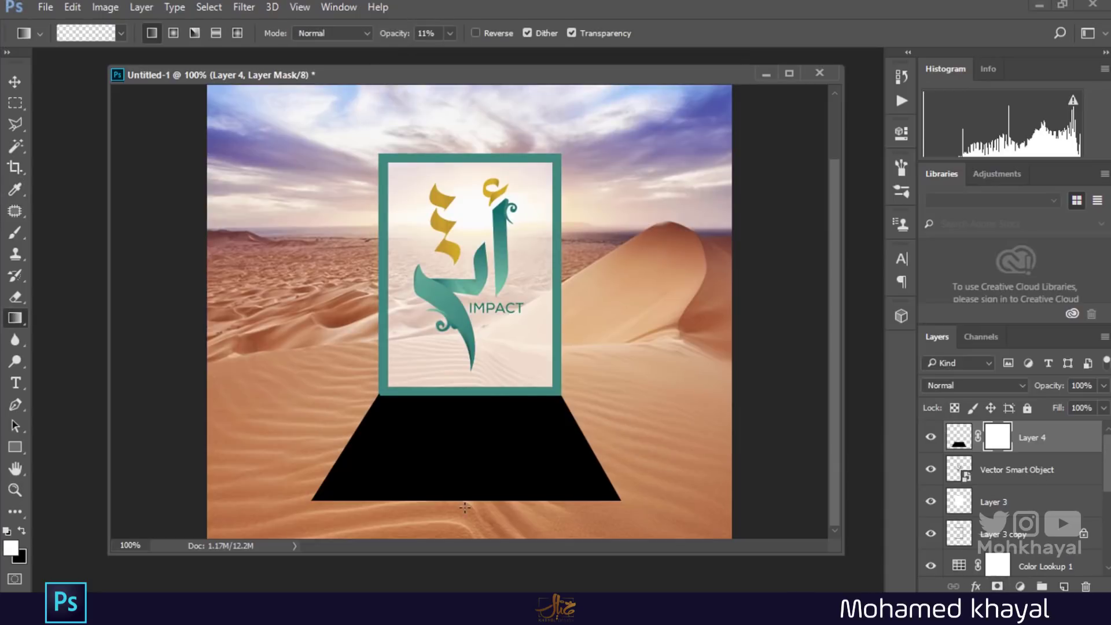
click(22, 532)
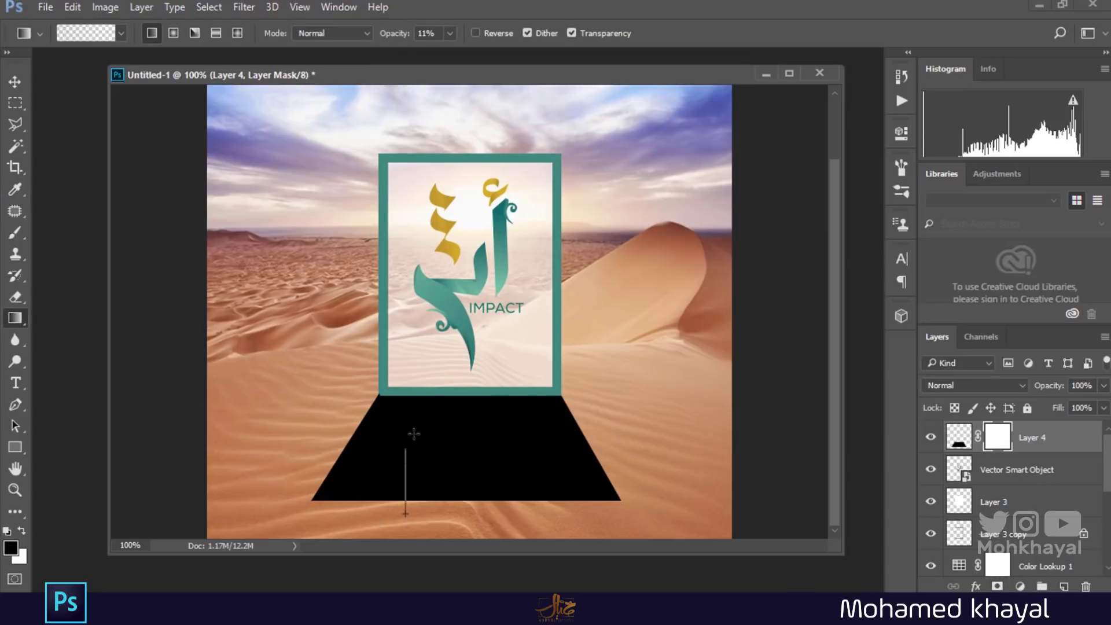
drag(406, 501, 409, 428)
drag(480, 500, 483, 418)
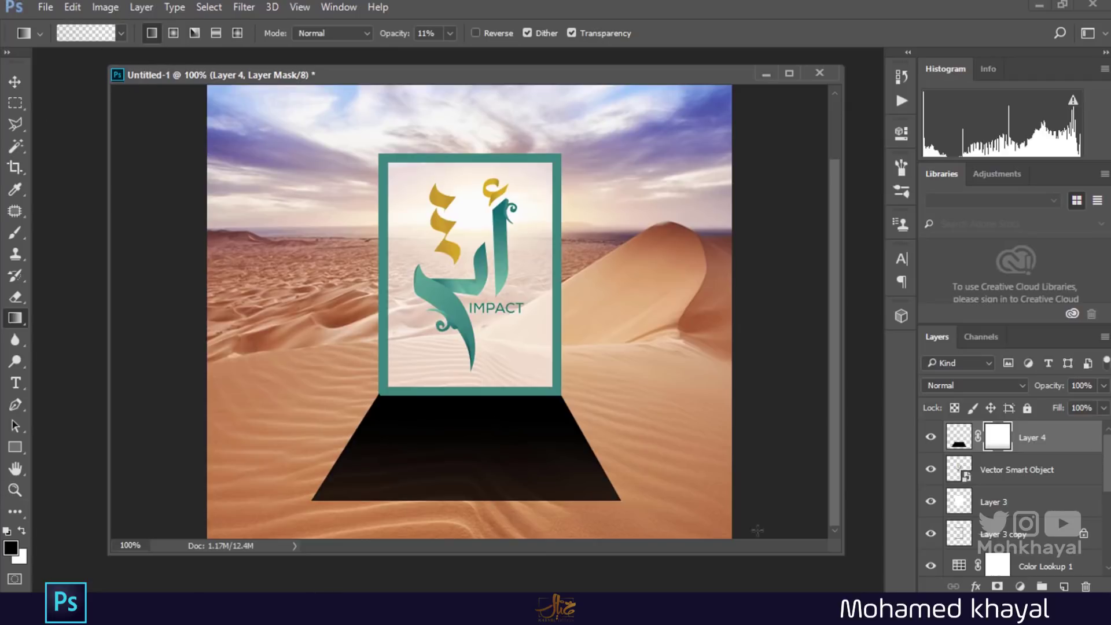
Set the shadow layer's Fill to 14%.
key(v)
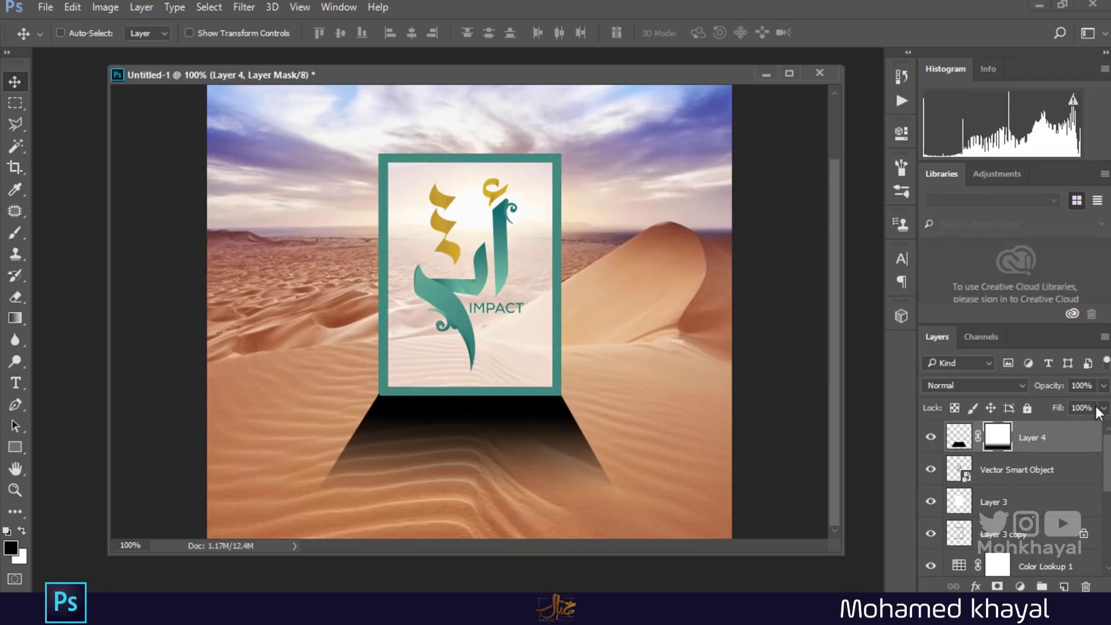
click(1103, 408)
click(1039, 426)
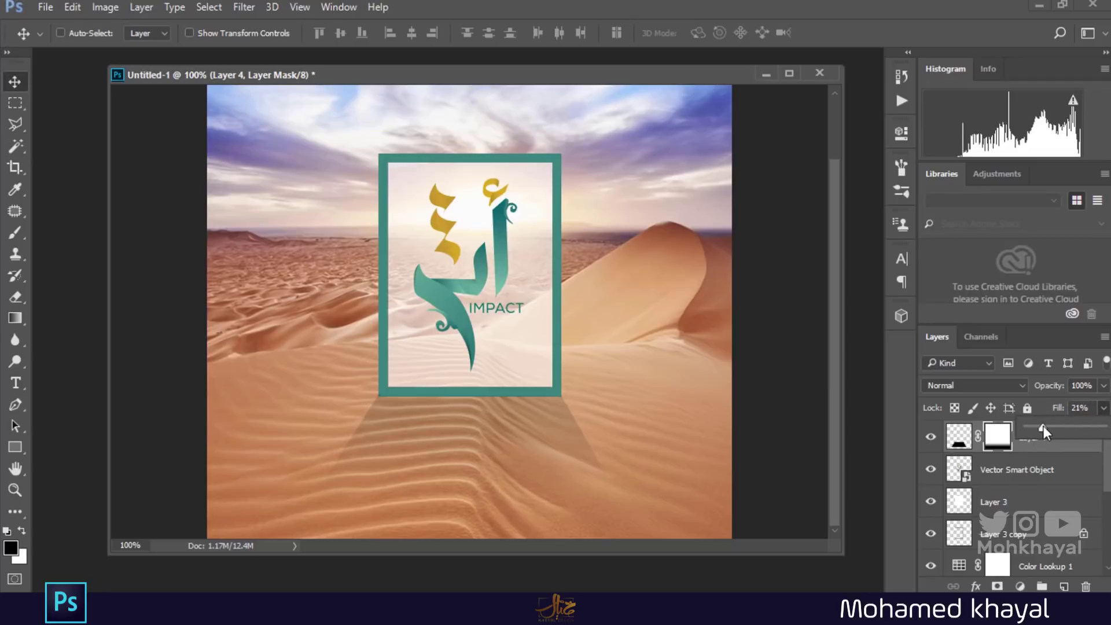
drag(1039, 425, 1036, 425)
click(553, 382)
Preview the whole desert scene in Full Screen Mode with panels hidden.
key(ctrl+minus)
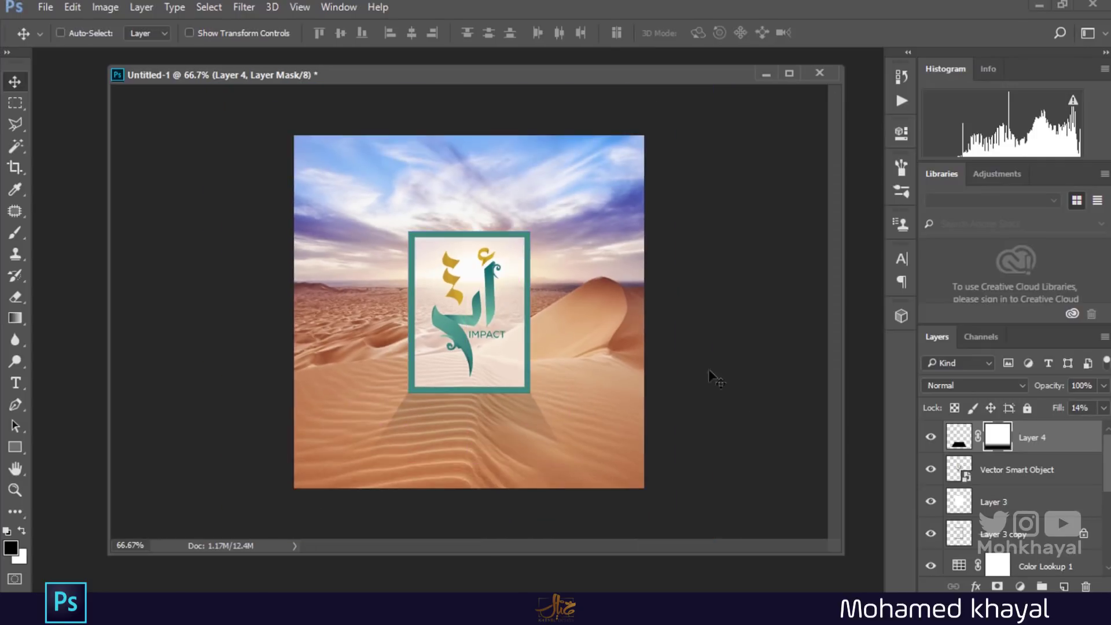
key(f)
key(Tab)
key(ctrl+plus)
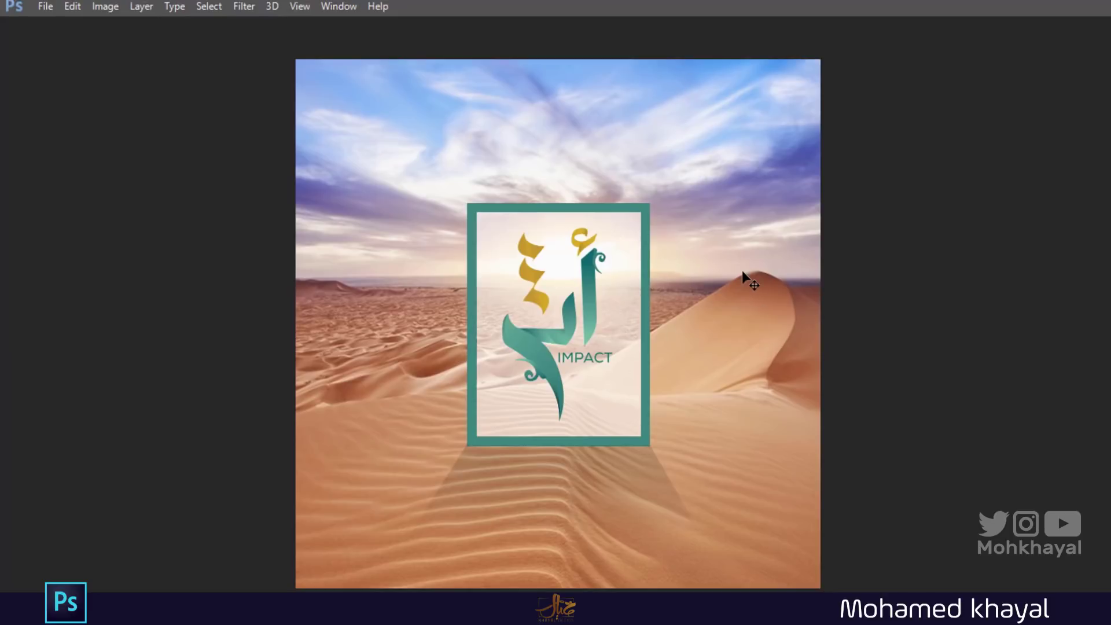
key(f)
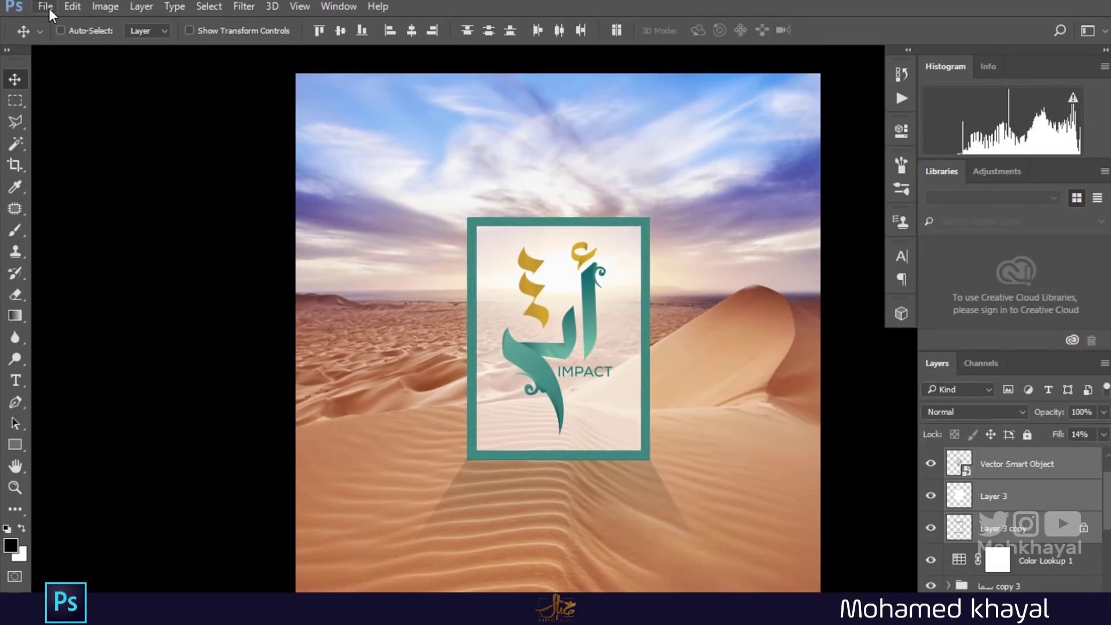
Open File > Export > Save for Web (Legacy) to preview the 640×640 GIF.
click(48, 8)
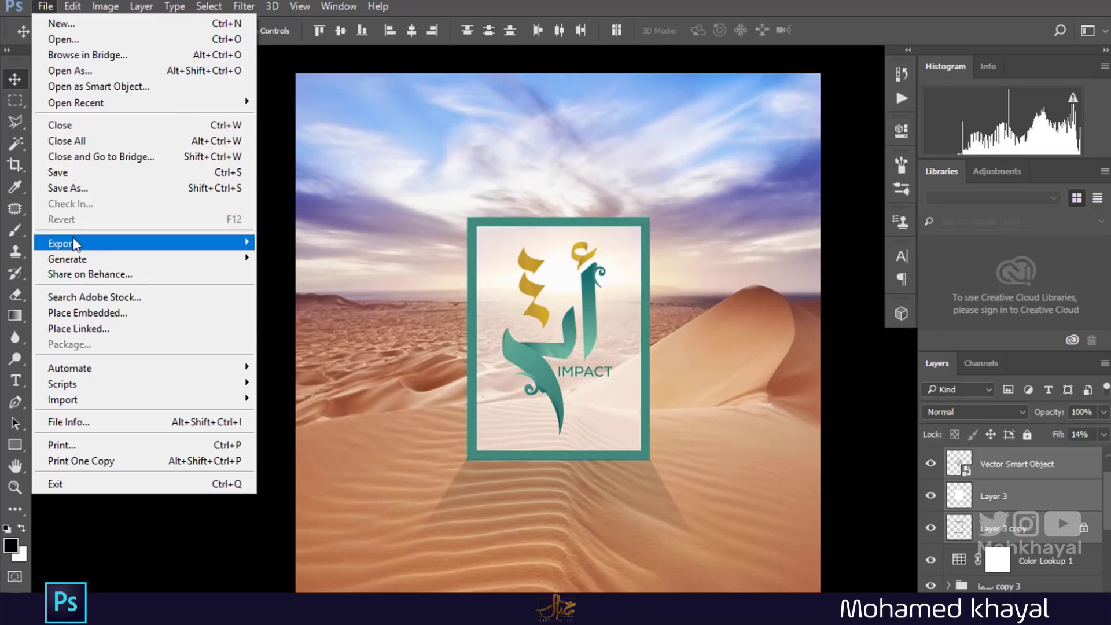
mouse_move(61, 243)
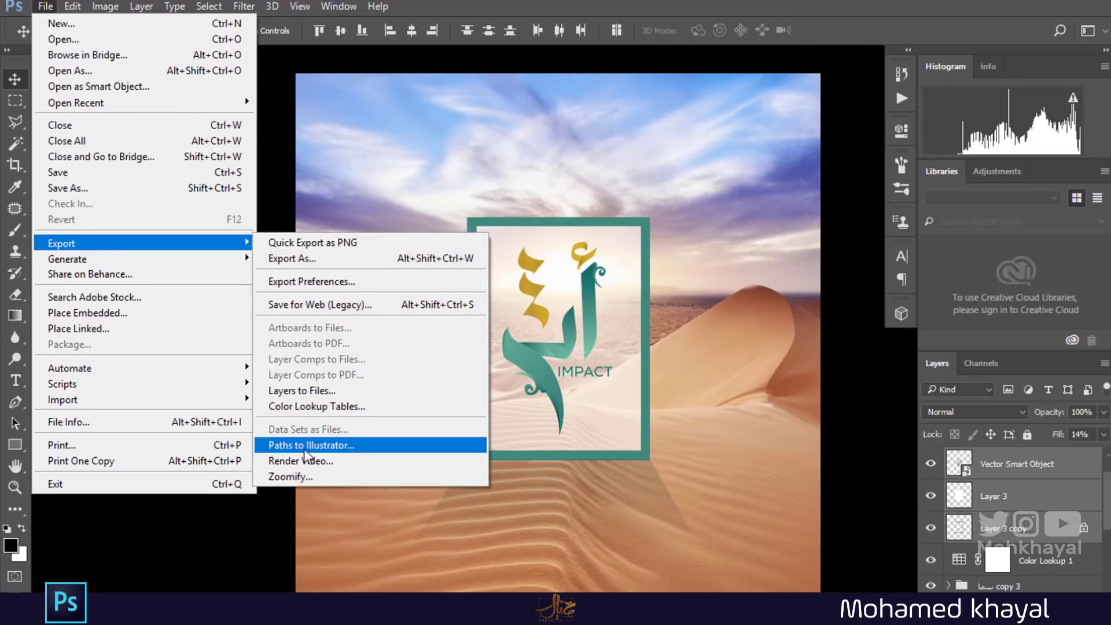
click(296, 305)
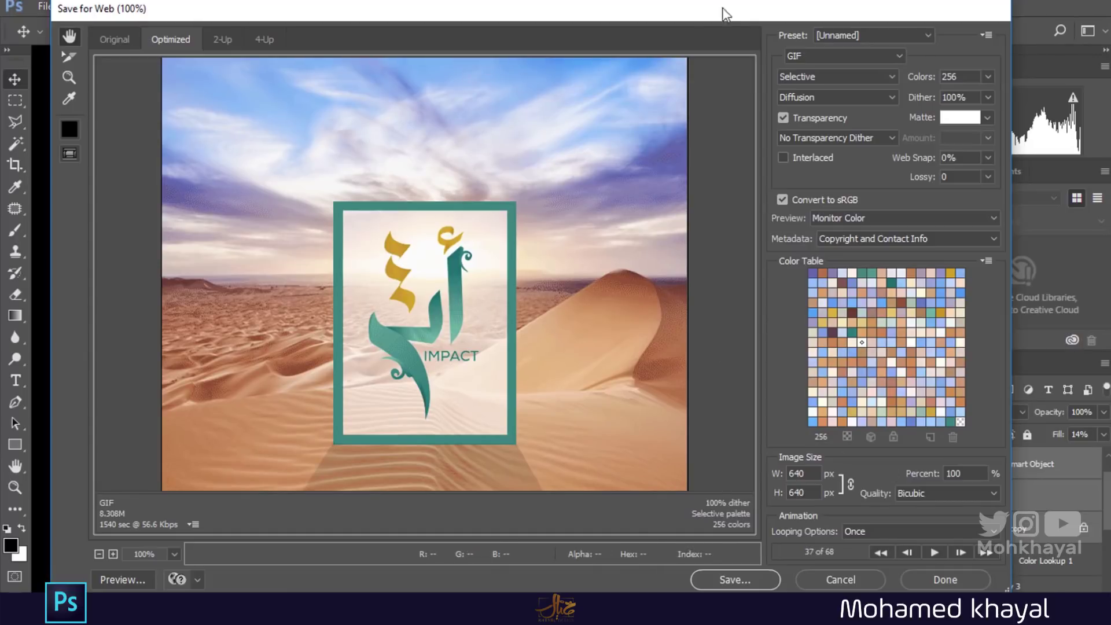
Keep GIF as the format and set Looping Options to Forever.
click(781, 56)
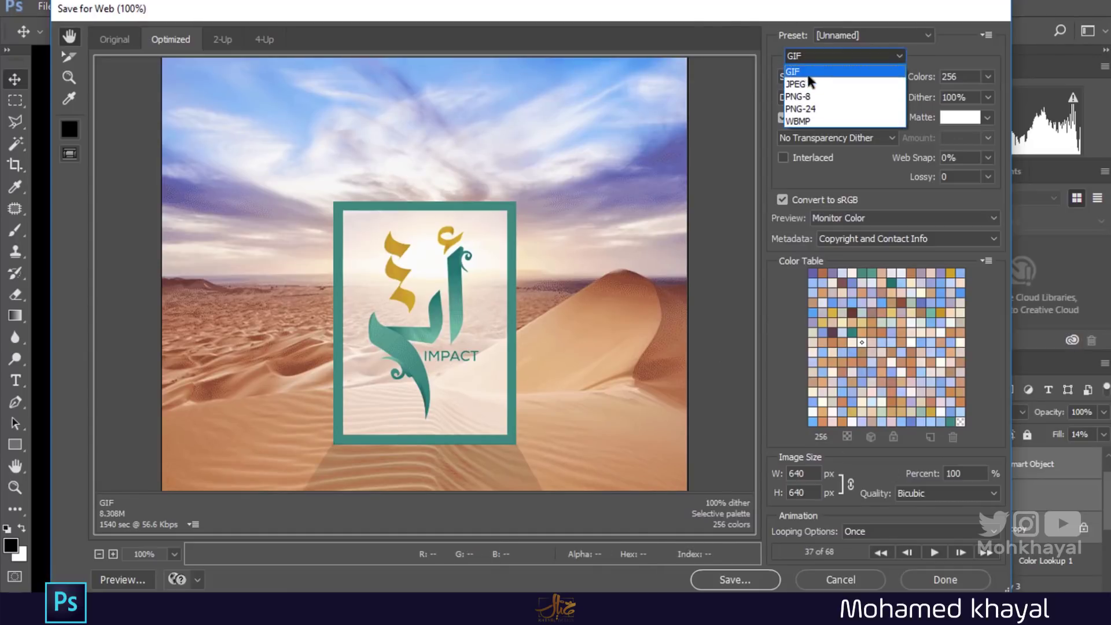
click(800, 56)
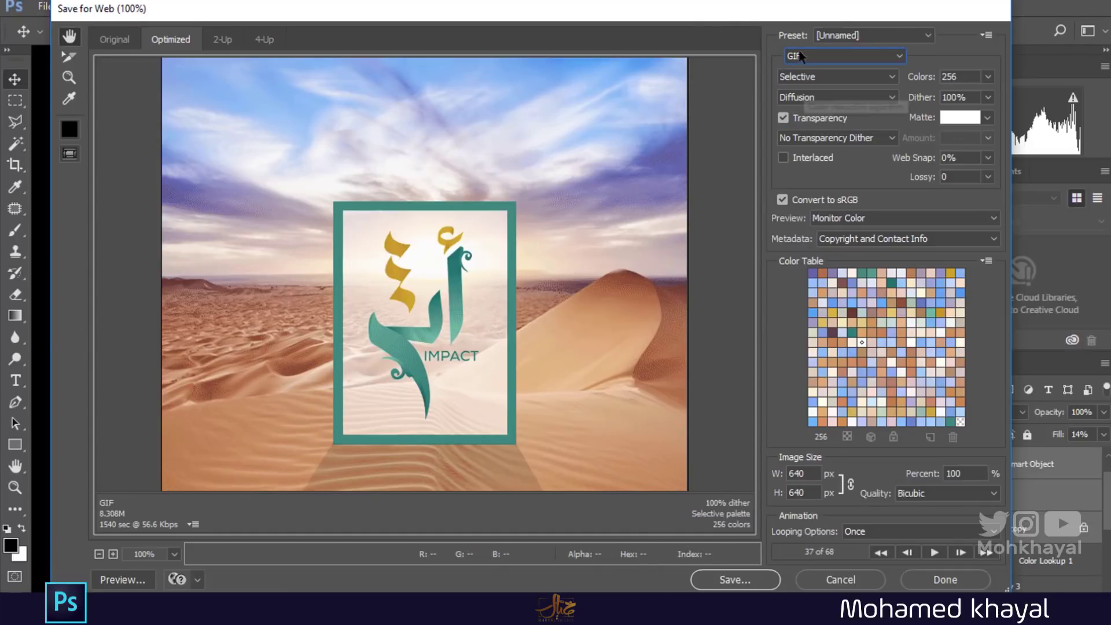
click(885, 529)
click(859, 558)
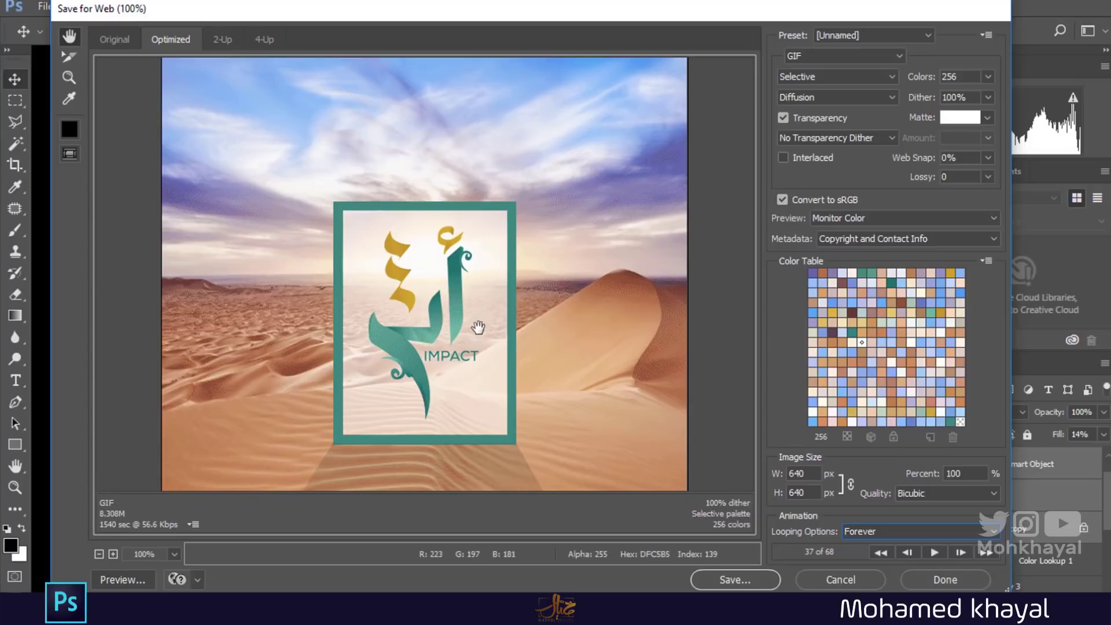
Play the animation preview, then stop it at frame 22.
click(929, 553)
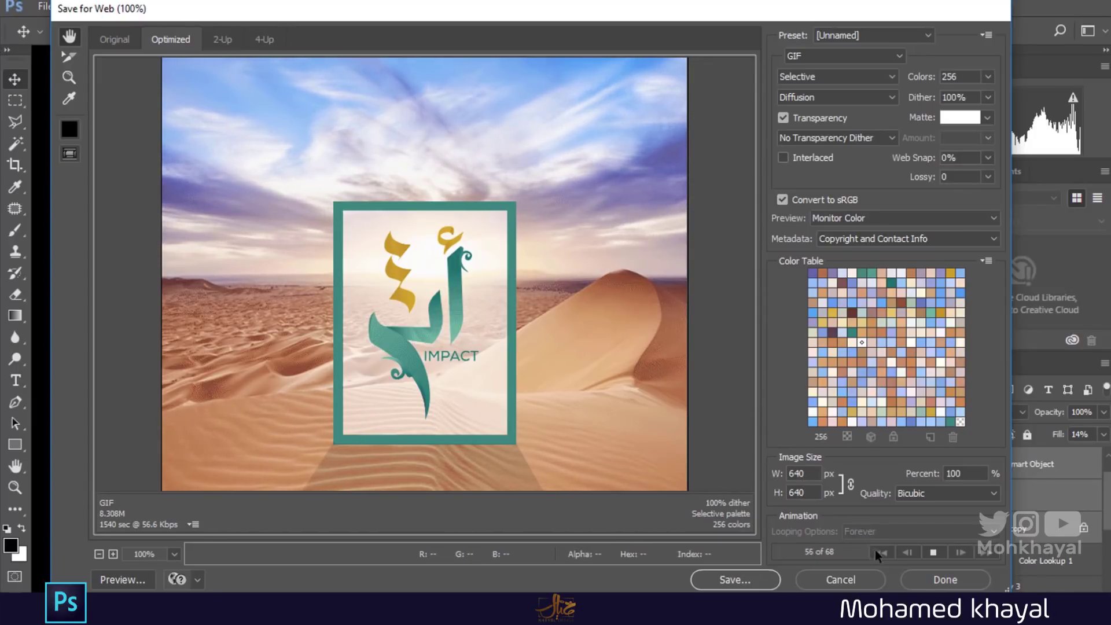
click(932, 552)
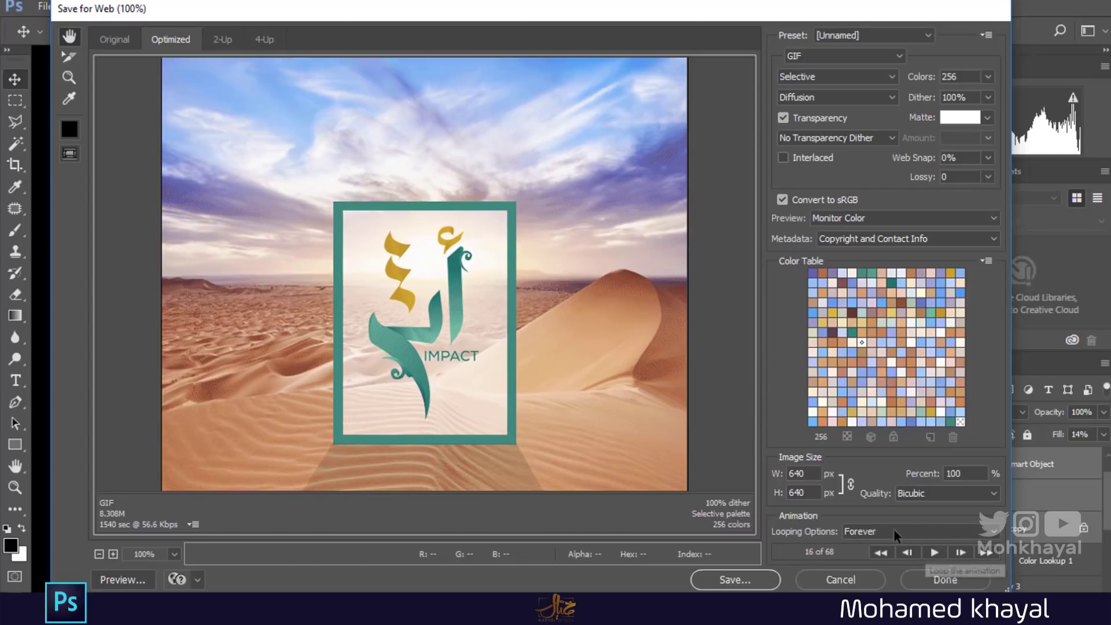
click(893, 531)
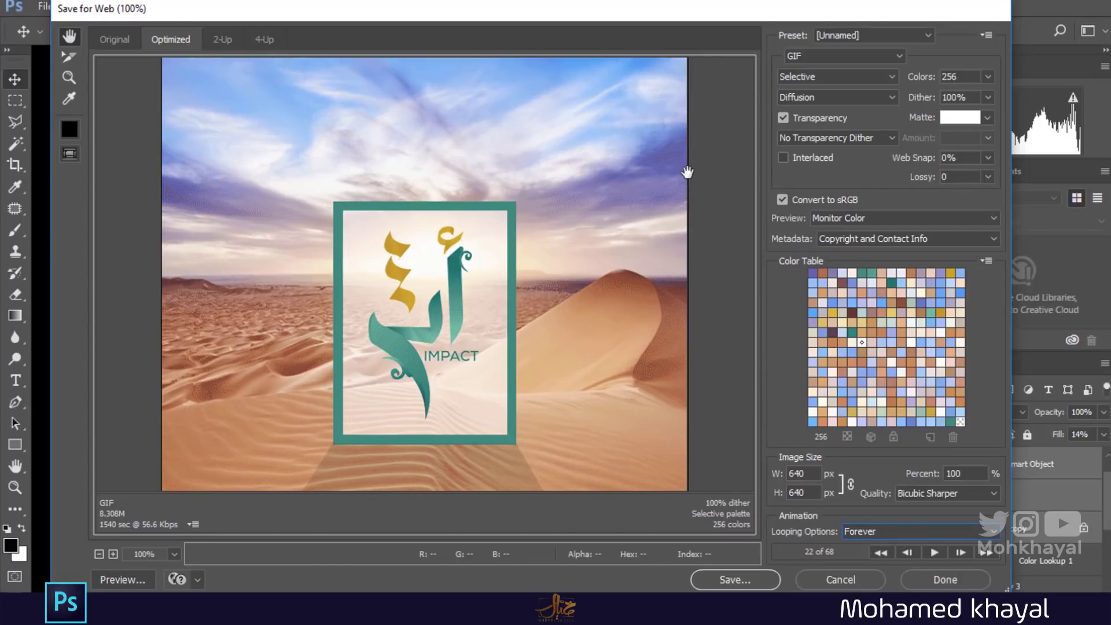